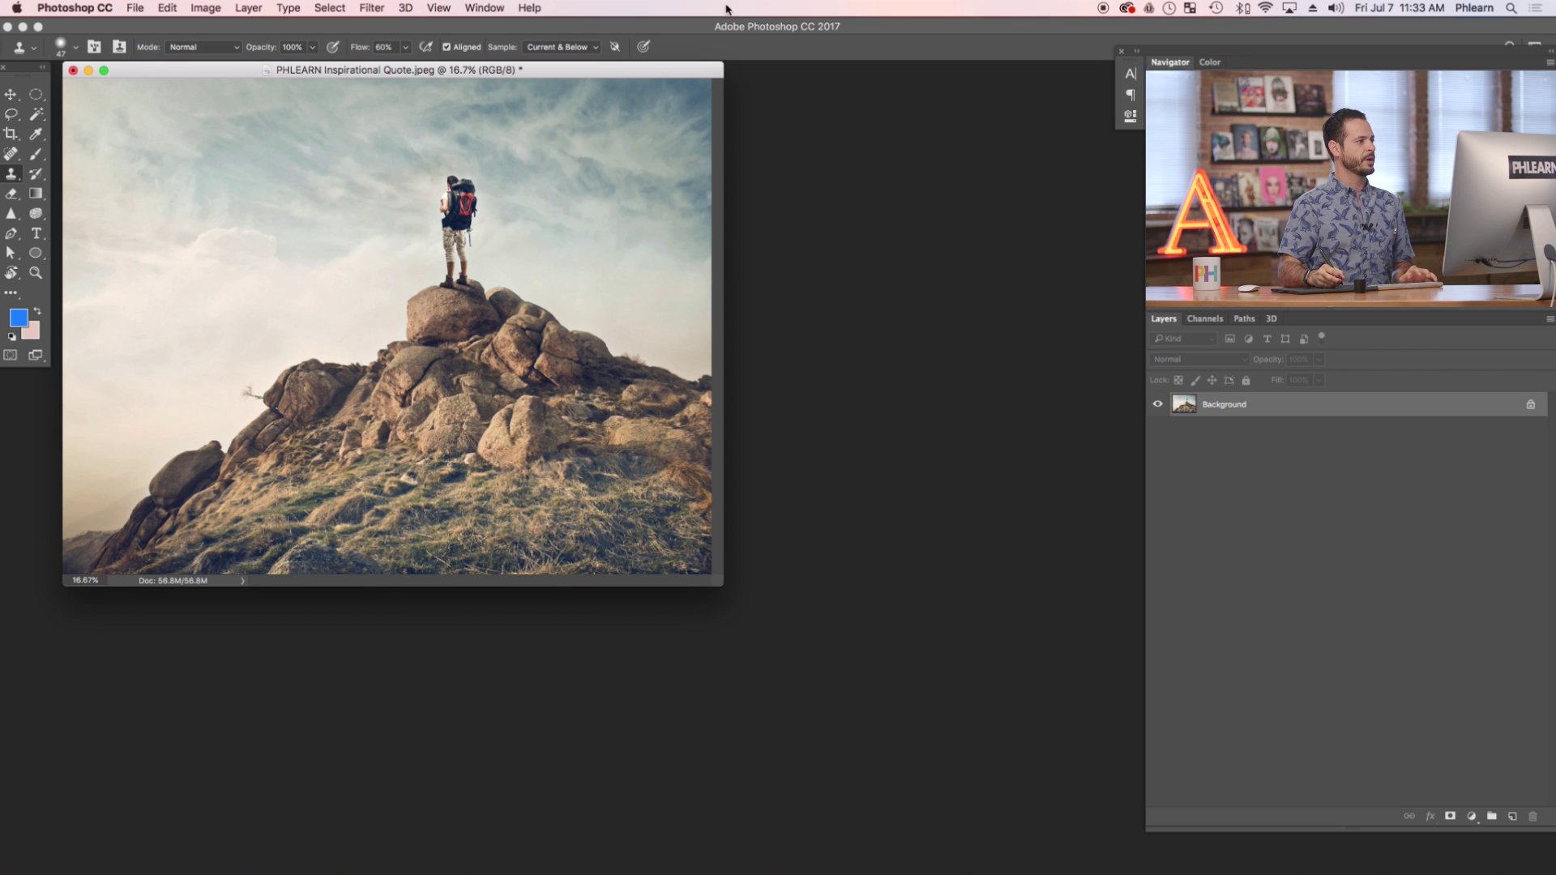
Create a new 1080 x 1080 pixel RGB document at 72 pixels/inch with a white background.
{"action": "left_click", "coordinate": [135, 8]}
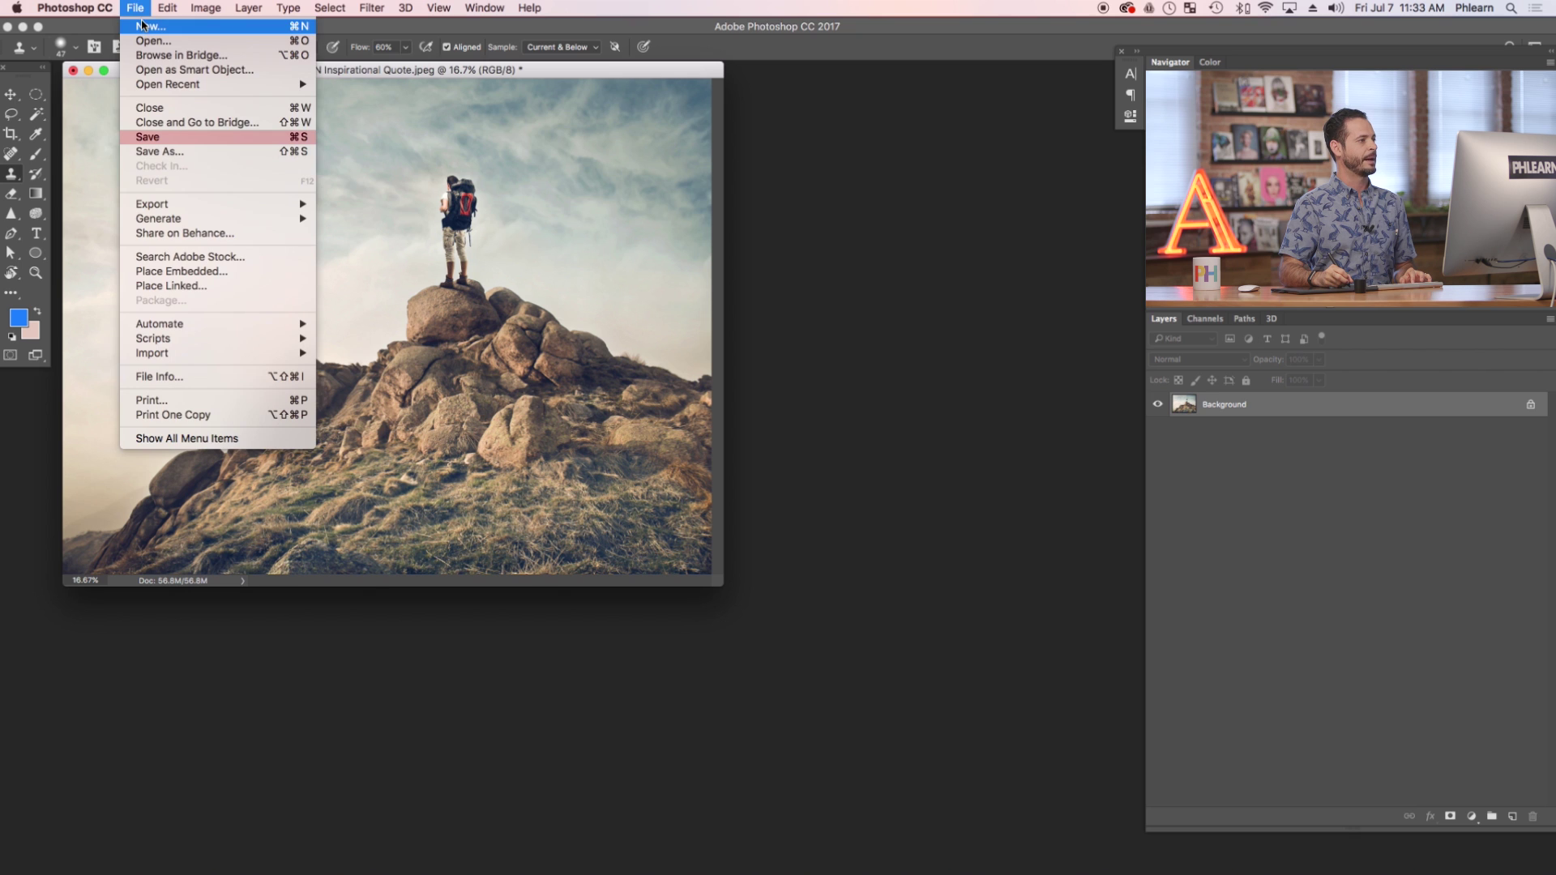
{"action": "left_click", "coordinate": [359, 88]}
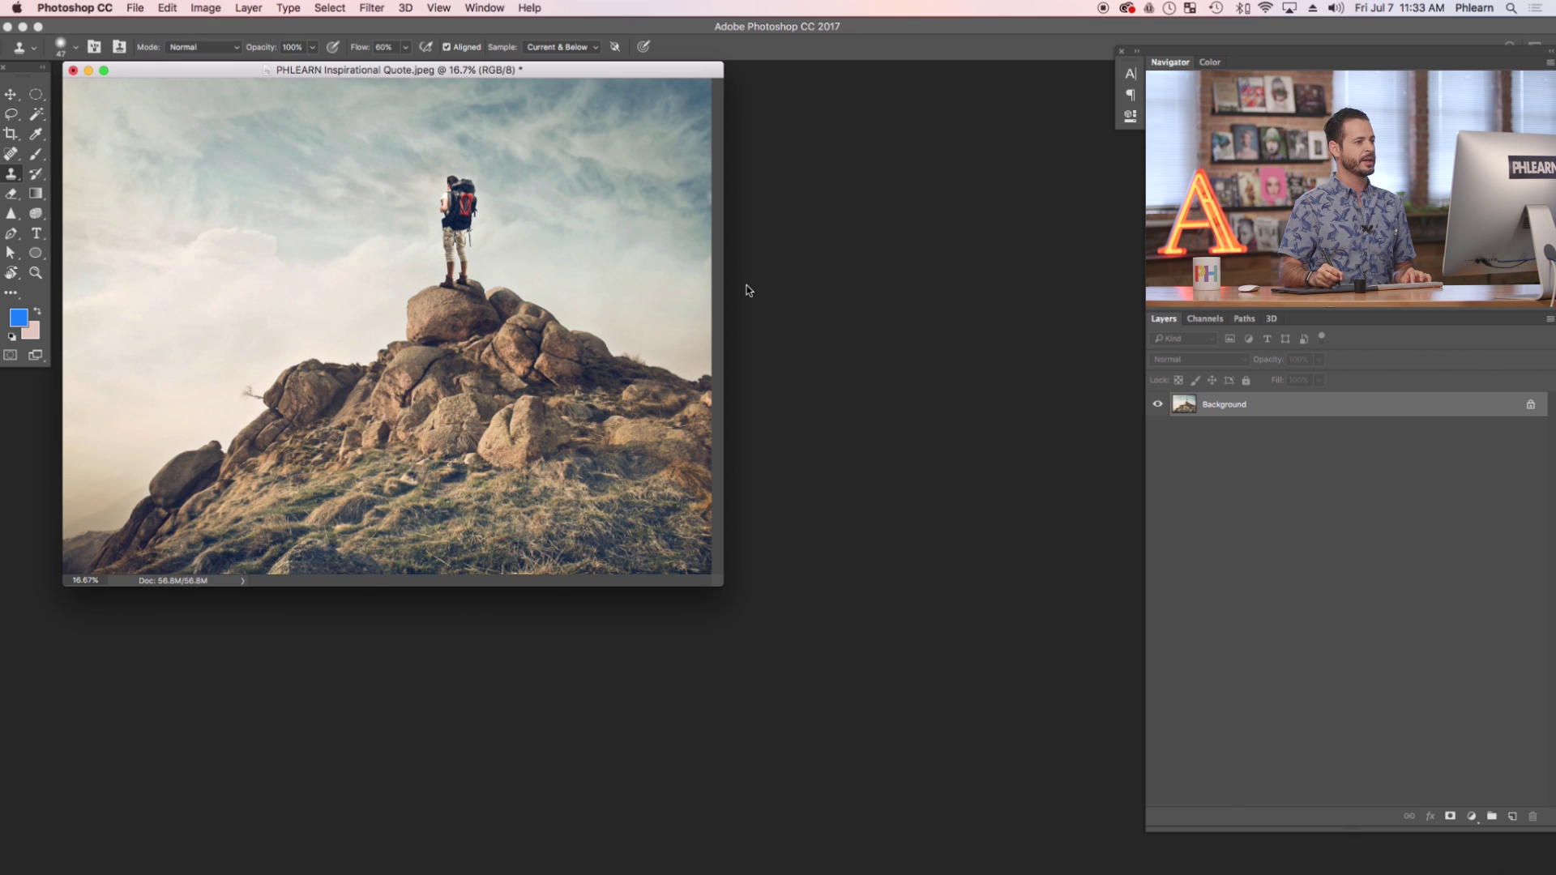
{"action": "left_click_drag", "start_coordinate": [854, 240], "coordinate": [783, 238]}
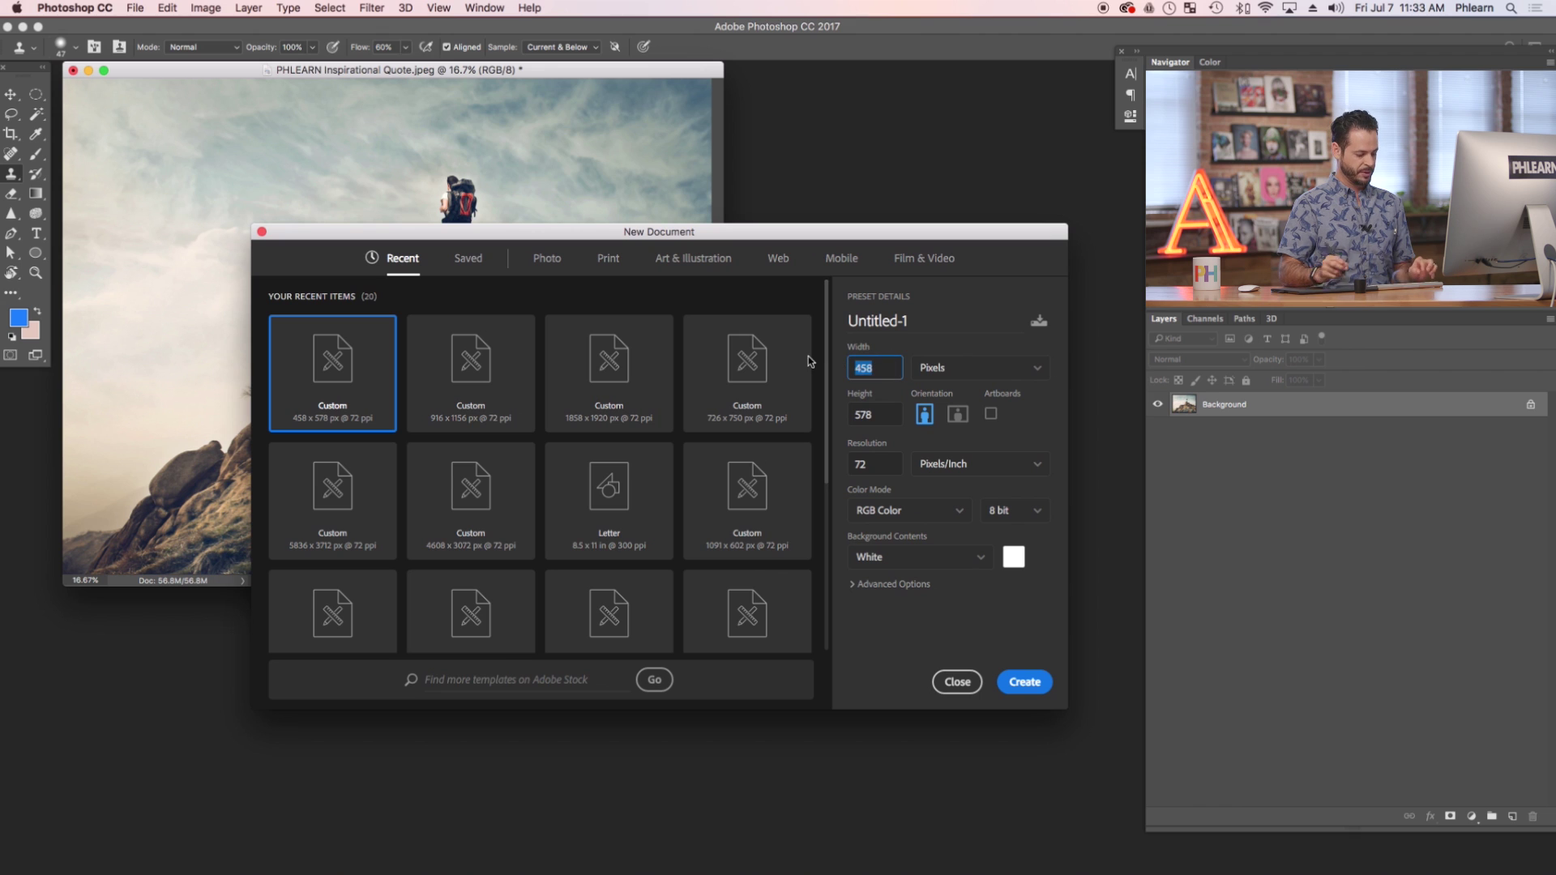
{"action": "type", "text": "1080"}
{"action": "key", "text": "Tab"}
{"action": "type", "text": "1080"}
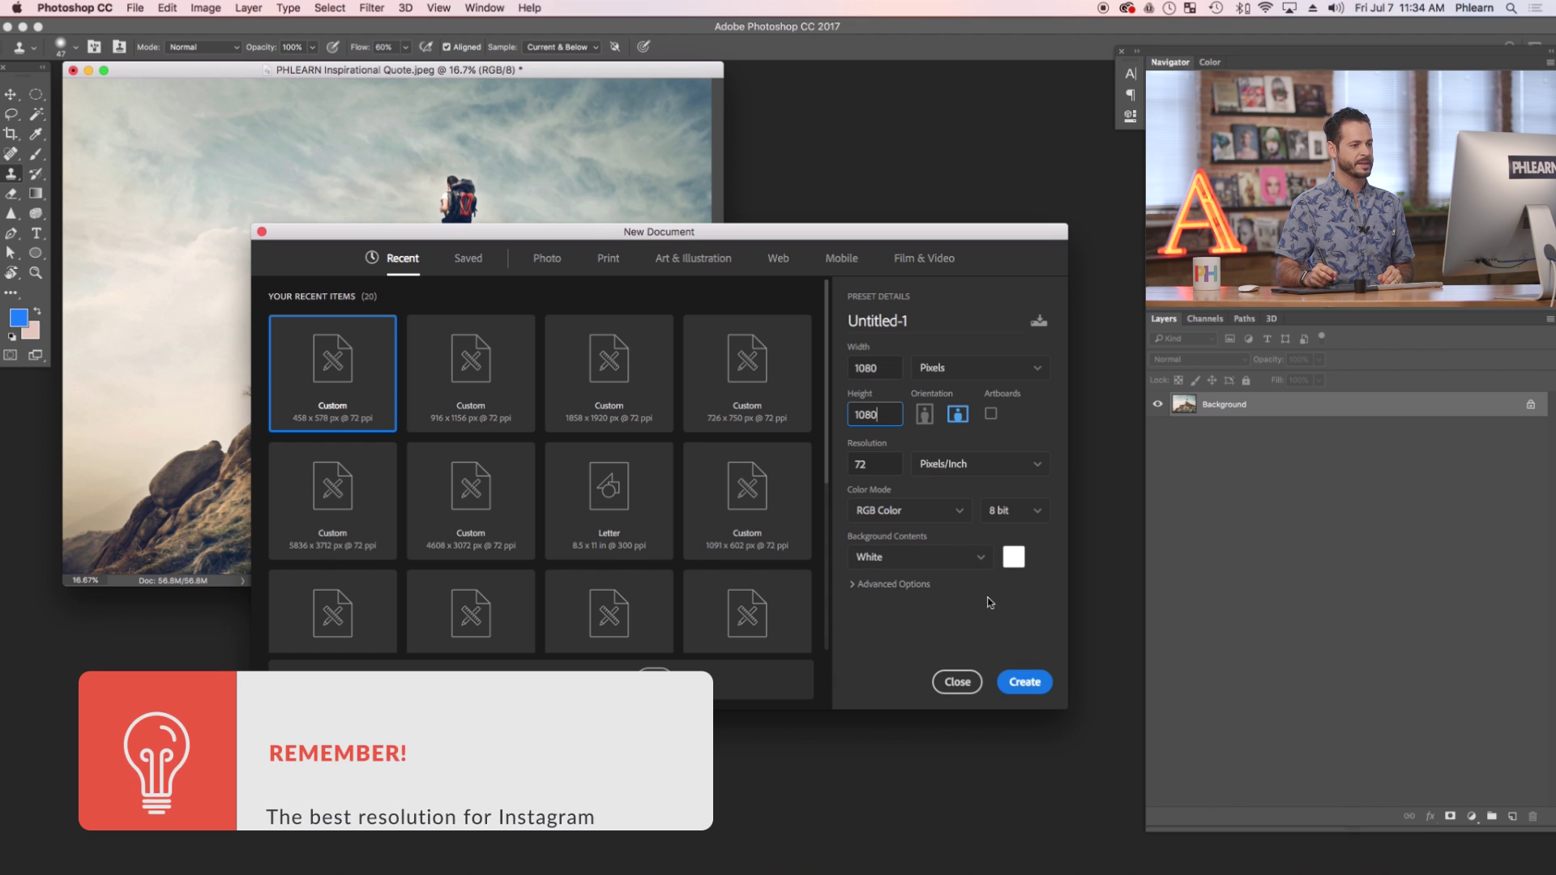
{"action": "left_click", "coordinate": [1026, 683]}
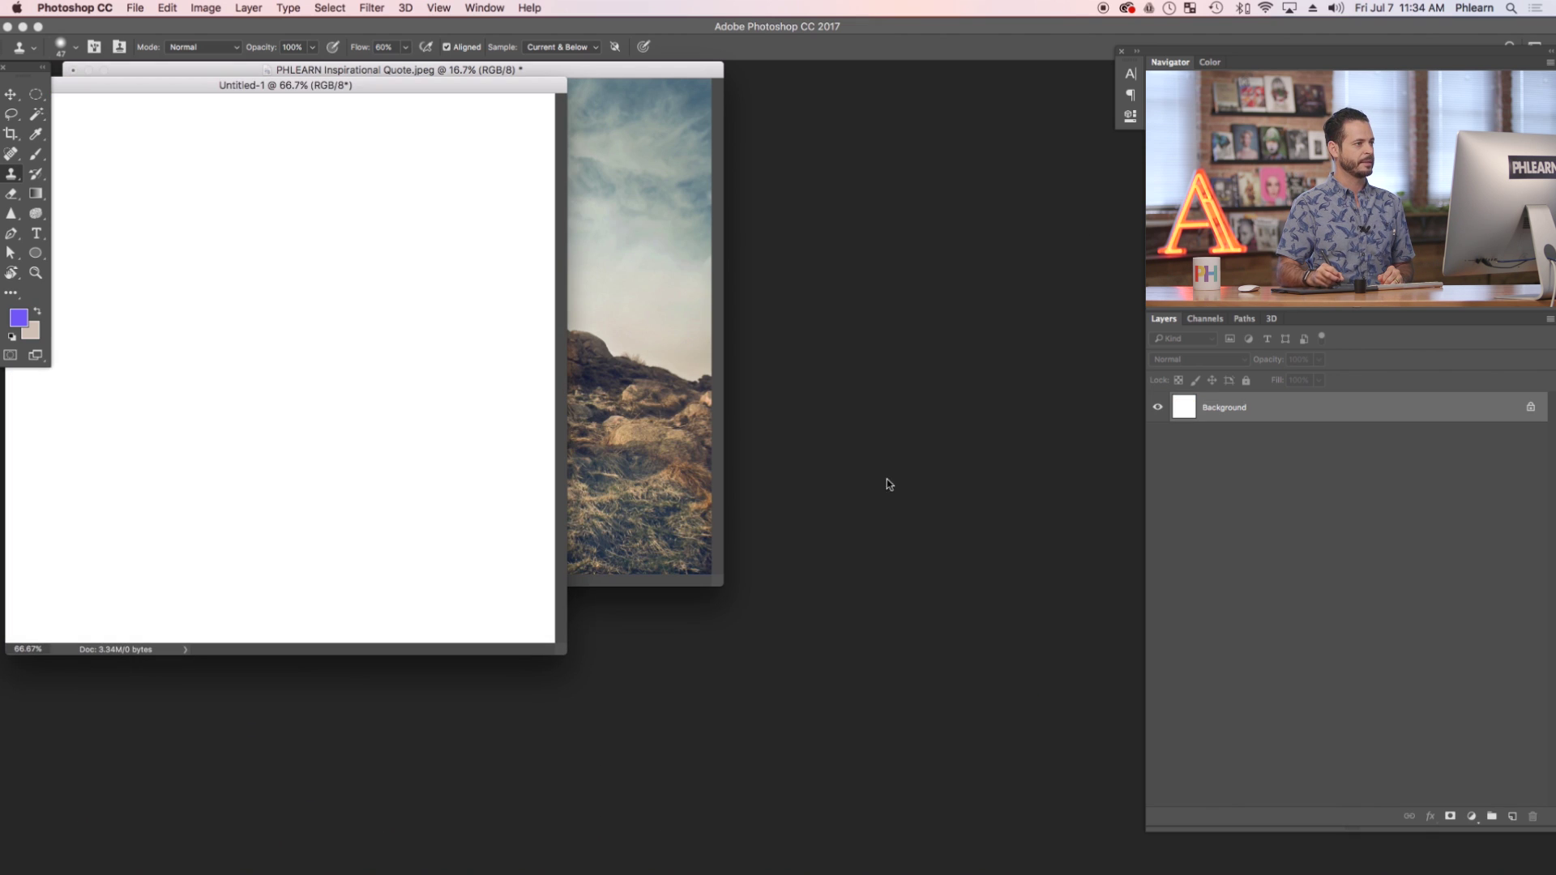
Copy the hiker photo into the new blank document with the Move tool and shift it so the legs and boulder show.
{"action": "left_click_drag", "start_coordinate": [493, 95], "coordinate": [898, 200]}
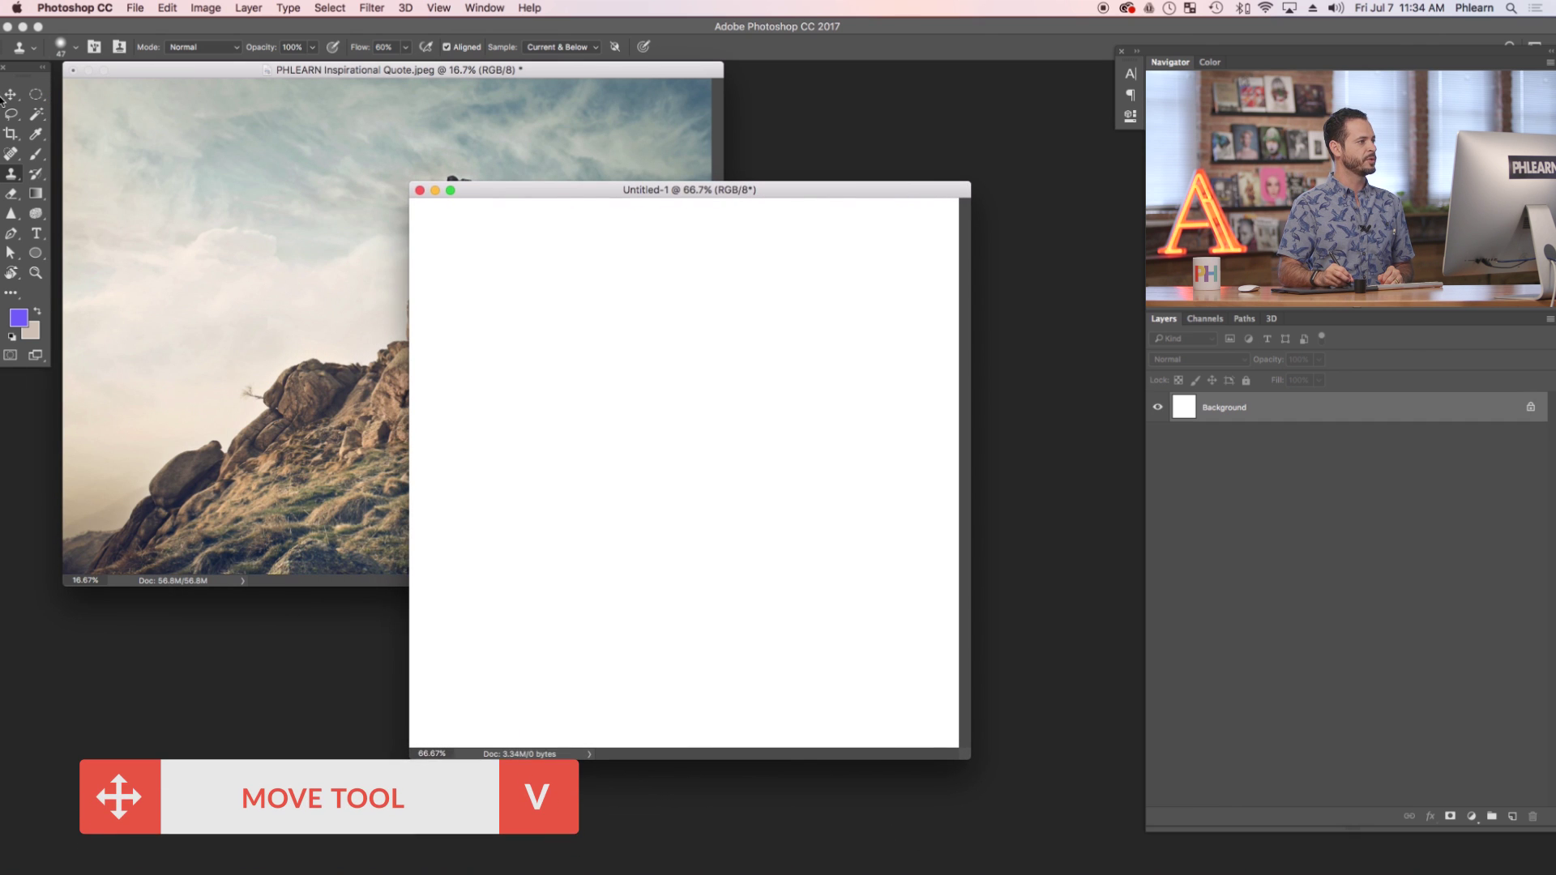
{"action": "key", "text": "v"}
{"action": "left_click", "coordinate": [367, 256]}
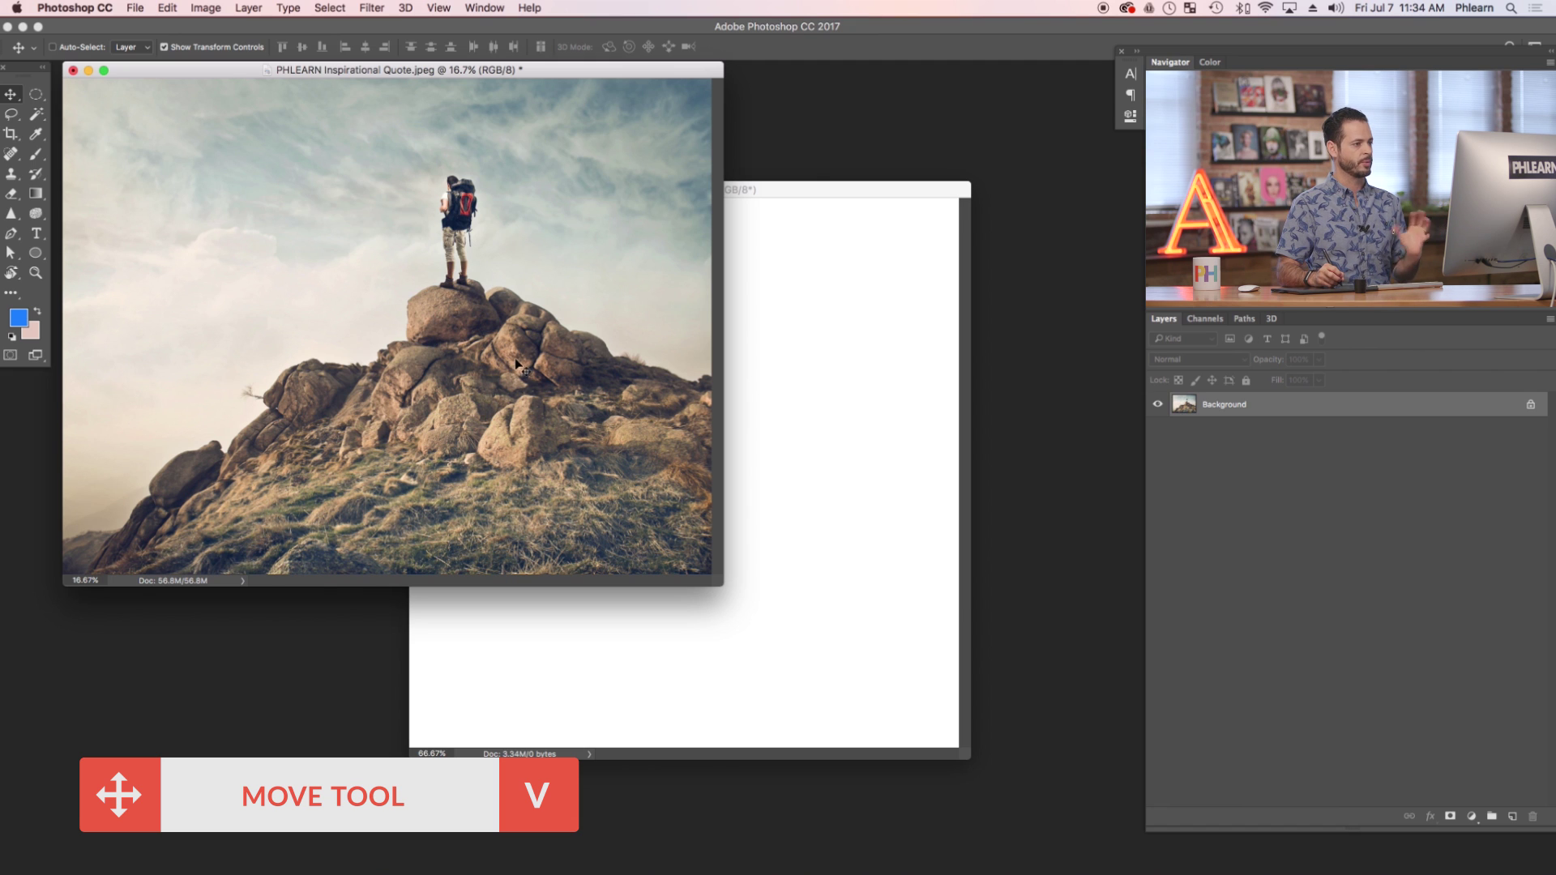
{"action": "left_click_drag", "start_coordinate": [517, 323], "coordinate": [823, 524]}
{"action": "left_click", "coordinate": [851, 445]}
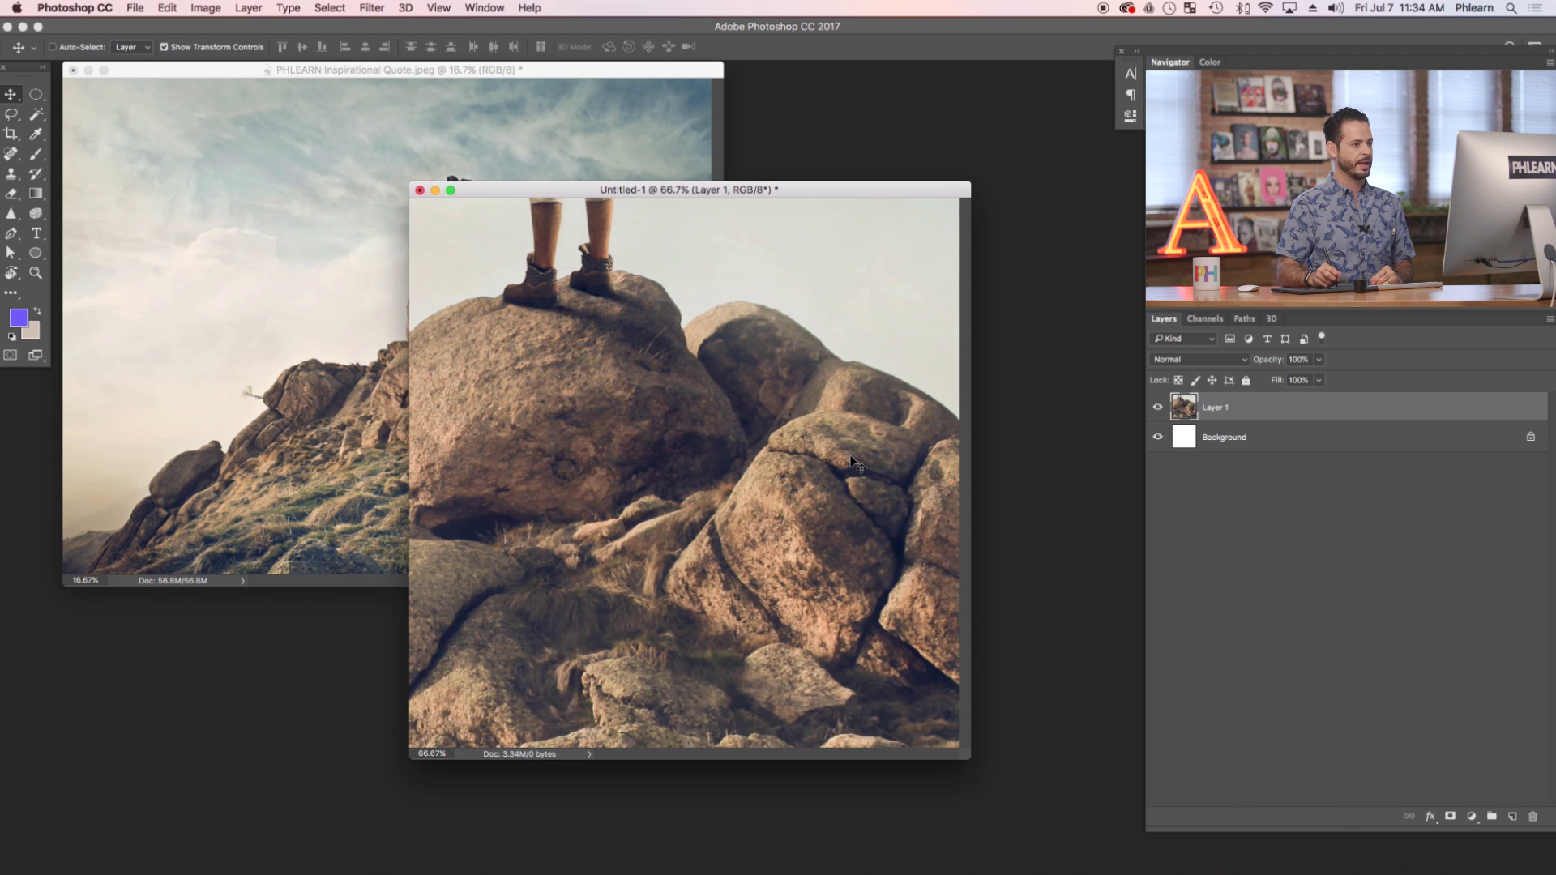
{"action": "left_click_drag", "start_coordinate": [730, 444], "coordinate": [817, 567]}
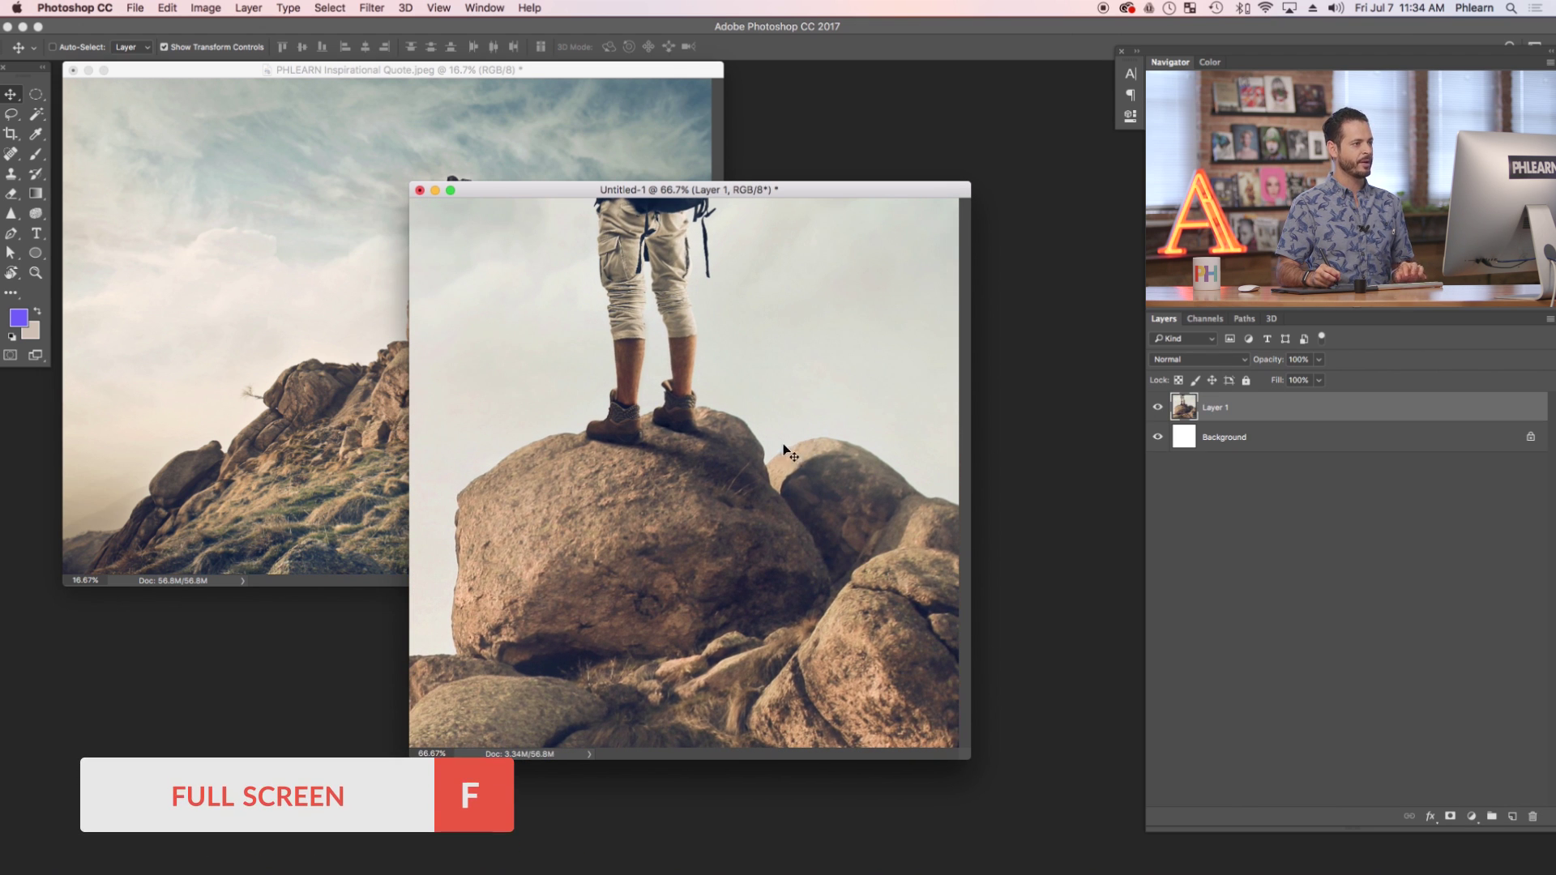
Switch the new document to full-screen view and convert the photo layer to a smart object.
{"action": "key", "text": "f"}
{"action": "left_click_drag", "start_coordinate": [827, 470], "coordinate": [811, 498]}
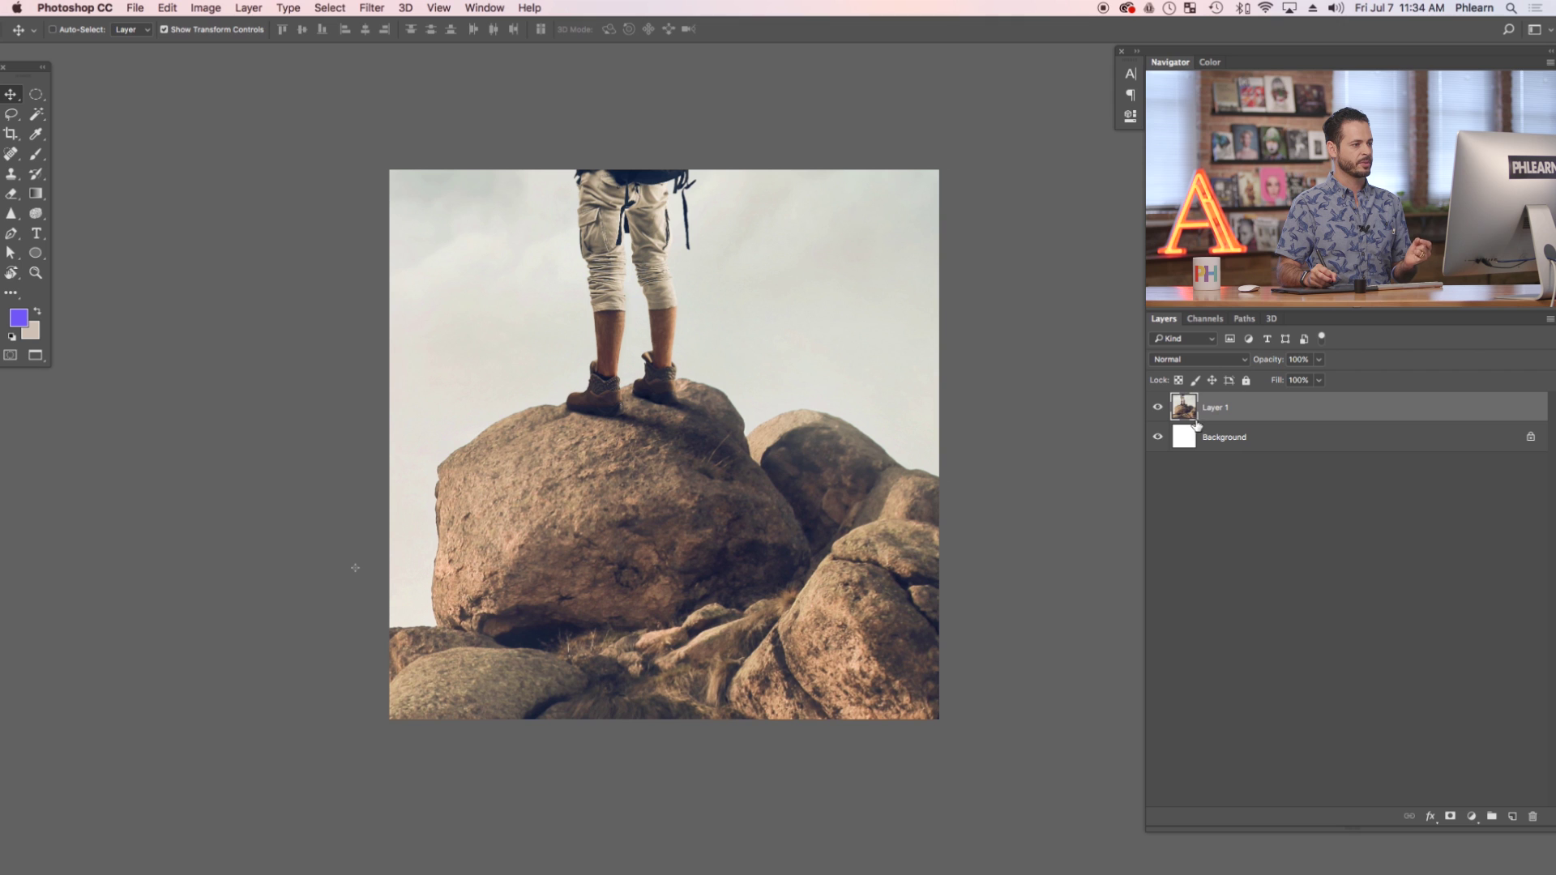
{"action": "right_click", "coordinate": [1283, 411]}
{"action": "left_click", "coordinate": [1312, 417]}
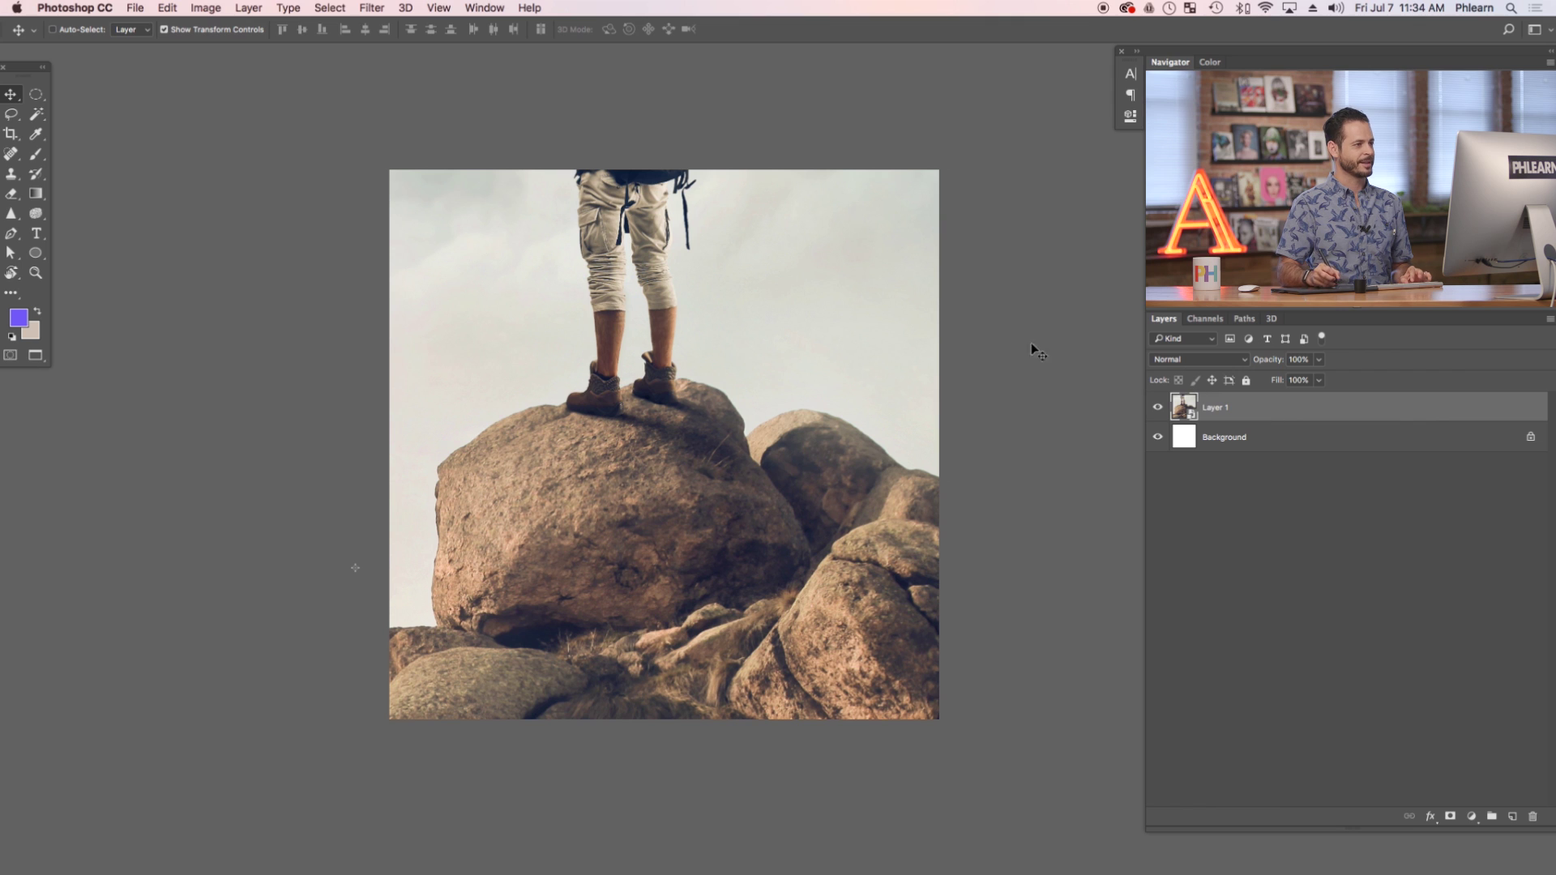
Free-transform the photo layer to 24% with linked proportions, and enlarge and position it until it covers the whole square canvas.
{"action": "key", "text": "super"}
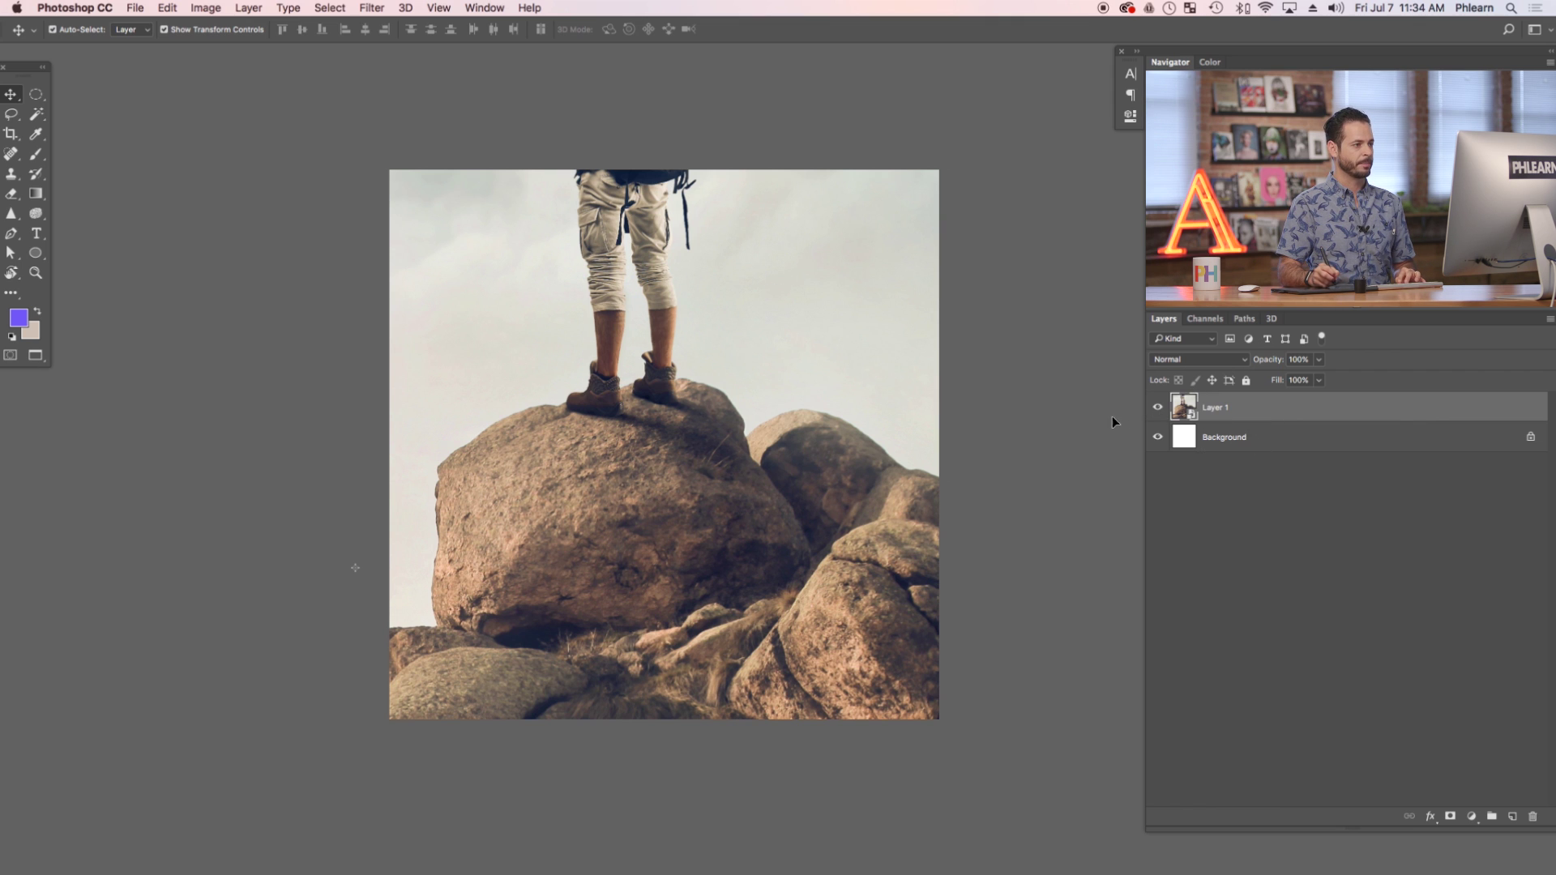
{"action": "key", "text": "super+t"}
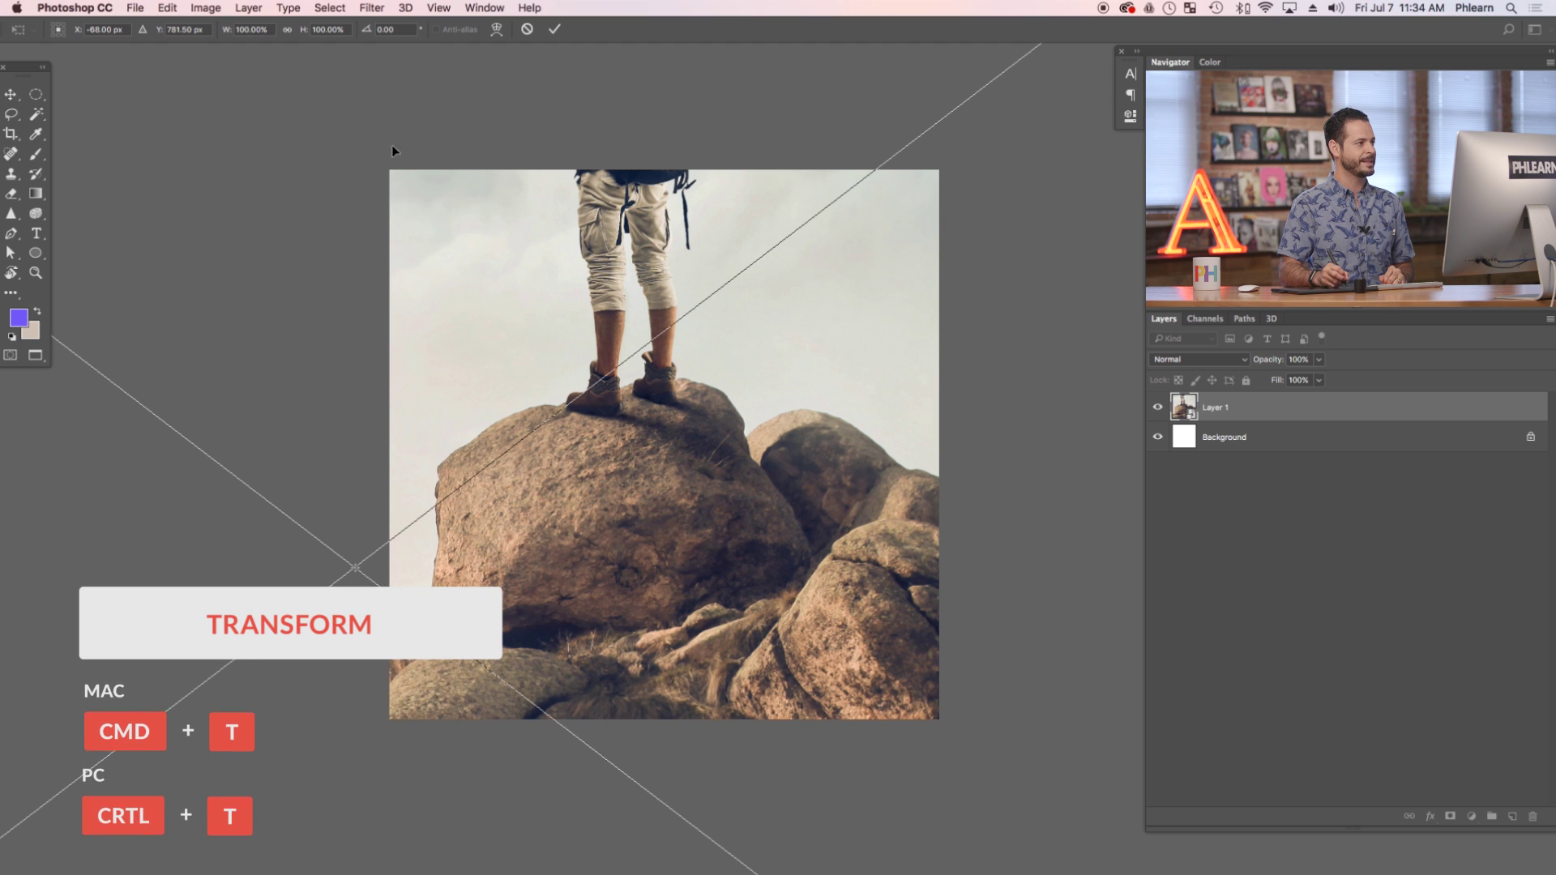
{"action": "left_click", "coordinate": [286, 29]}
{"action": "left_click_drag", "start_coordinate": [303, 29], "coordinate": [266, 30]}
{"action": "left_click_drag", "start_coordinate": [470, 501], "coordinate": [745, 337]}
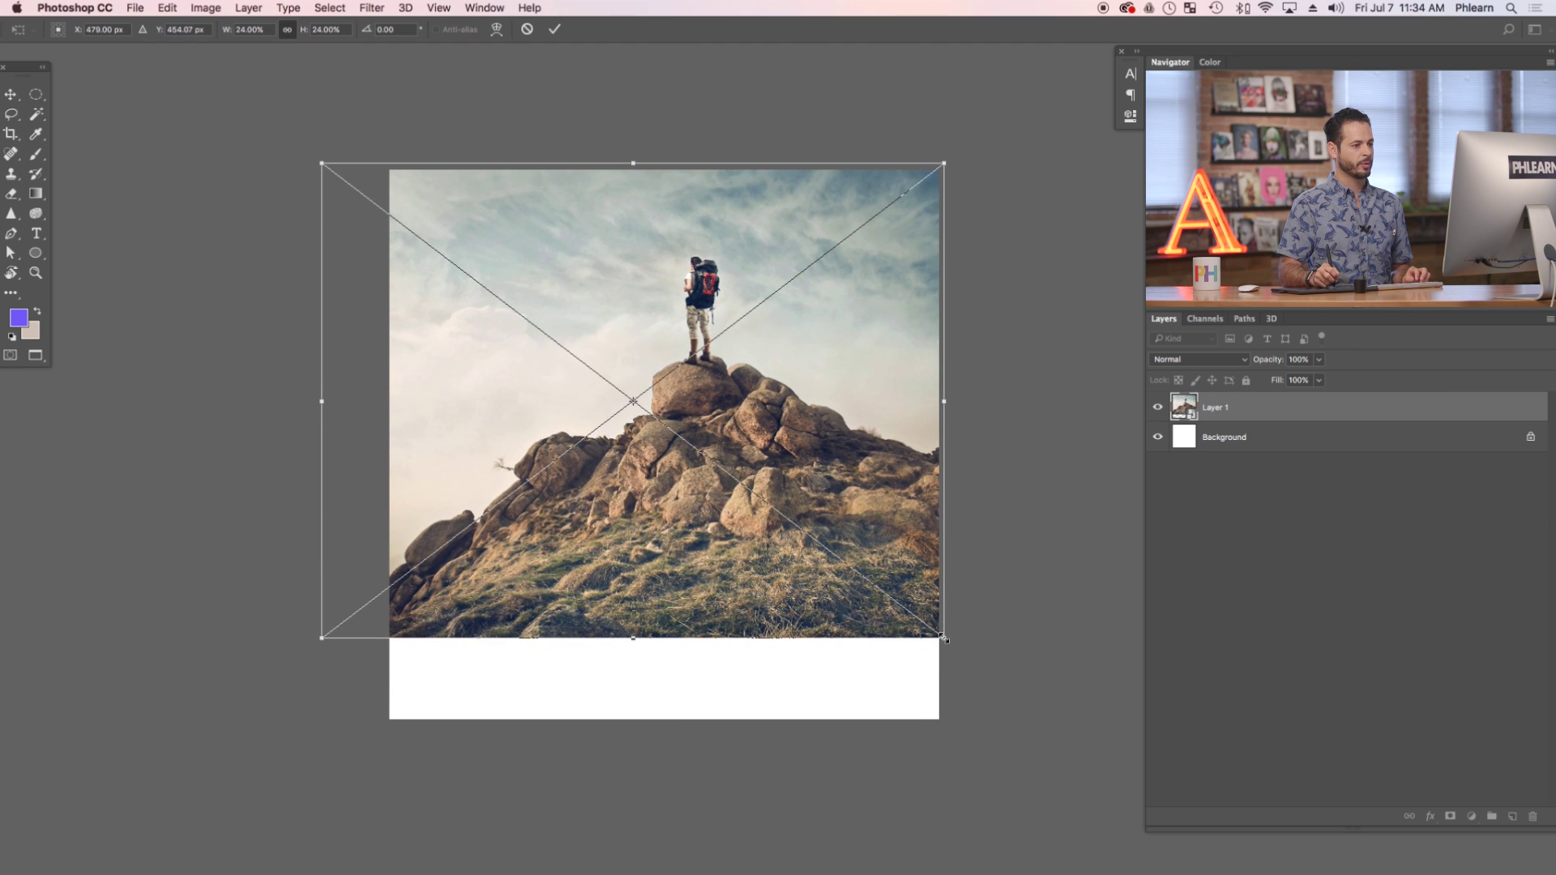
{"action": "left_click_drag", "start_coordinate": [944, 639], "coordinate": [1074, 758]}
{"action": "mouse_move", "coordinate": [982, 685]}
{"action": "left_mouse_down"}
{"action": "mouse_move", "coordinate": [954, 674]}
{"action": "mouse_move", "coordinate": [965, 665]}
{"action": "left_mouse_up"}
{"action": "key", "text": "Return"}
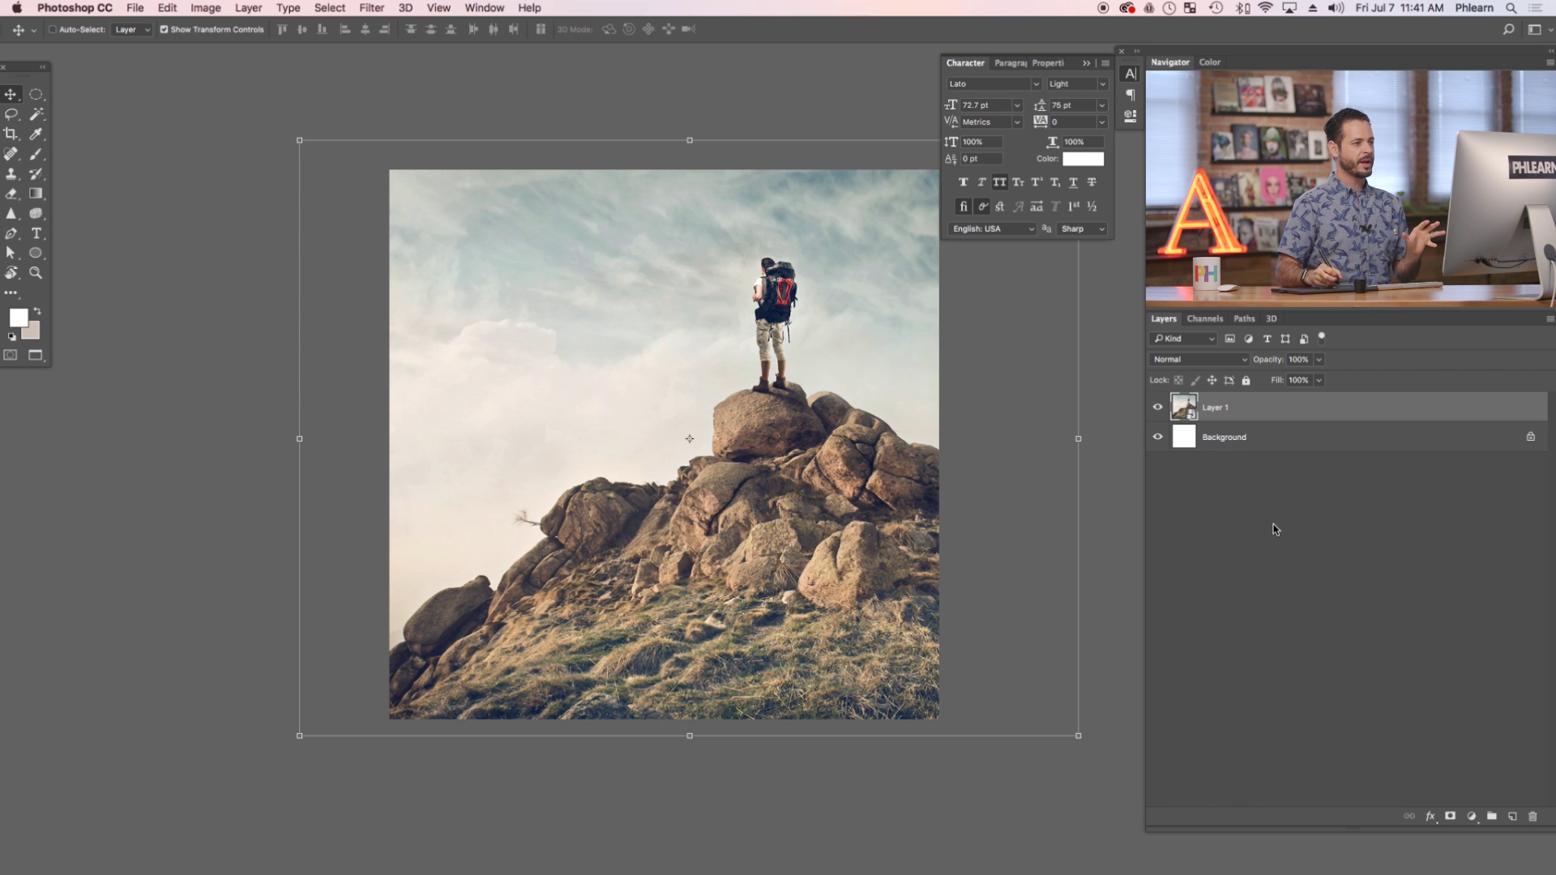
Add a black (000000) Solid Color fill layer above the photo layer.
{"action": "left_click", "coordinate": [1472, 819]}
{"action": "left_click", "coordinate": [1467, 555]}
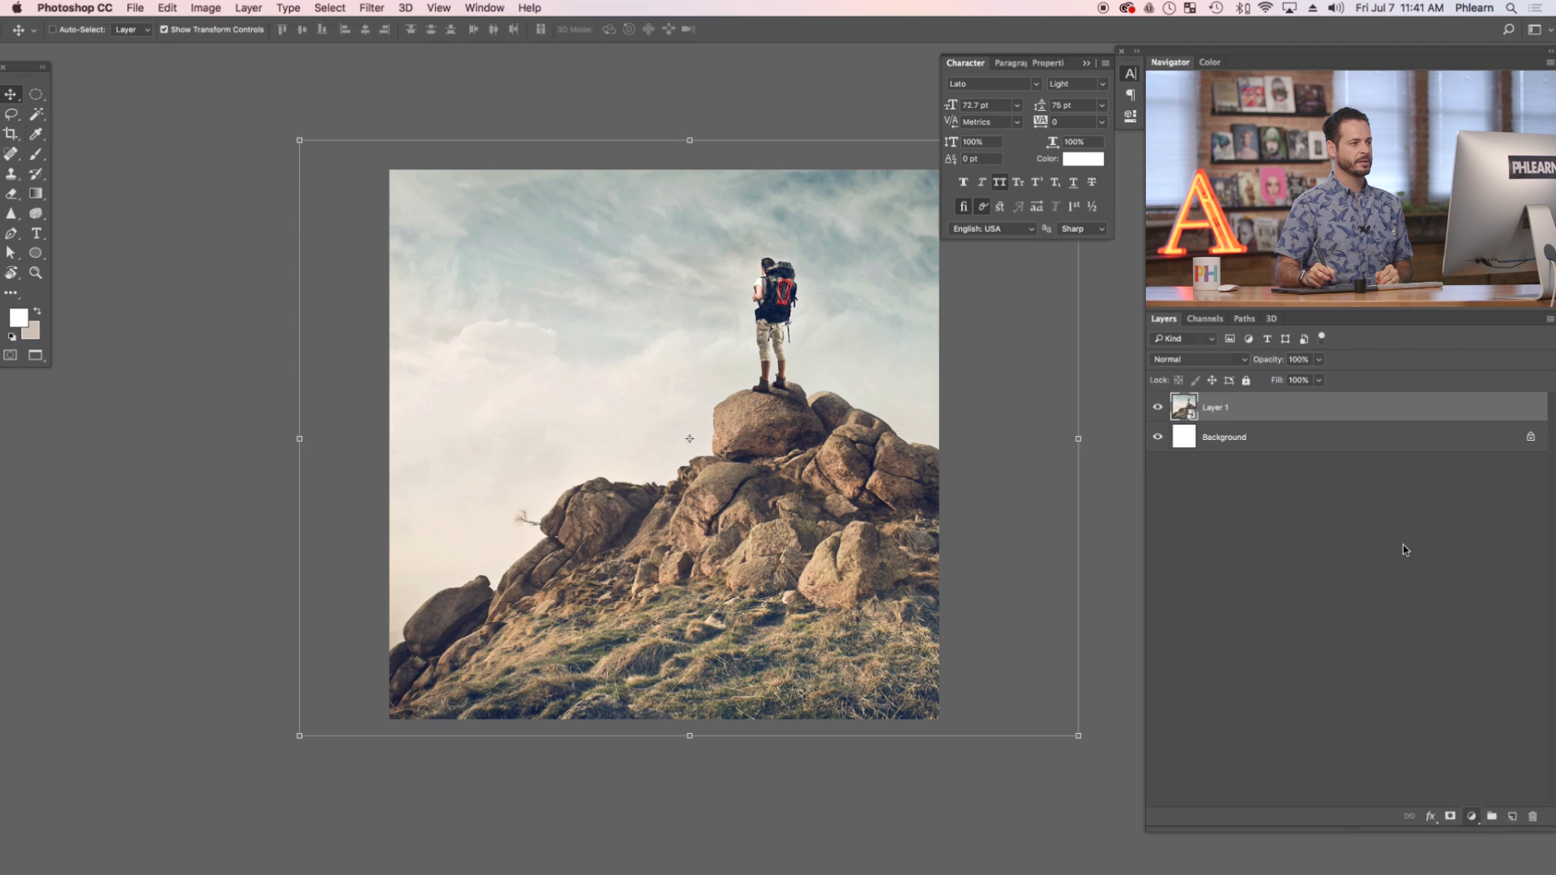
{"action": "left_click_drag", "start_coordinate": [393, 552], "coordinate": [181, 720]}
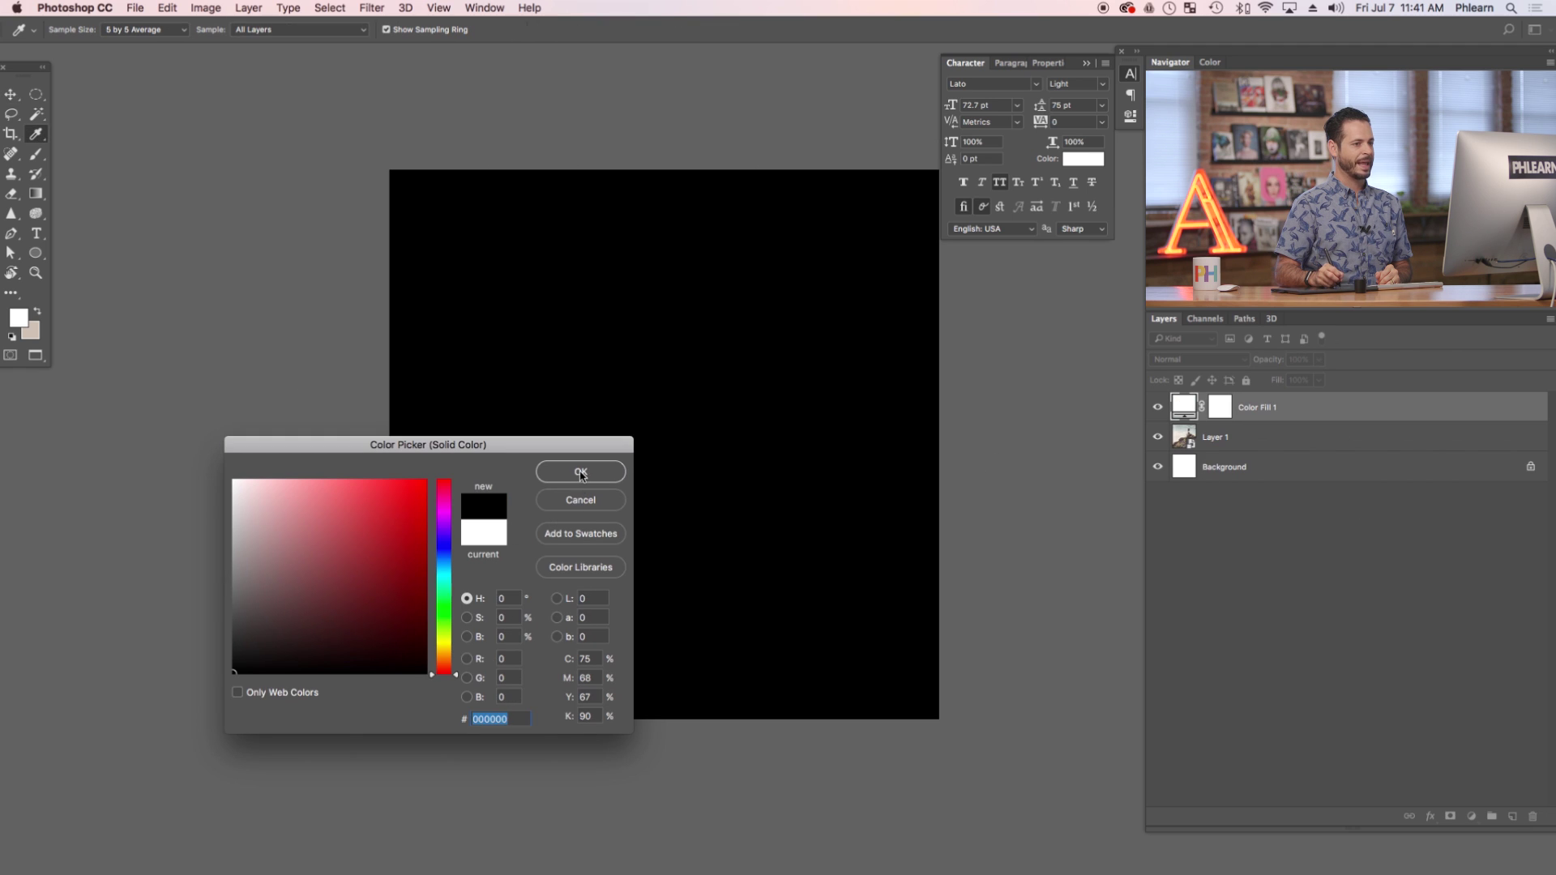
{"action": "left_click", "coordinate": [581, 474]}
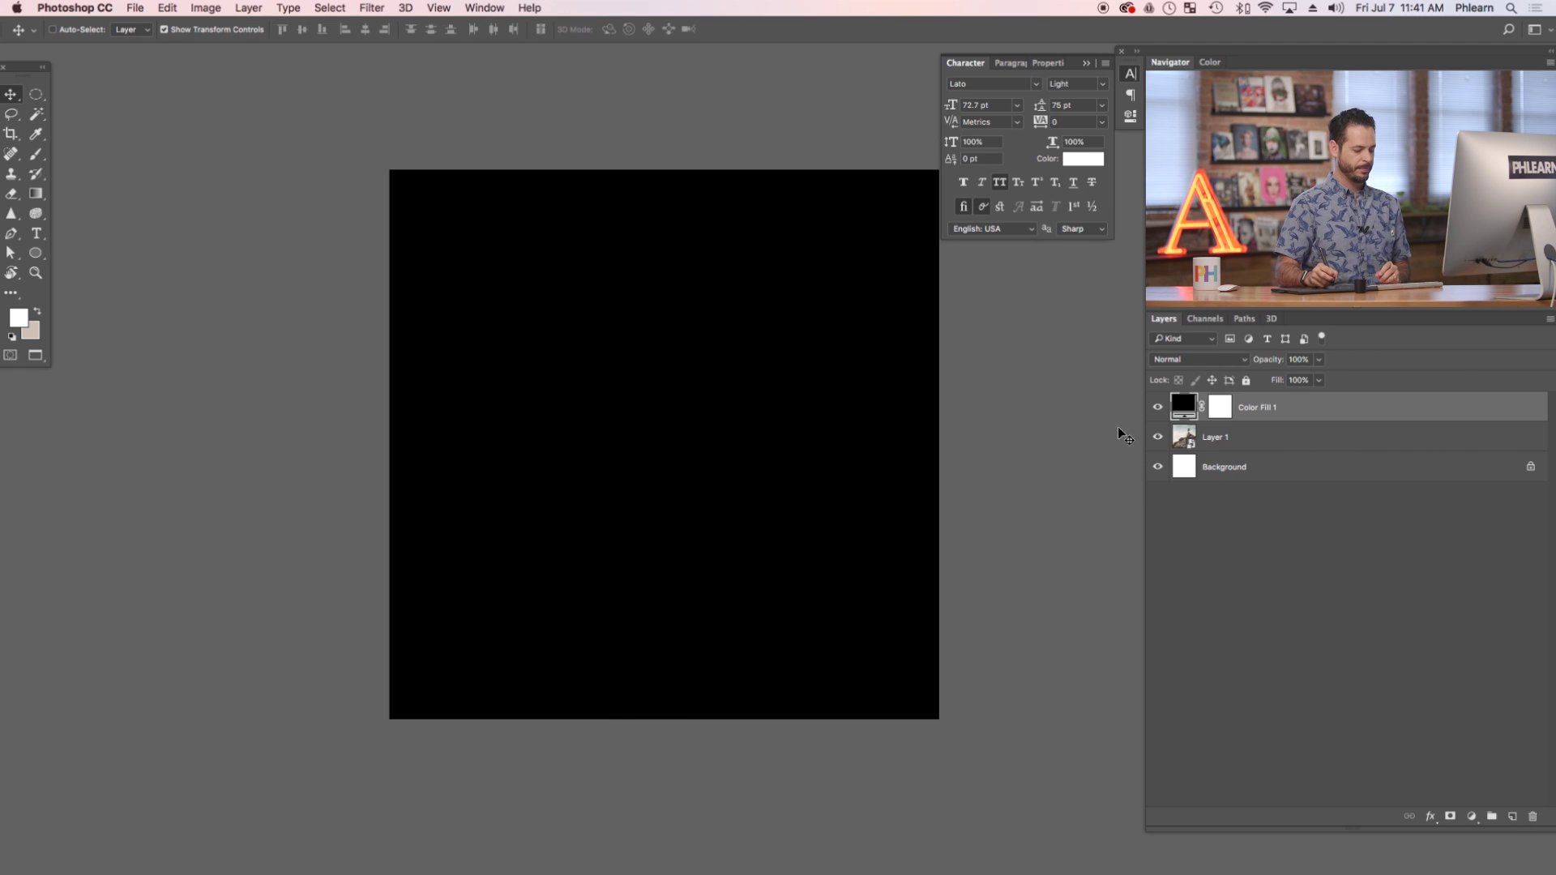
Add a text layer in the canvas's upper half reading "DON'T / BE AFRAID / TO FAIL" on three lines.
{"action": "key", "text": "t"}
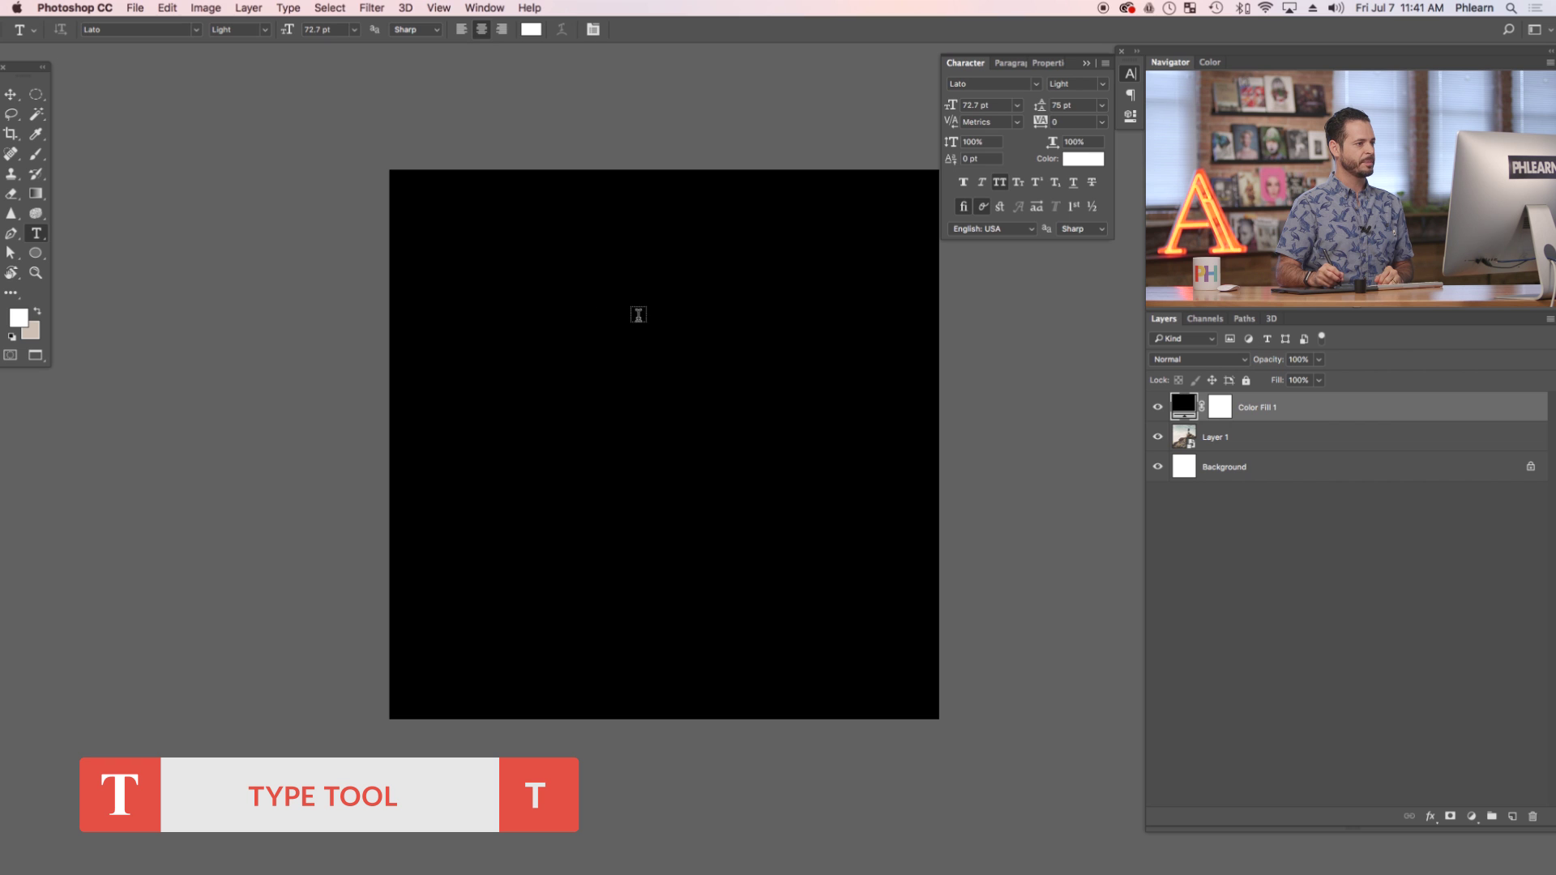
{"action": "left_click", "coordinate": [619, 315]}
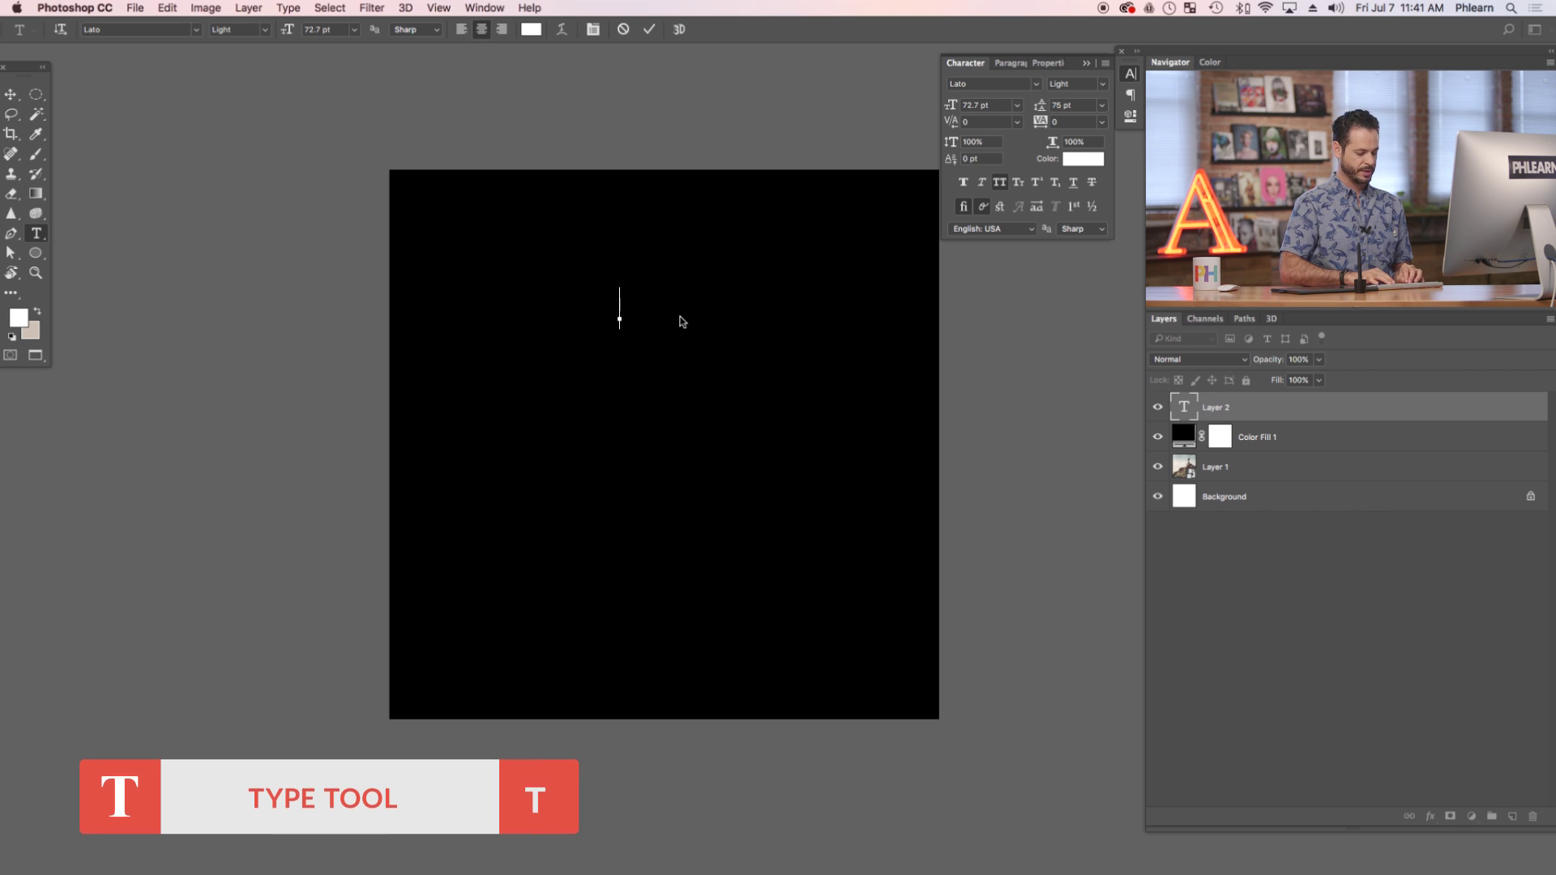
{"action": "type", "text": "DON'T"}
{"action": "type", "text": "BE AFRAID"}
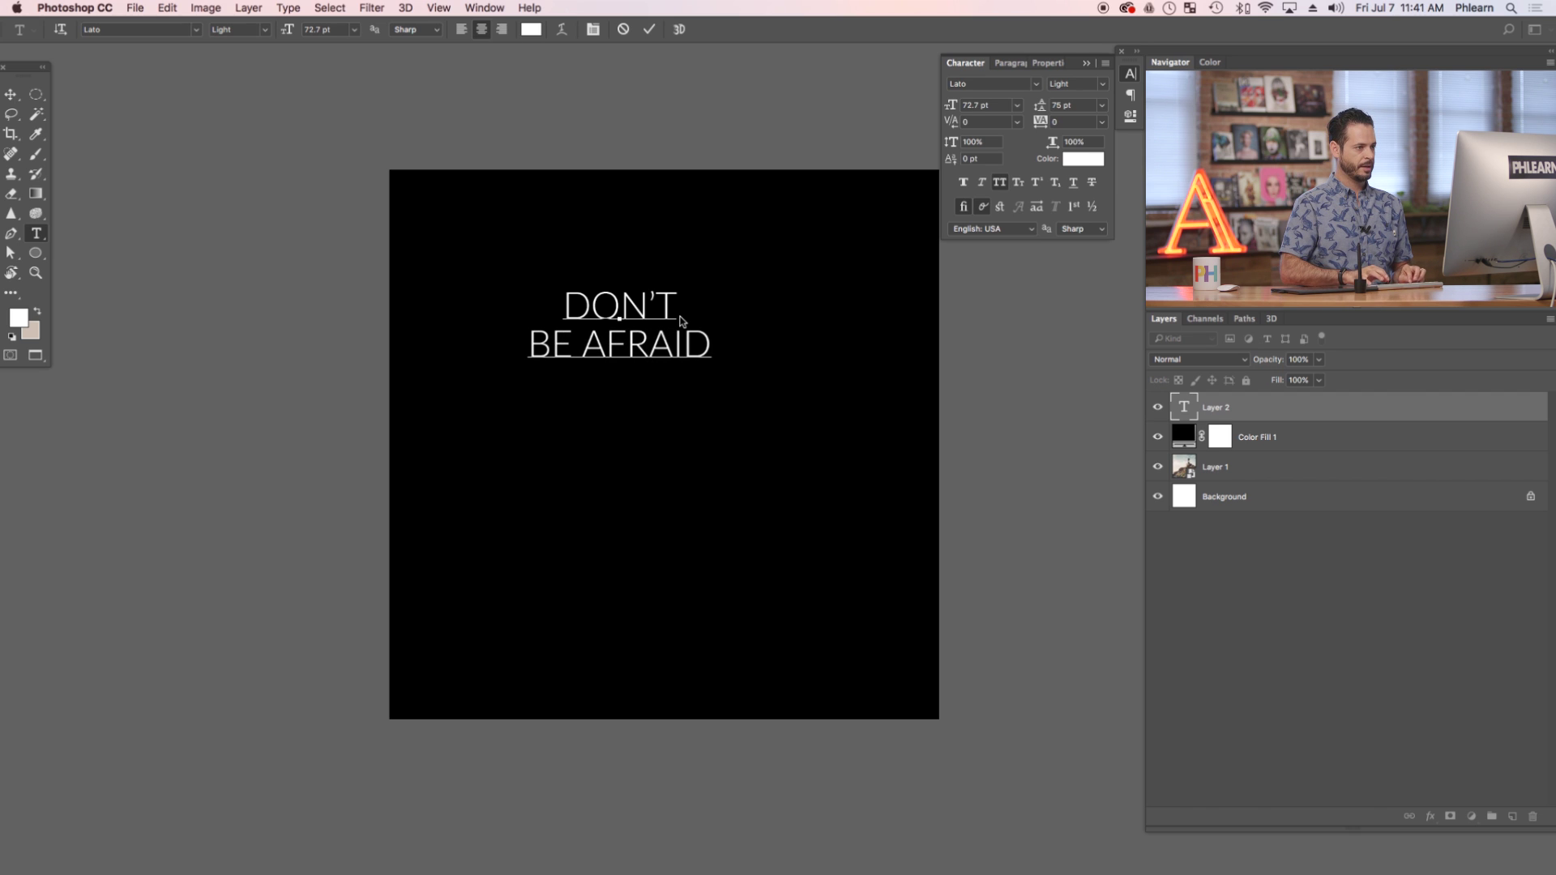
{"action": "type", "text": "TO FAIL"}
{"action": "key", "text": "super+Return"}
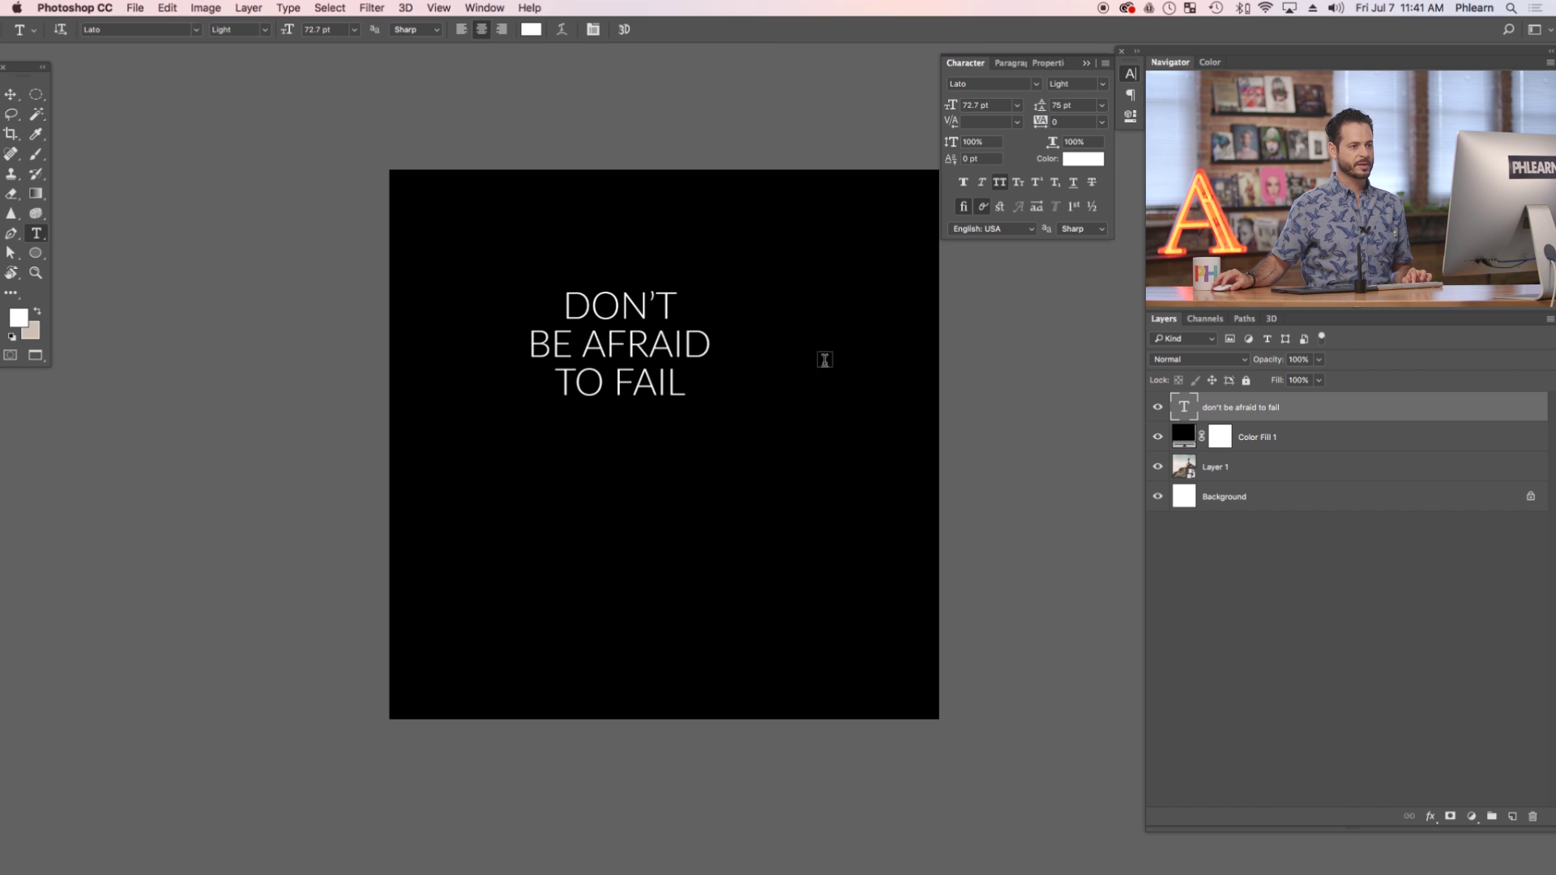
Duplicate the "don't be afraid to fail" text layer and move the copy straight down below the original.
{"action": "left_click_drag", "start_coordinate": [1270, 407], "coordinate": [1512, 816]}
{"action": "key", "text": "v"}
{"action": "left_click_drag", "start_coordinate": [743, 410], "coordinate": [743, 557]}
Replace the copied text with "BE AFRAID / TO NOT TRY." on two lines.
{"action": "double_click", "coordinate": [1184, 407]}
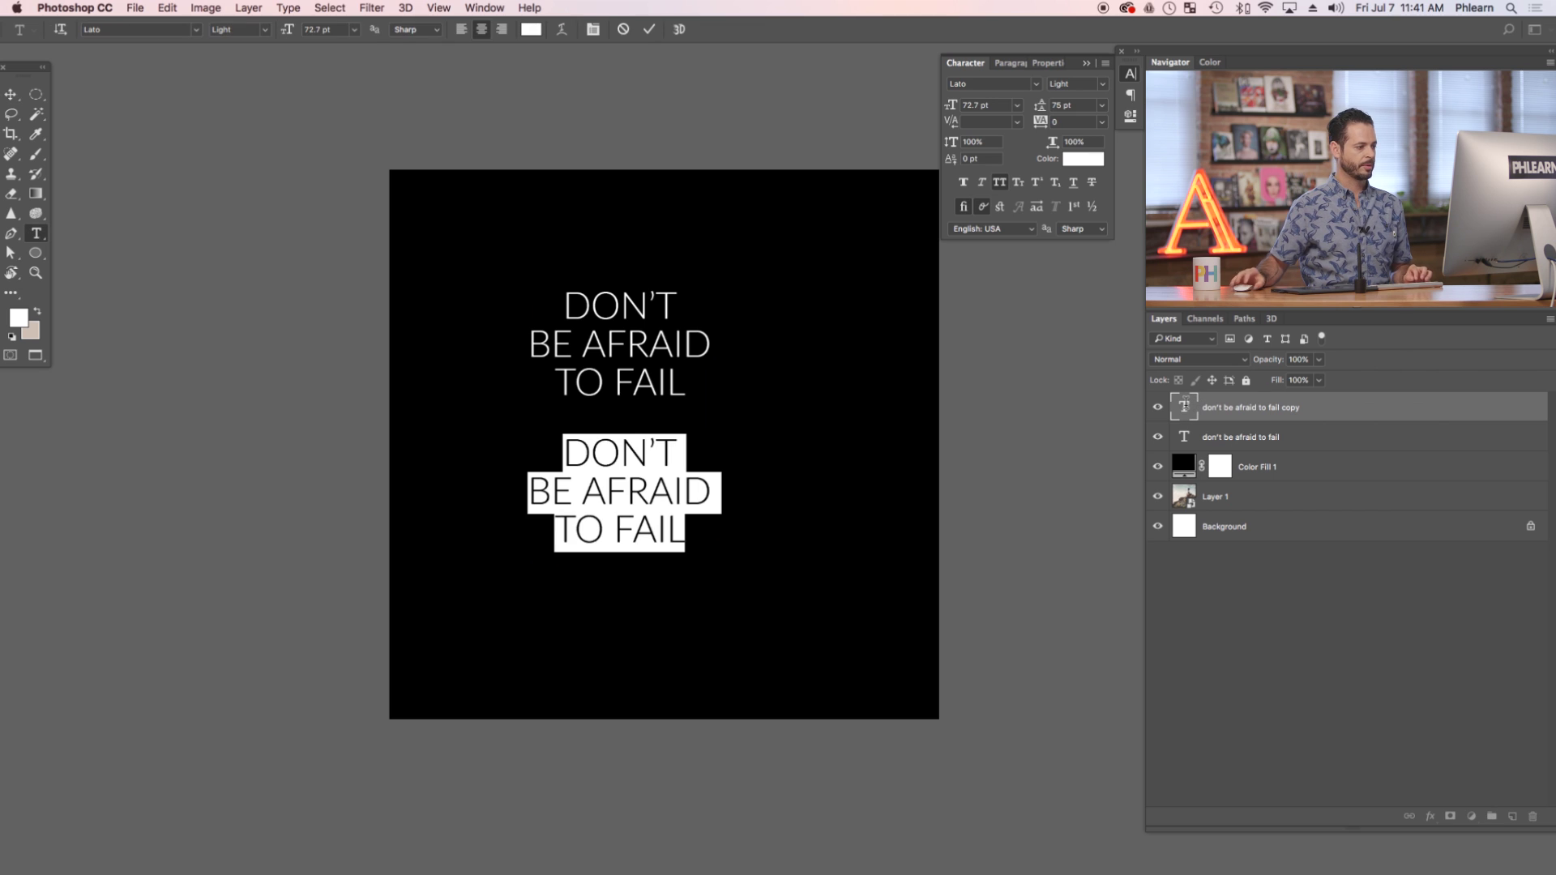
{"action": "type", "text": "be afraid"}
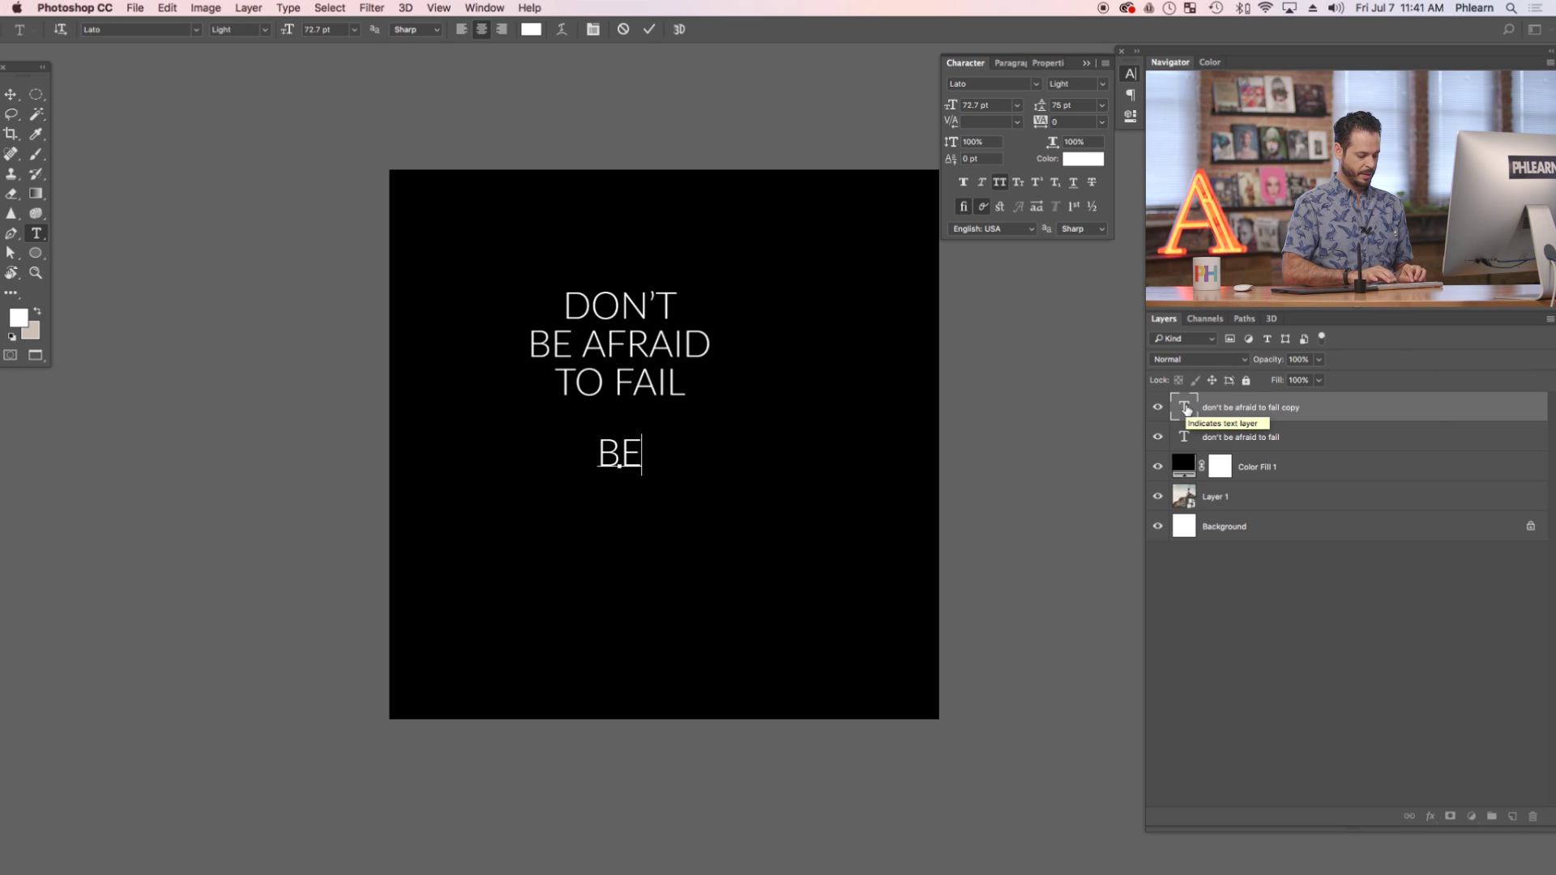
{"action": "key", "text": "Return"}
{"action": "type", "text": "to not t ry."}
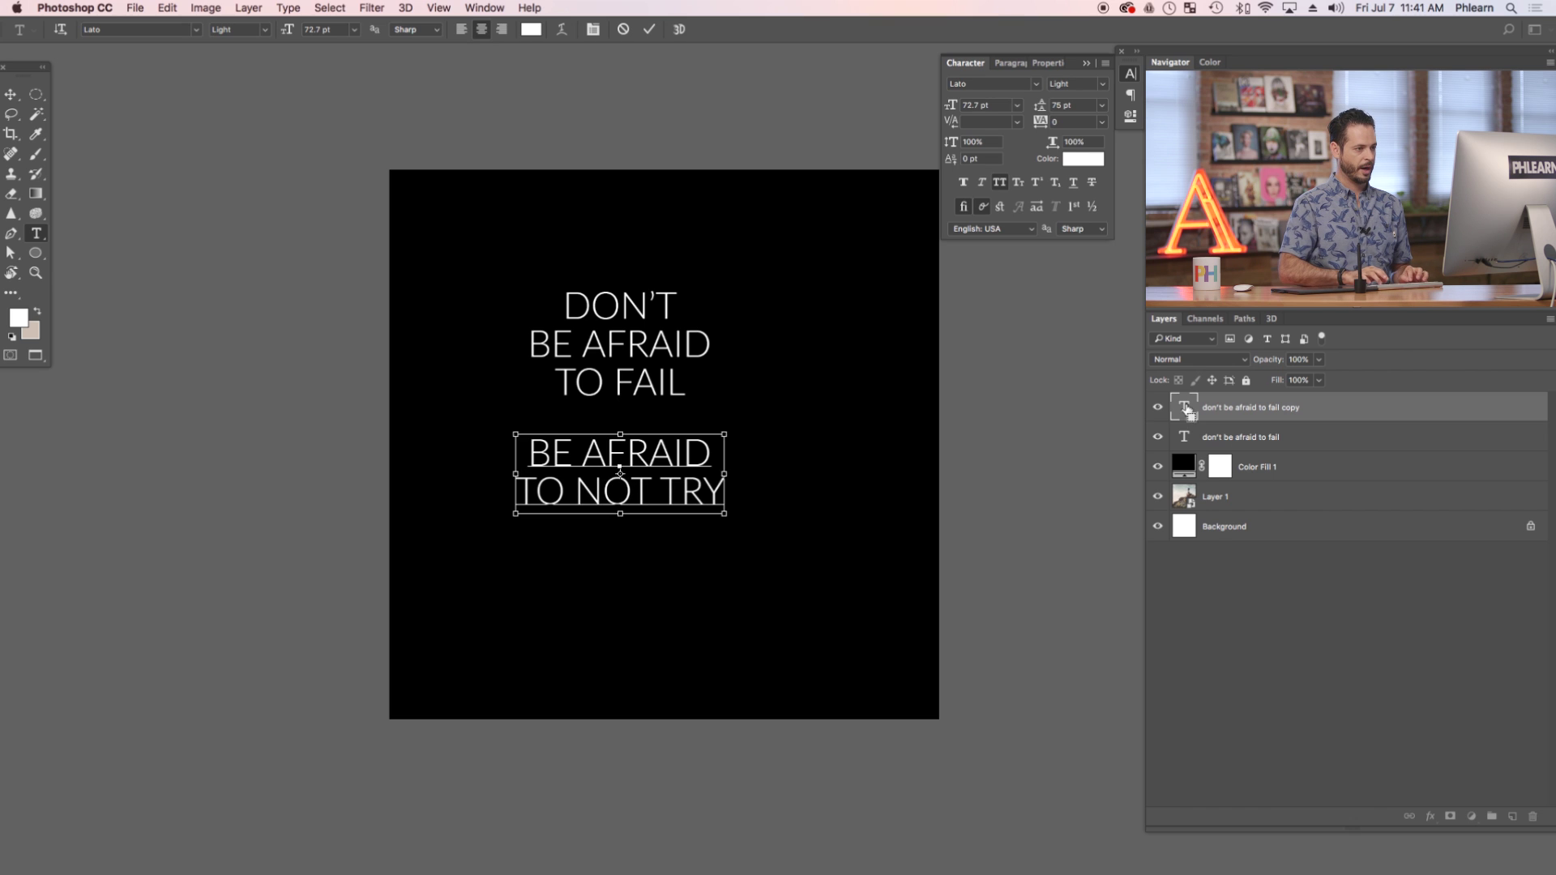
{"action": "key", "text": "ctrl+Return"}
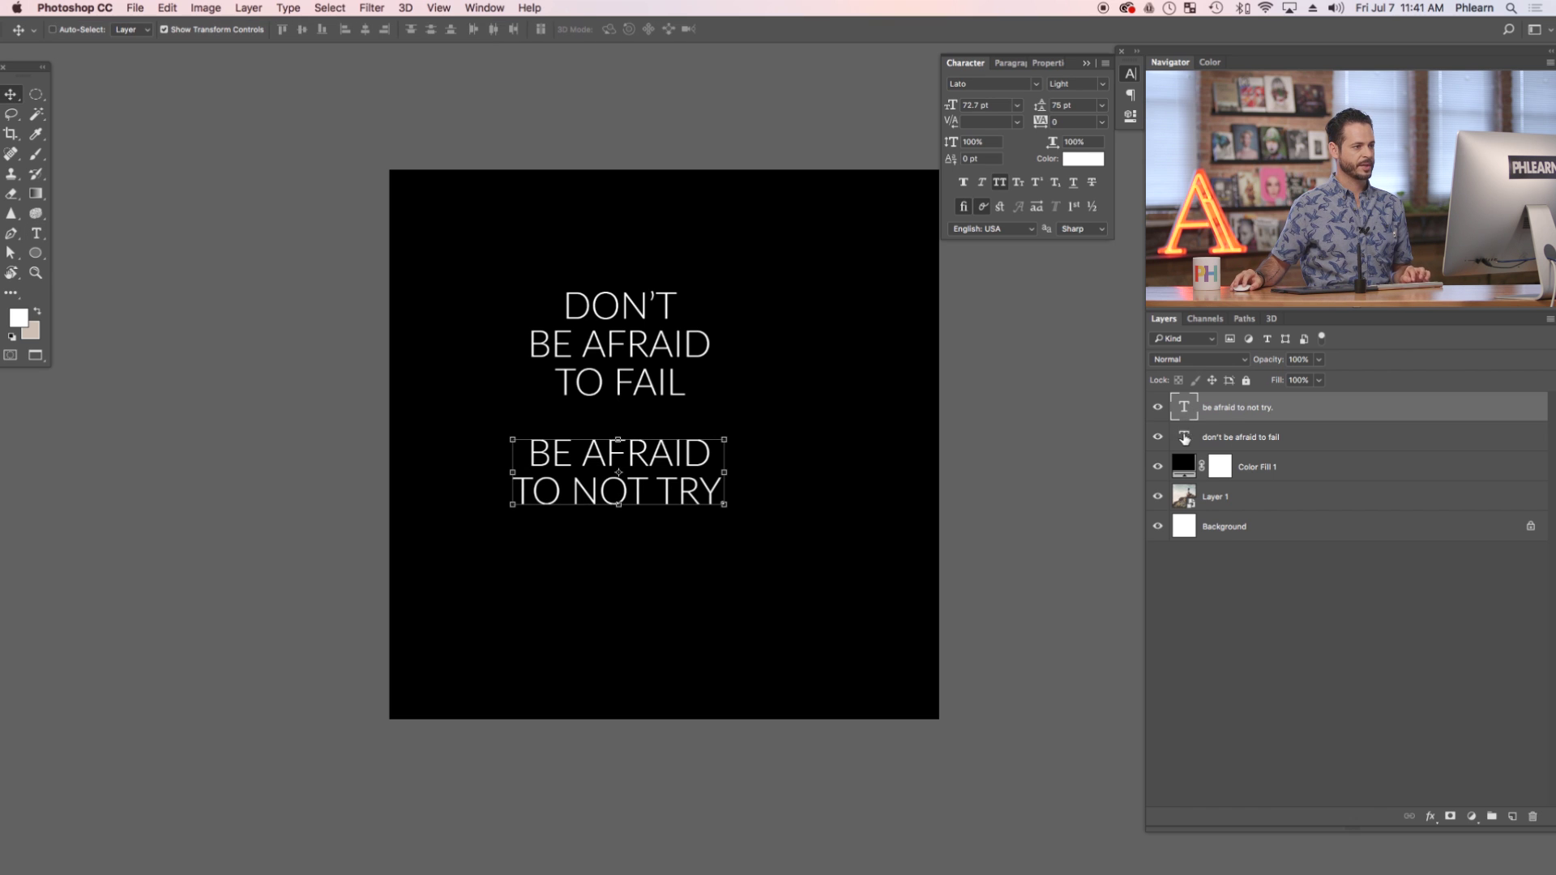
Add a period after "TO FAIL" in the upper text layer.
{"action": "double_click", "coordinate": [1184, 438]}
{"action": "left_click", "coordinate": [686, 390]}
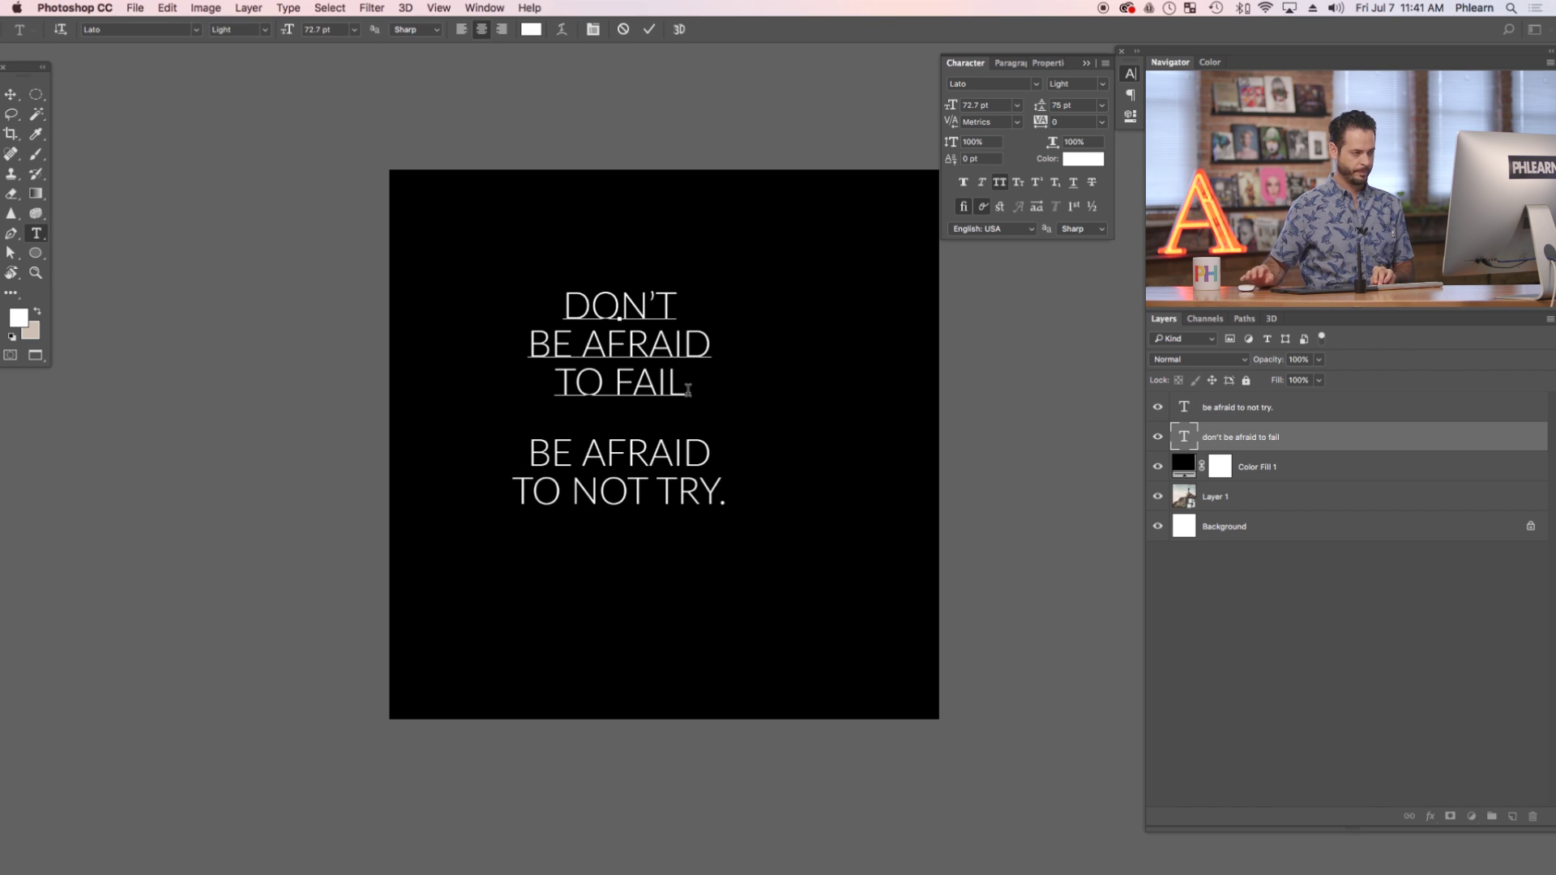
{"action": "type", "text": "."}
{"action": "key", "text": "super+Return"}
{"action": "key", "text": "v"}
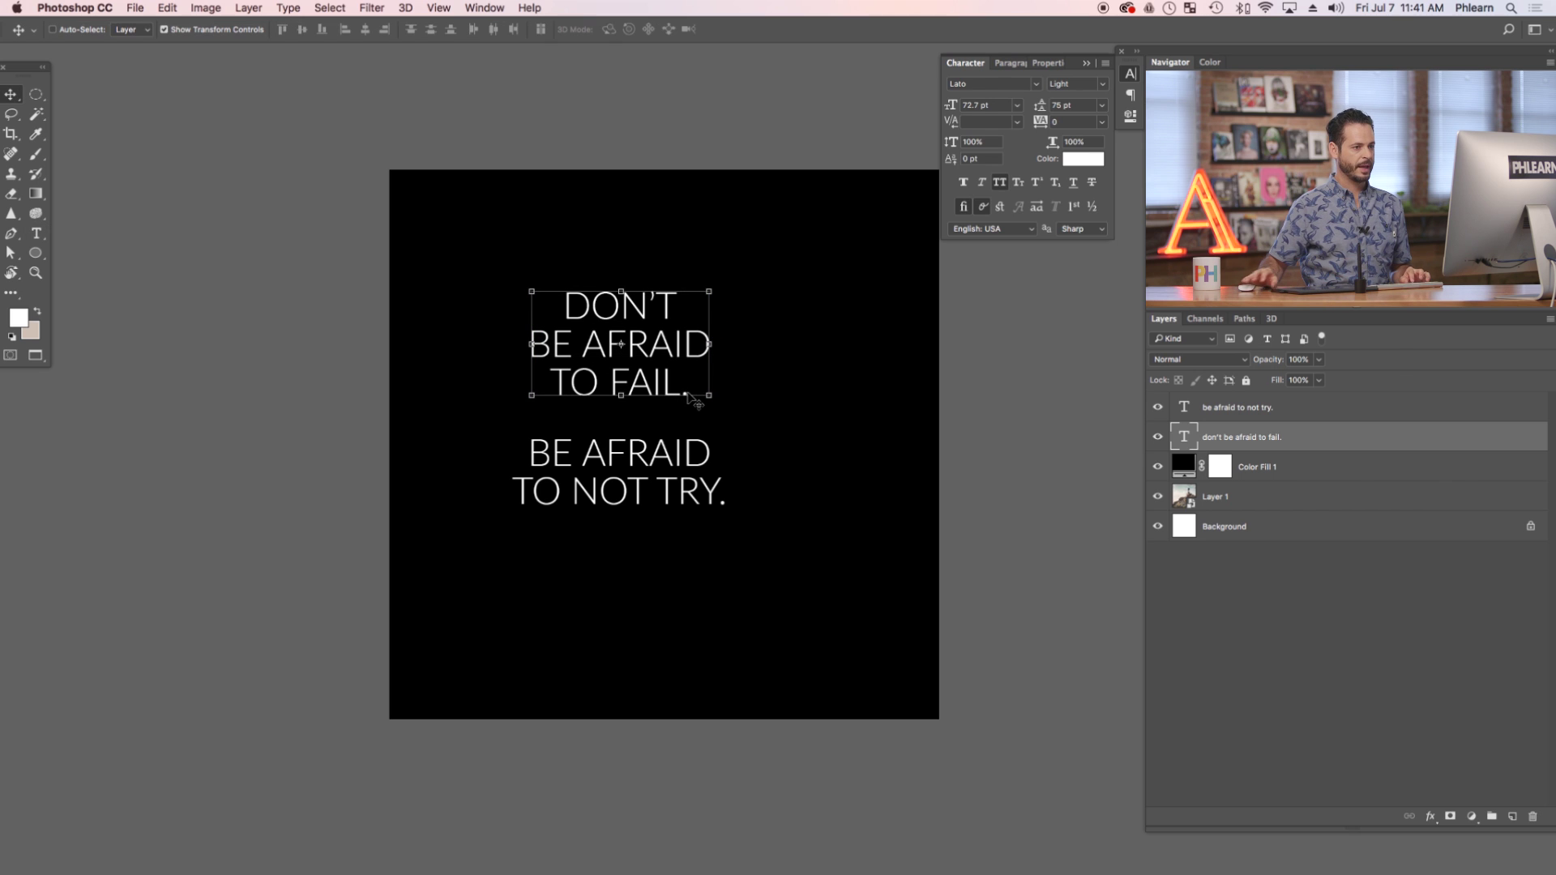
Duplicate the "be afraid to not try." text layer and move the copy down just beneath the original.
{"action": "left_click", "coordinate": [1163, 438]}
{"action": "left_click", "coordinate": [1240, 413]}
{"action": "key", "text": "super+j"}
{"action": "key", "text": "super"}
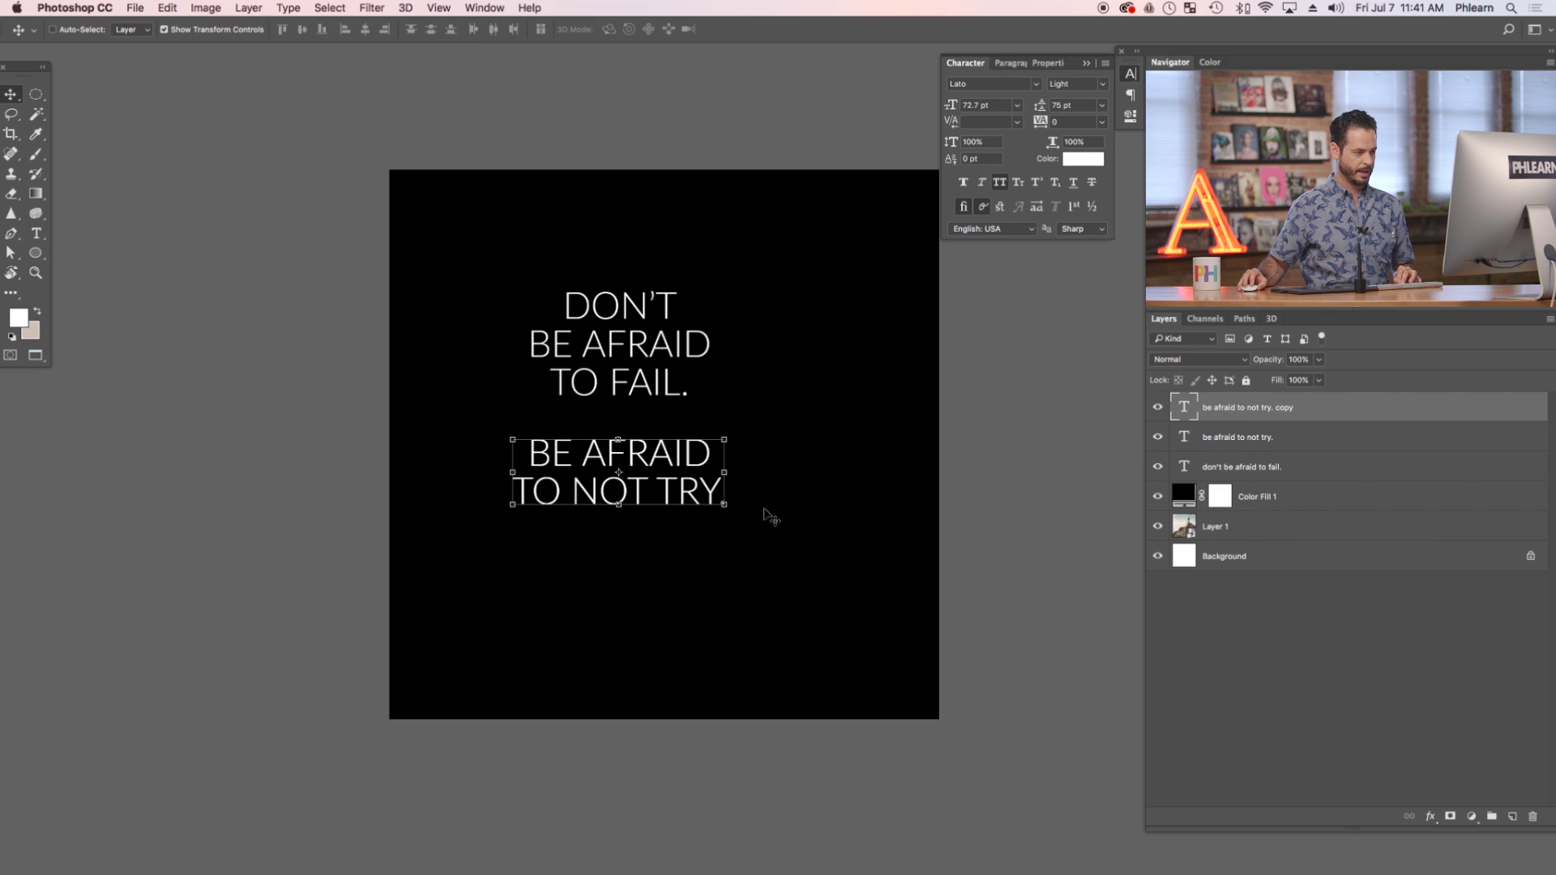
{"action": "left_click_drag", "start_coordinate": [670, 484], "coordinate": [669, 552]}
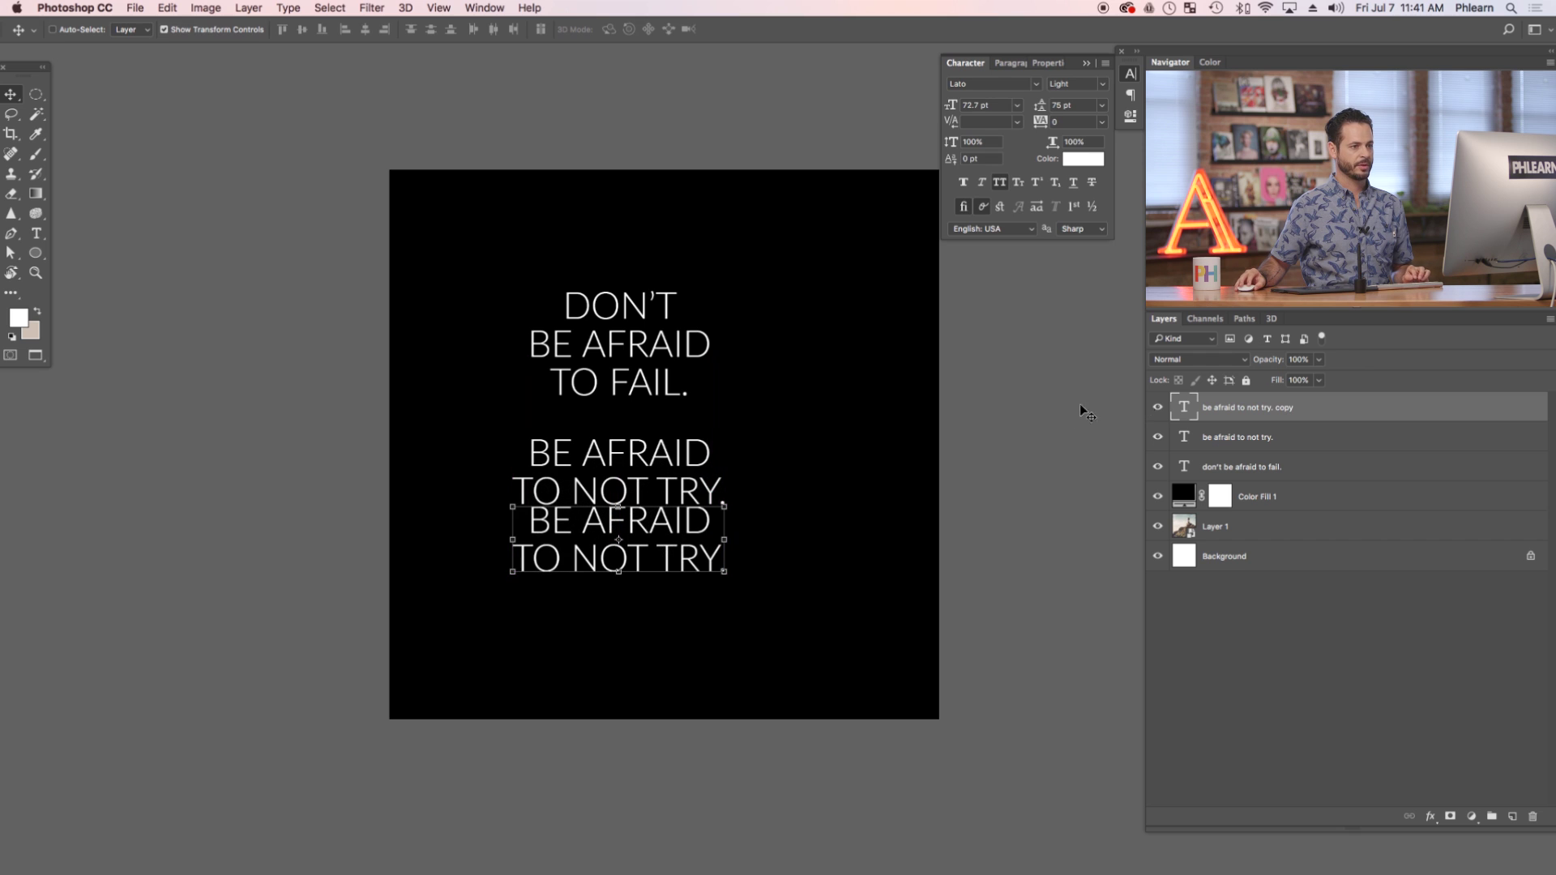
Replace the lowest text copy's wording with "MICHAEL JORDAN" as the quote's attribution.
{"action": "double_click", "coordinate": [1185, 410]}
{"action": "type", "text": "Micha"}
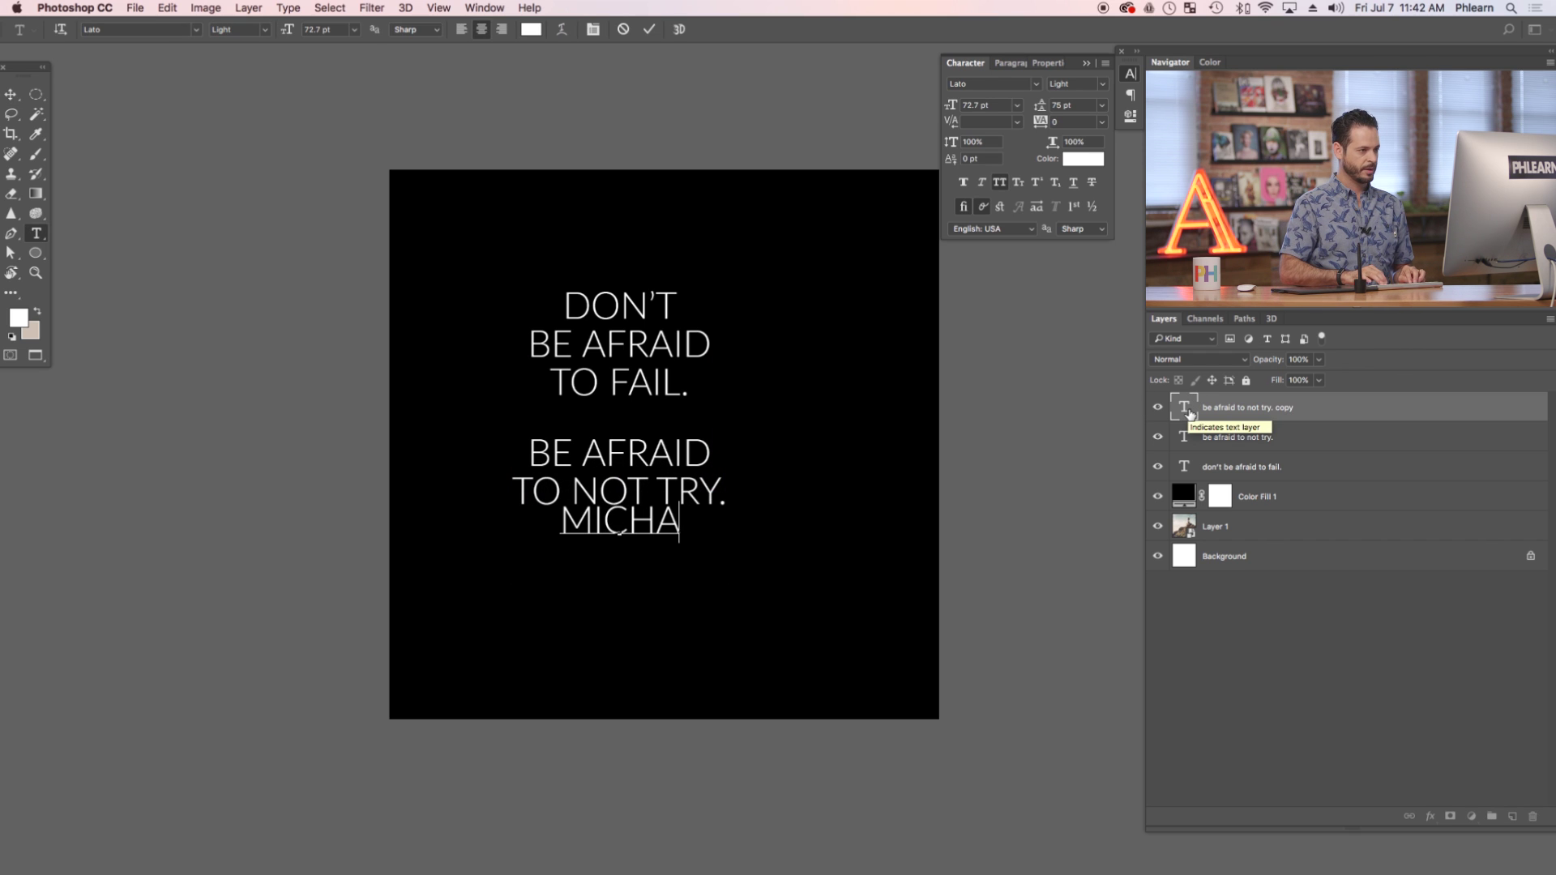
{"action": "type", "text": "el jordan"}
{"action": "key", "text": "ctrl+Return"}
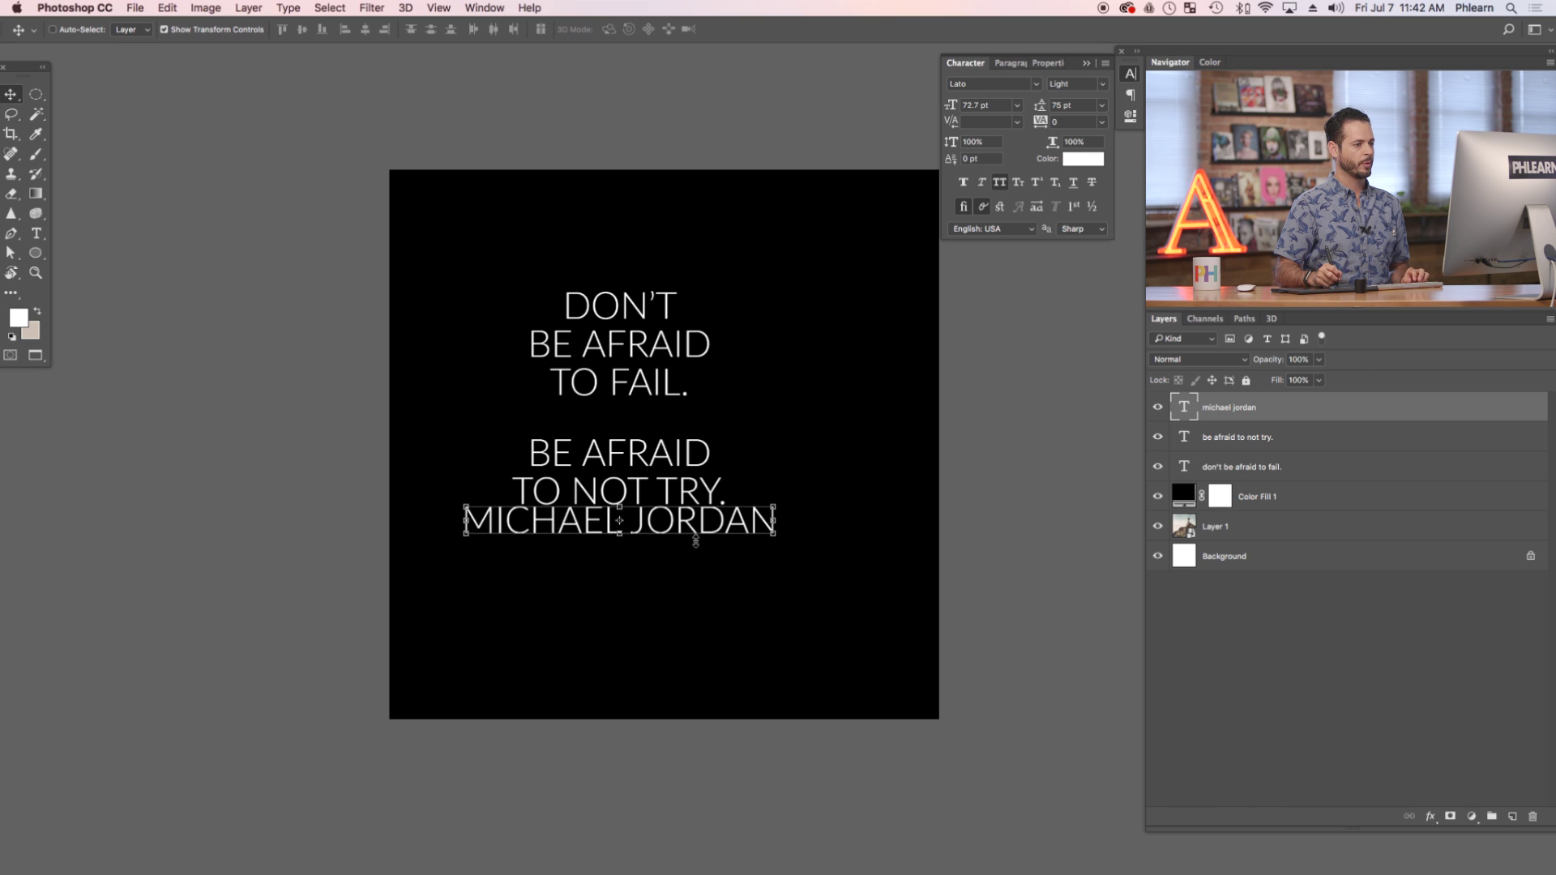
{"action": "left_click", "coordinate": [776, 537]}
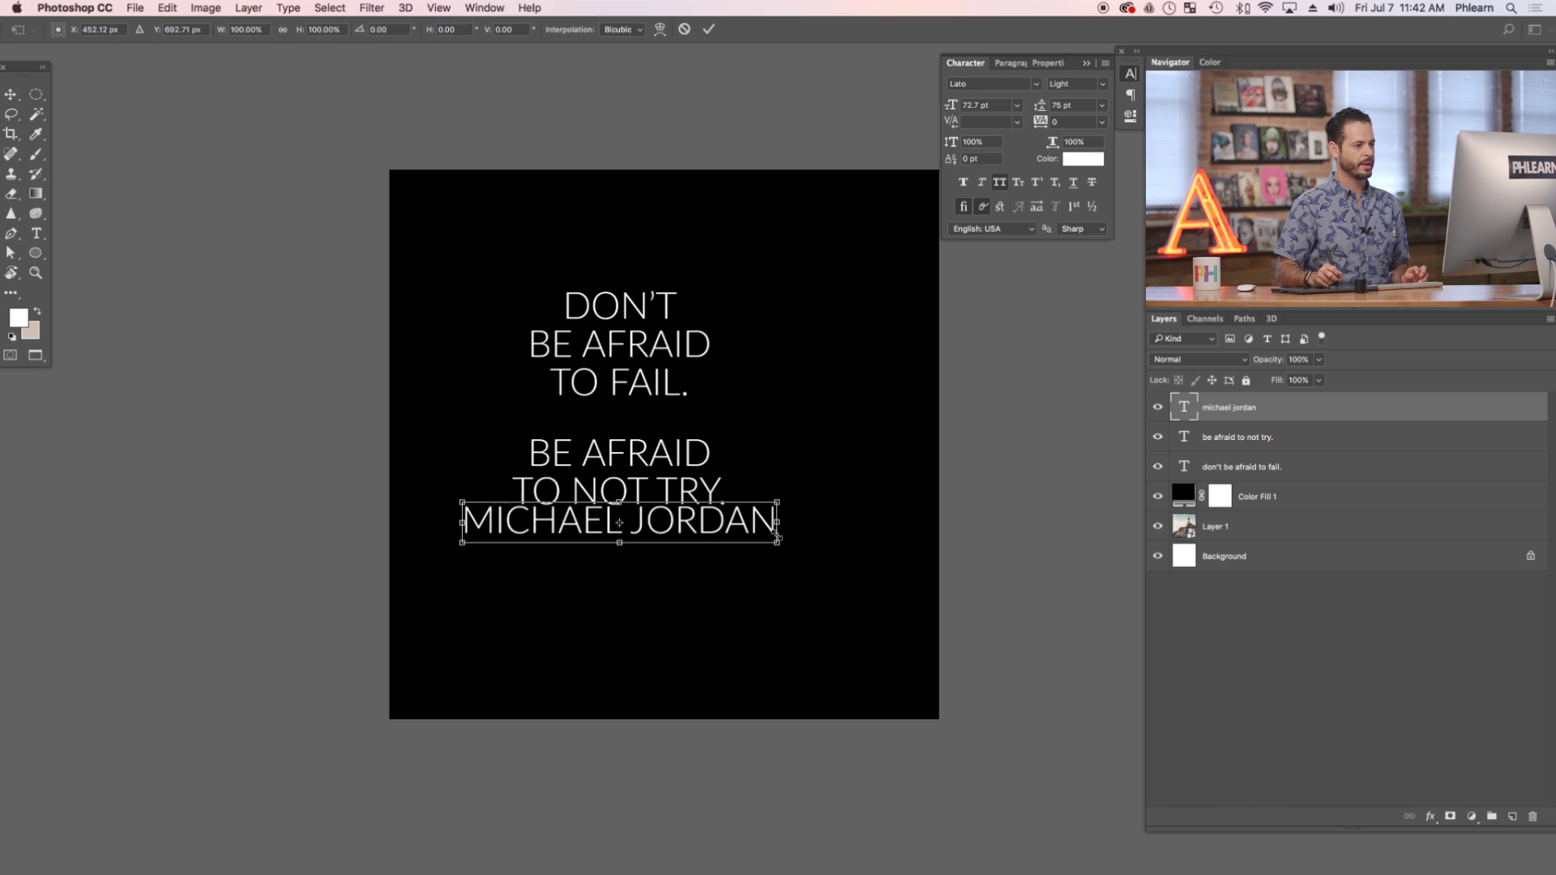
{"action": "left_click_drag", "start_coordinate": [776, 543], "coordinate": [752, 574]}
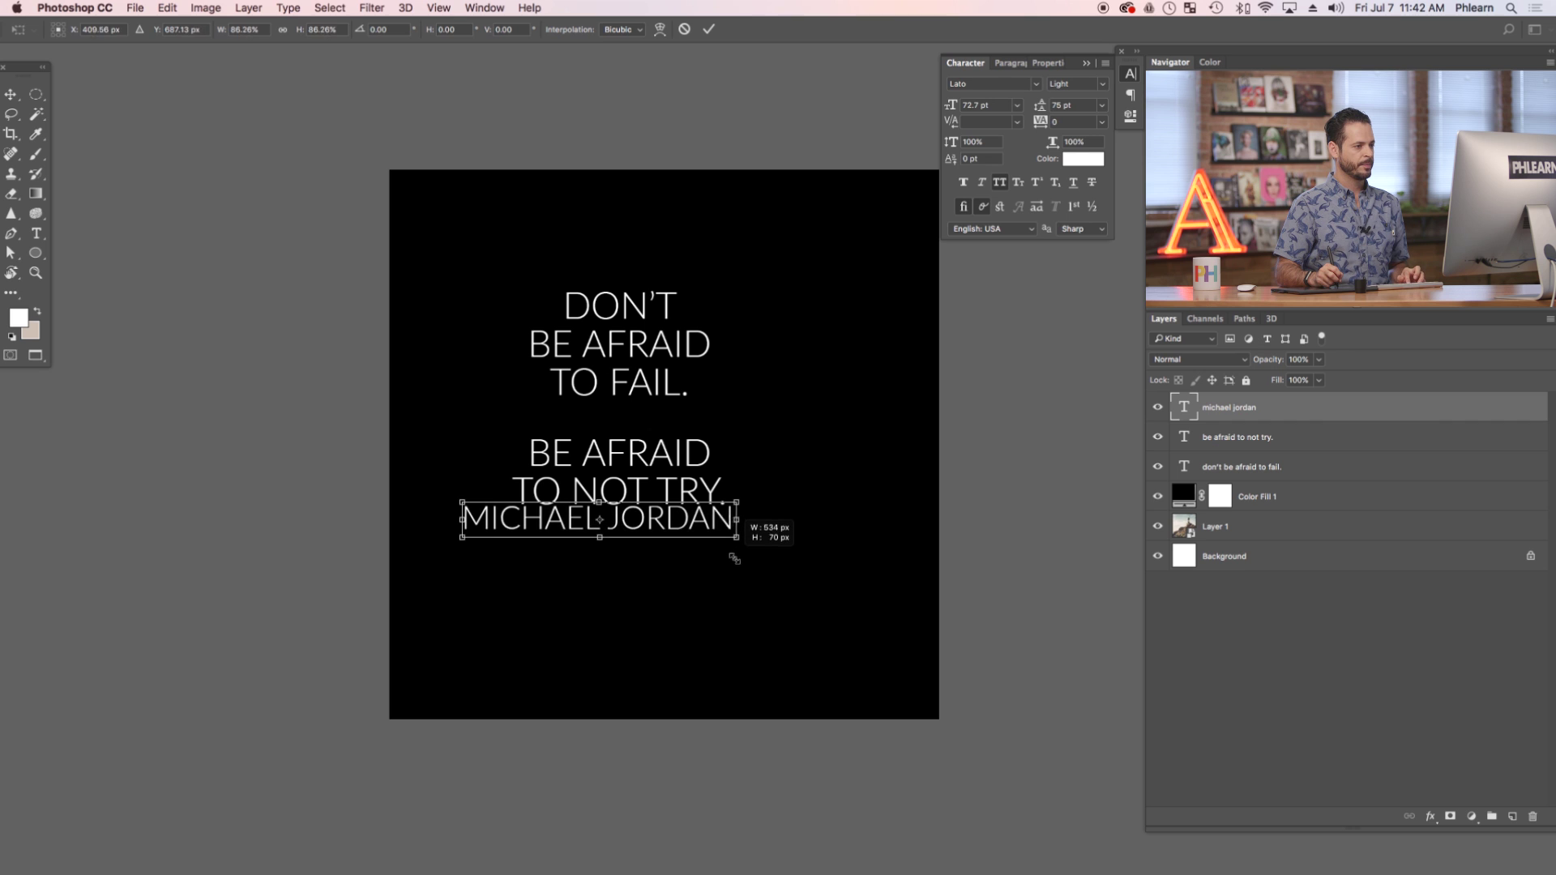
{"action": "left_click_drag", "start_coordinate": [714, 551], "coordinate": [766, 541]}
{"action": "key", "text": "Escape"}
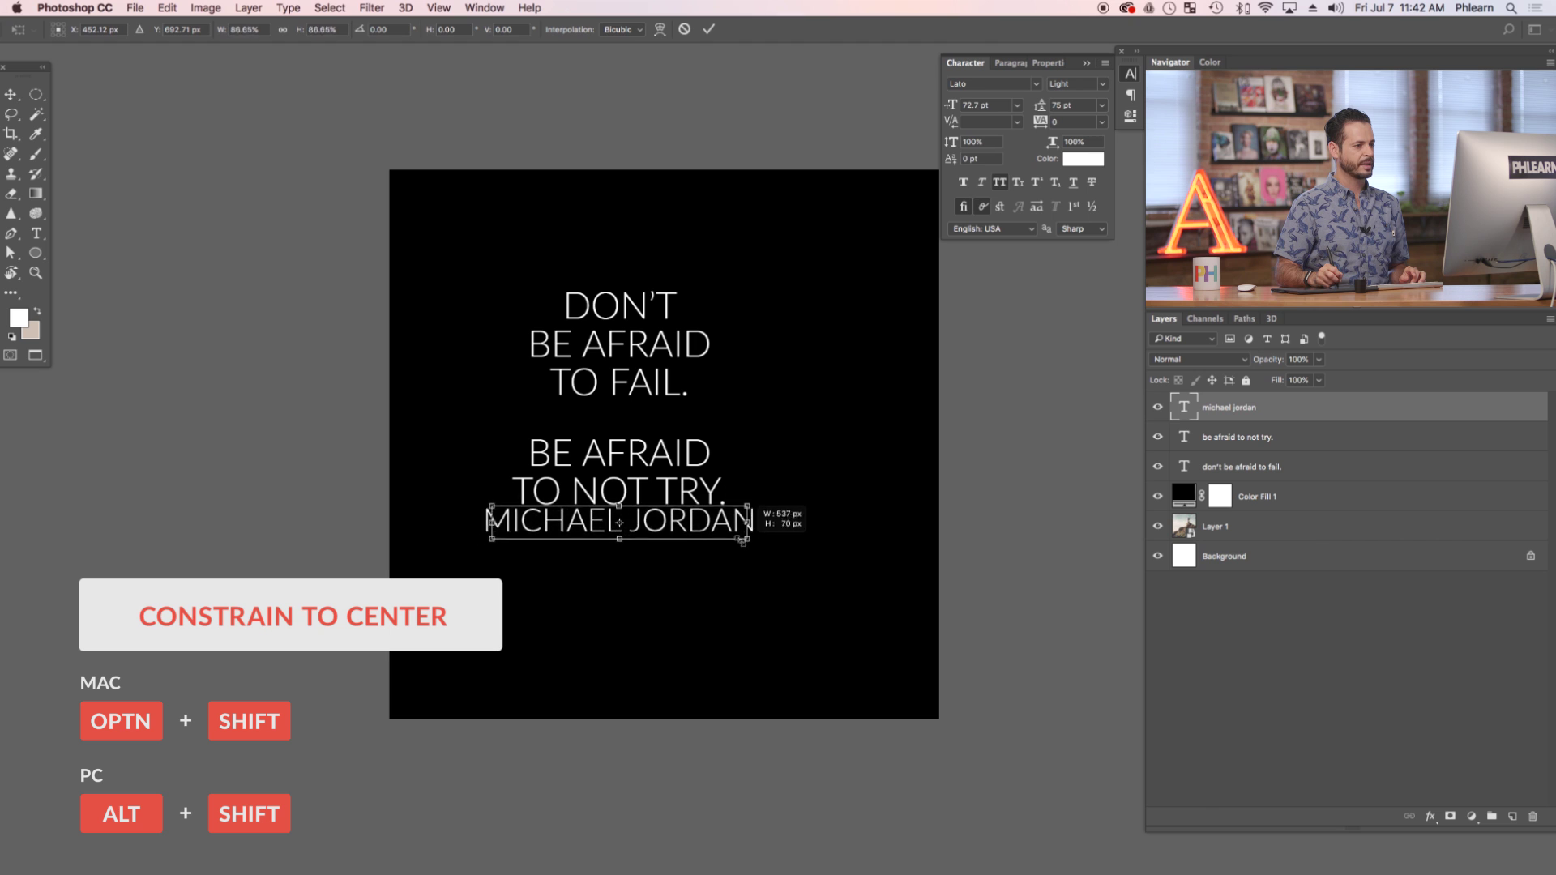
Scale the "MICHAEL JORDAN" attribution down proportionally around its centre to a font size of about 34 pt.
{"action": "left_click_drag", "start_coordinate": [752, 551], "coordinate": [692, 531]}
{"action": "key", "text": "Return"}
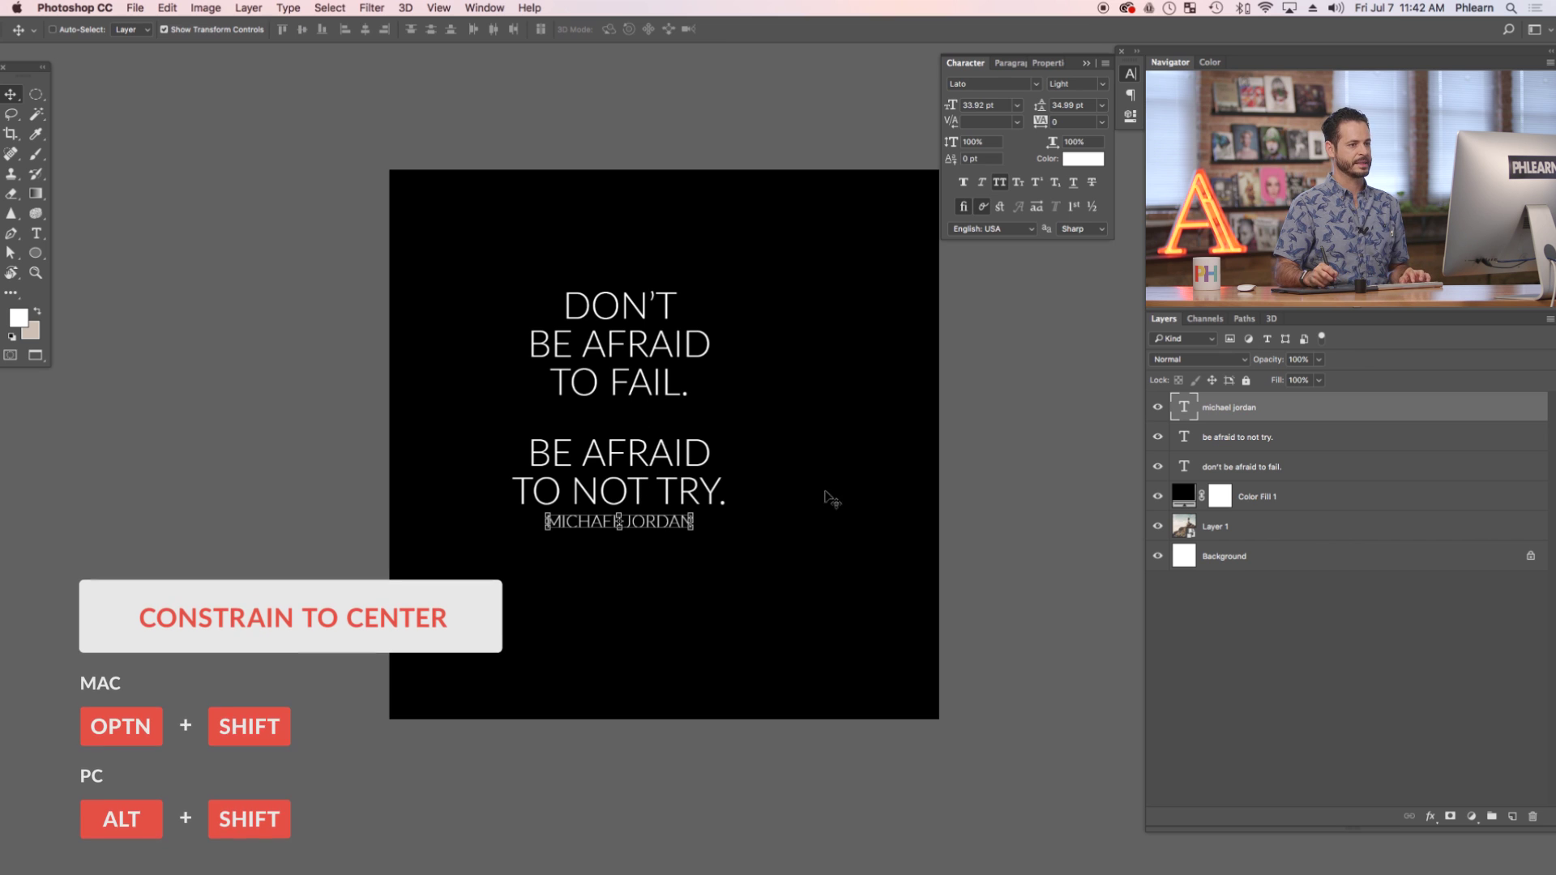
Enlarge both quote text layers together to about 130% around their centre and move them up to sit just above the attribution.
{"action": "left_click", "coordinate": [1270, 447]}
{"action": "left_click", "coordinate": [1270, 468], "text": "shift"}
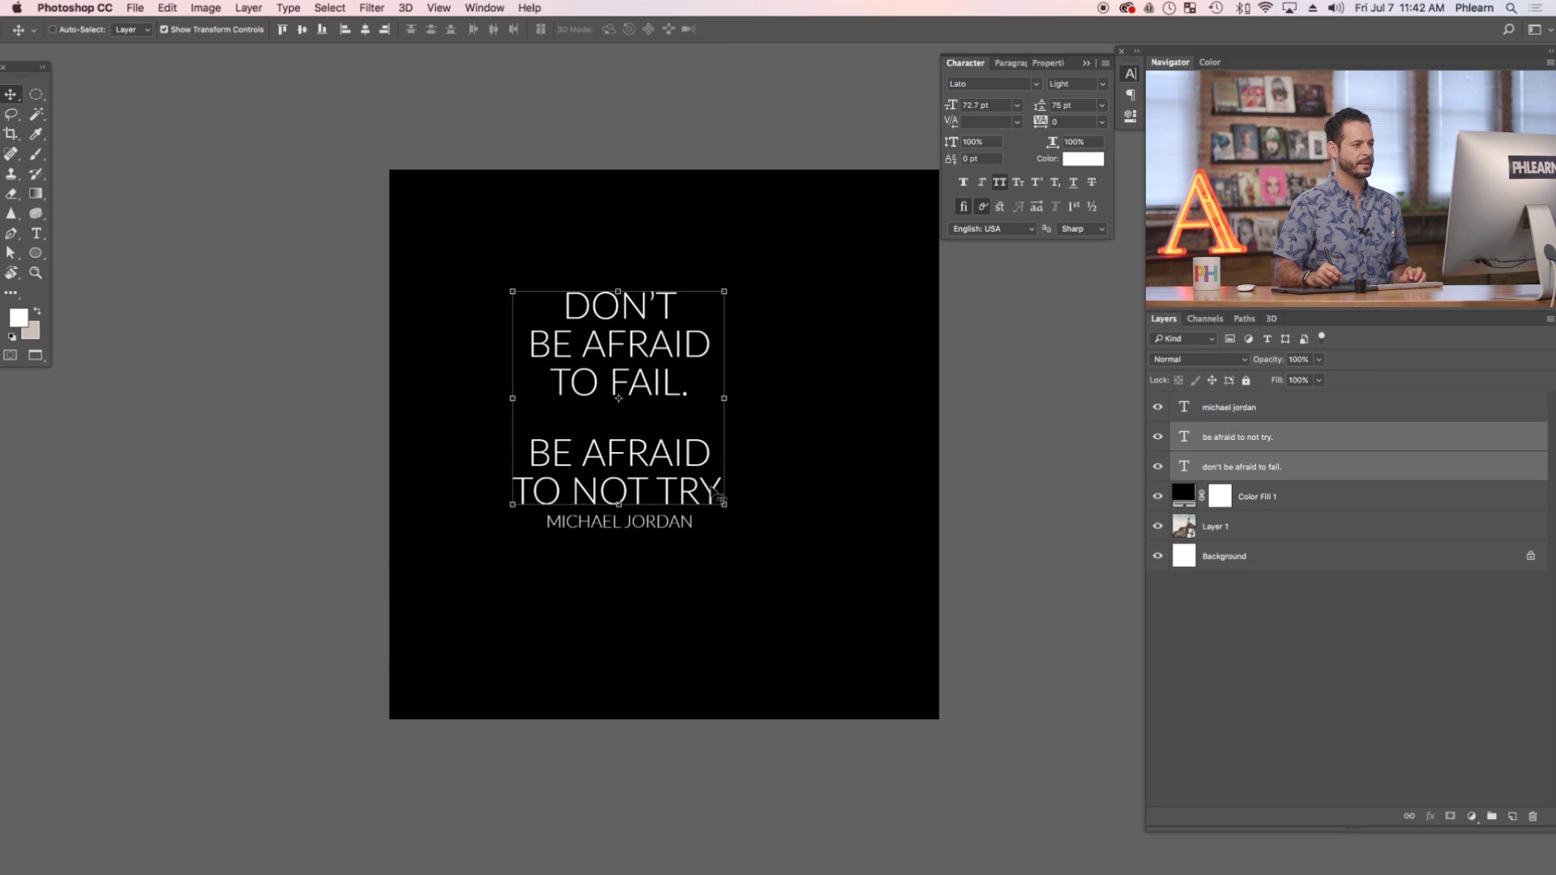
{"action": "left_click_drag", "start_coordinate": [724, 504], "coordinate": [755, 535]}
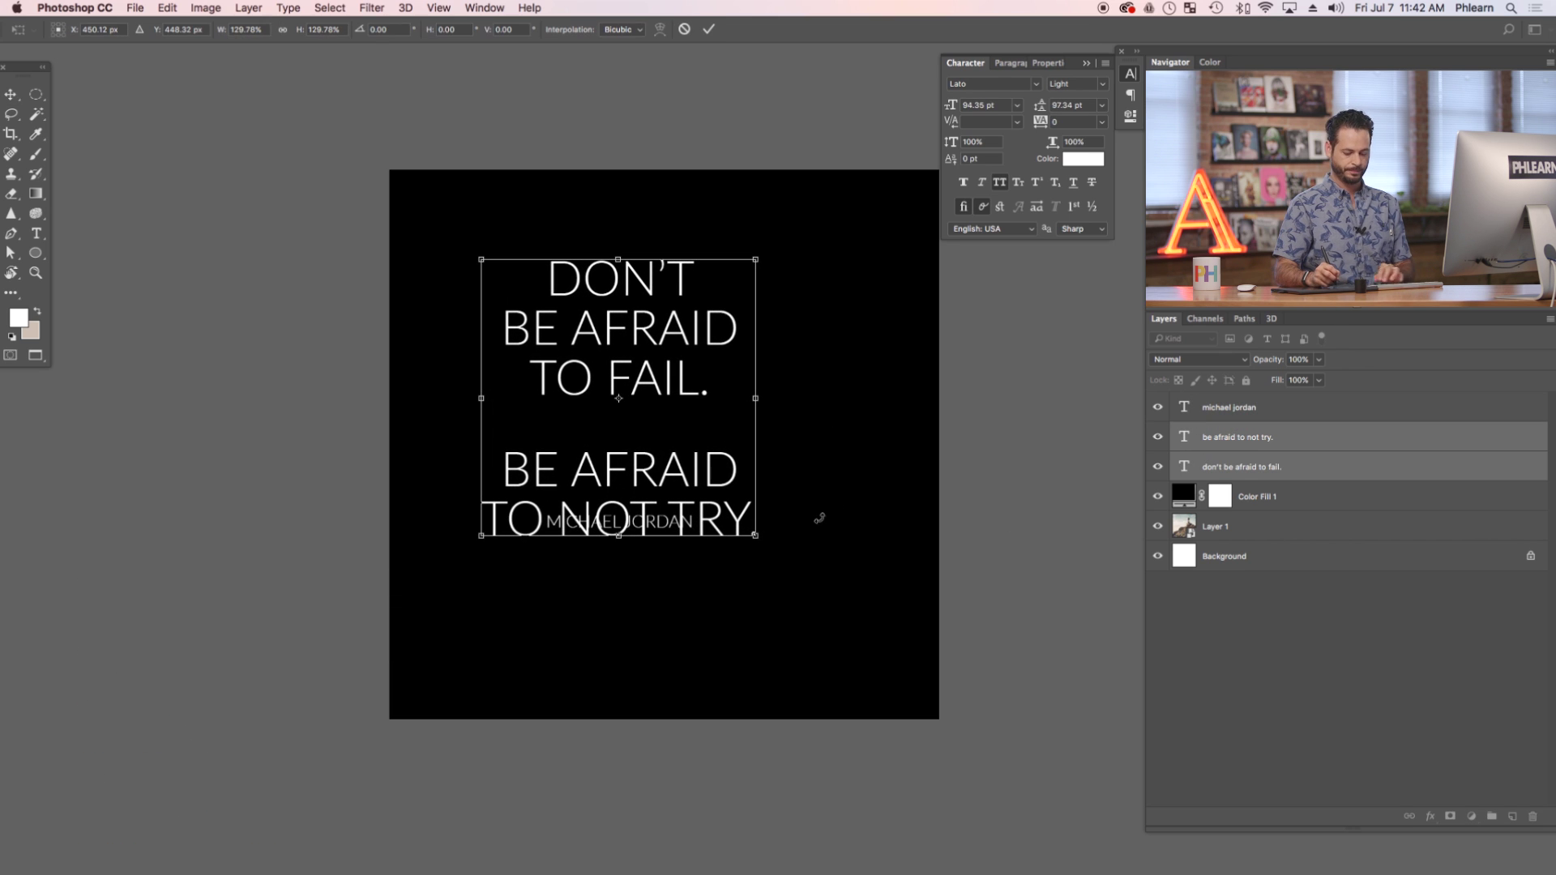
{"action": "left_click_drag", "start_coordinate": [847, 596], "coordinate": [837, 567]}
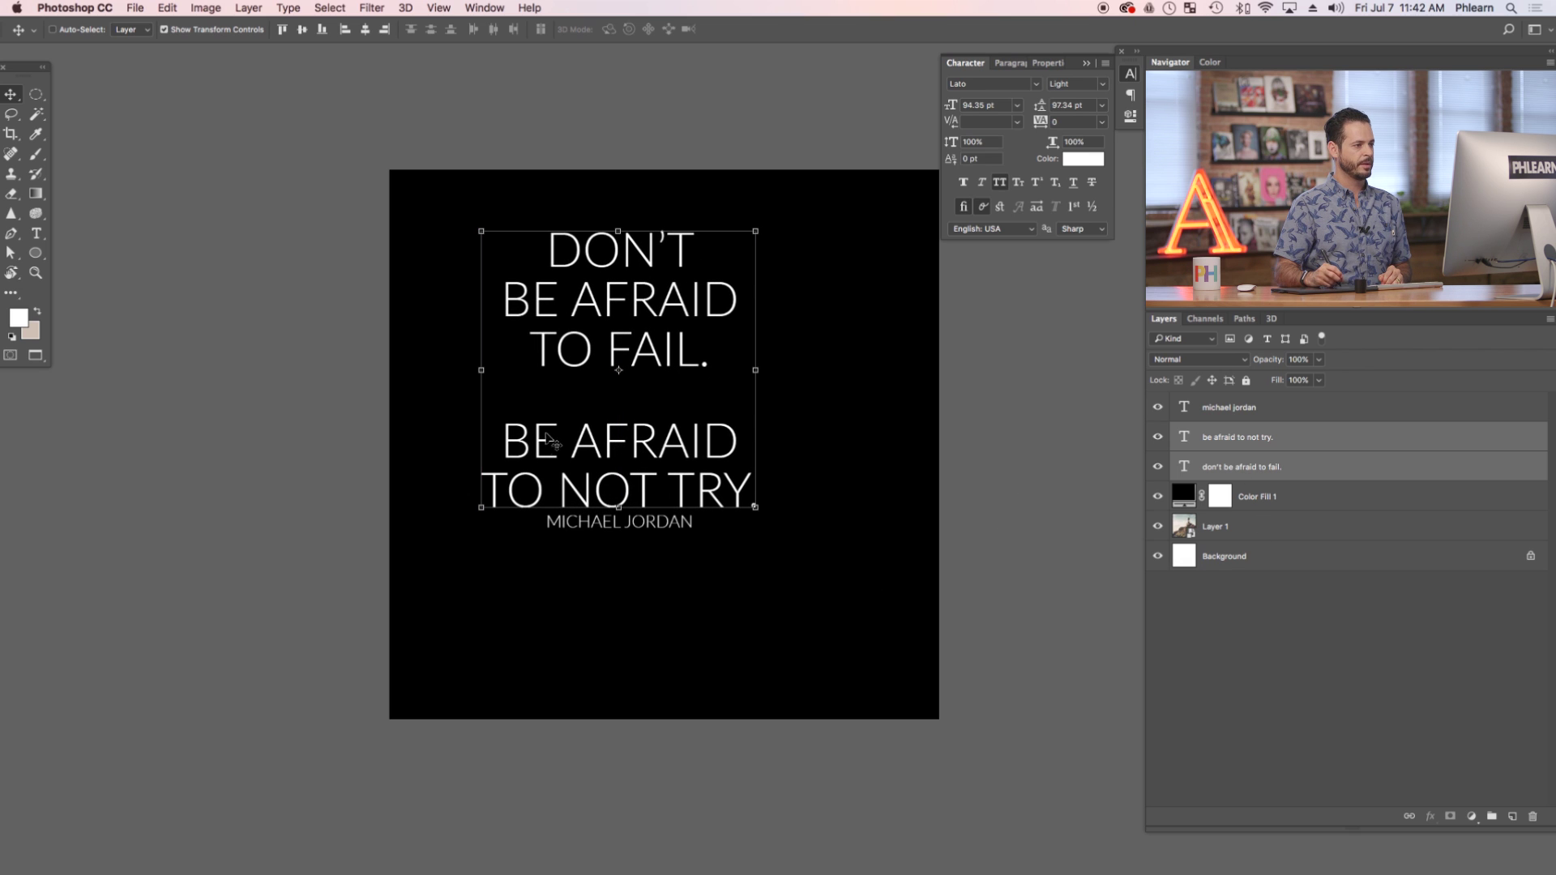
Set the font style of the "be afraid to not try." text layer to Lato Black.
{"action": "left_click", "coordinate": [1262, 445]}
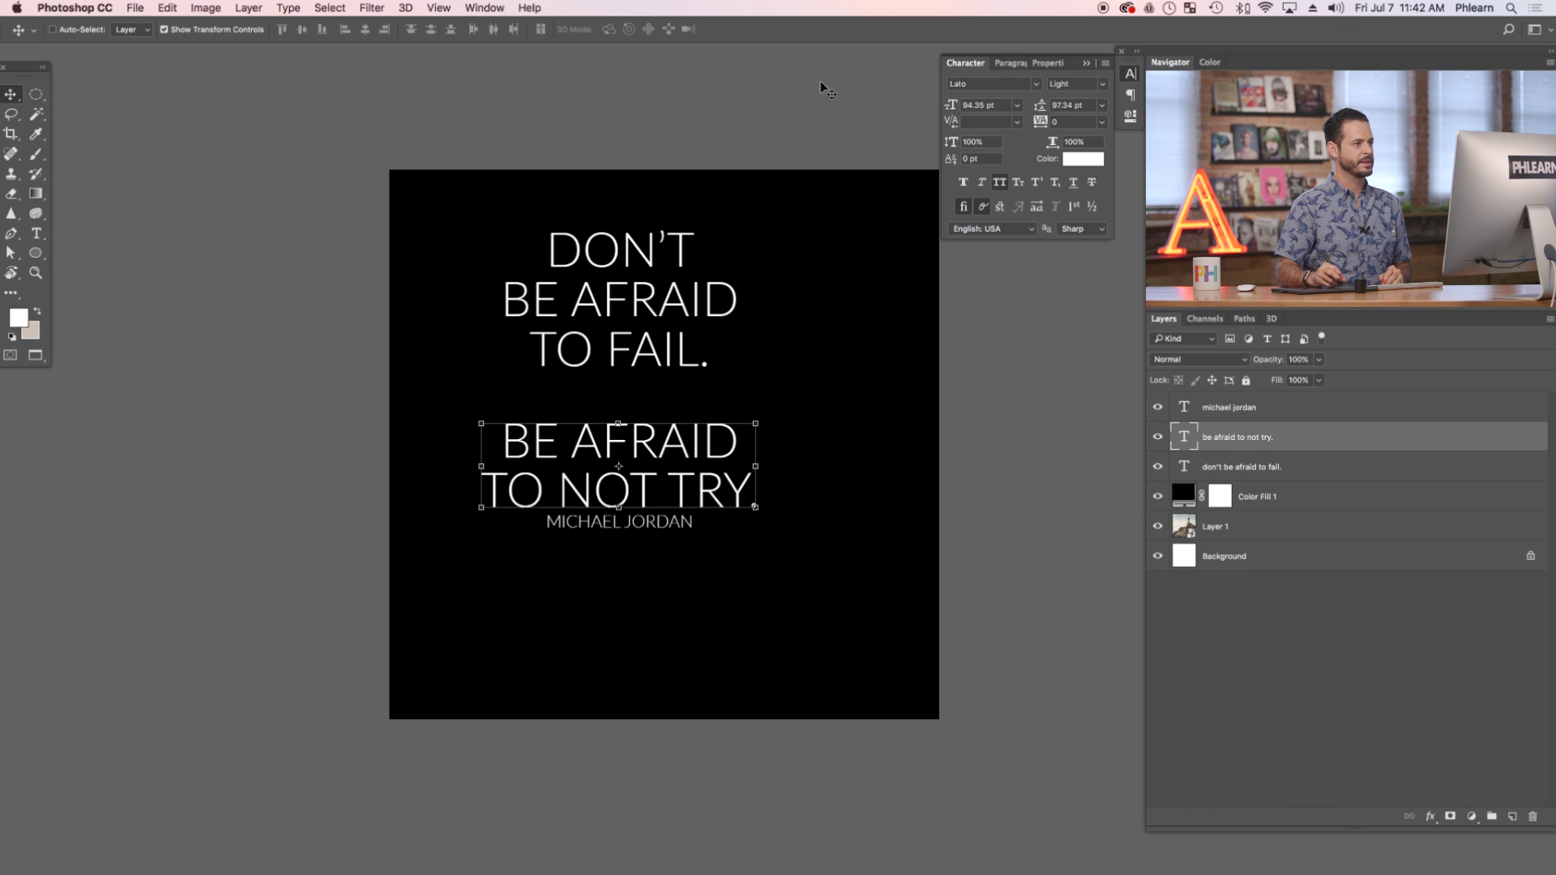
{"action": "left_click", "coordinate": [491, 10]}
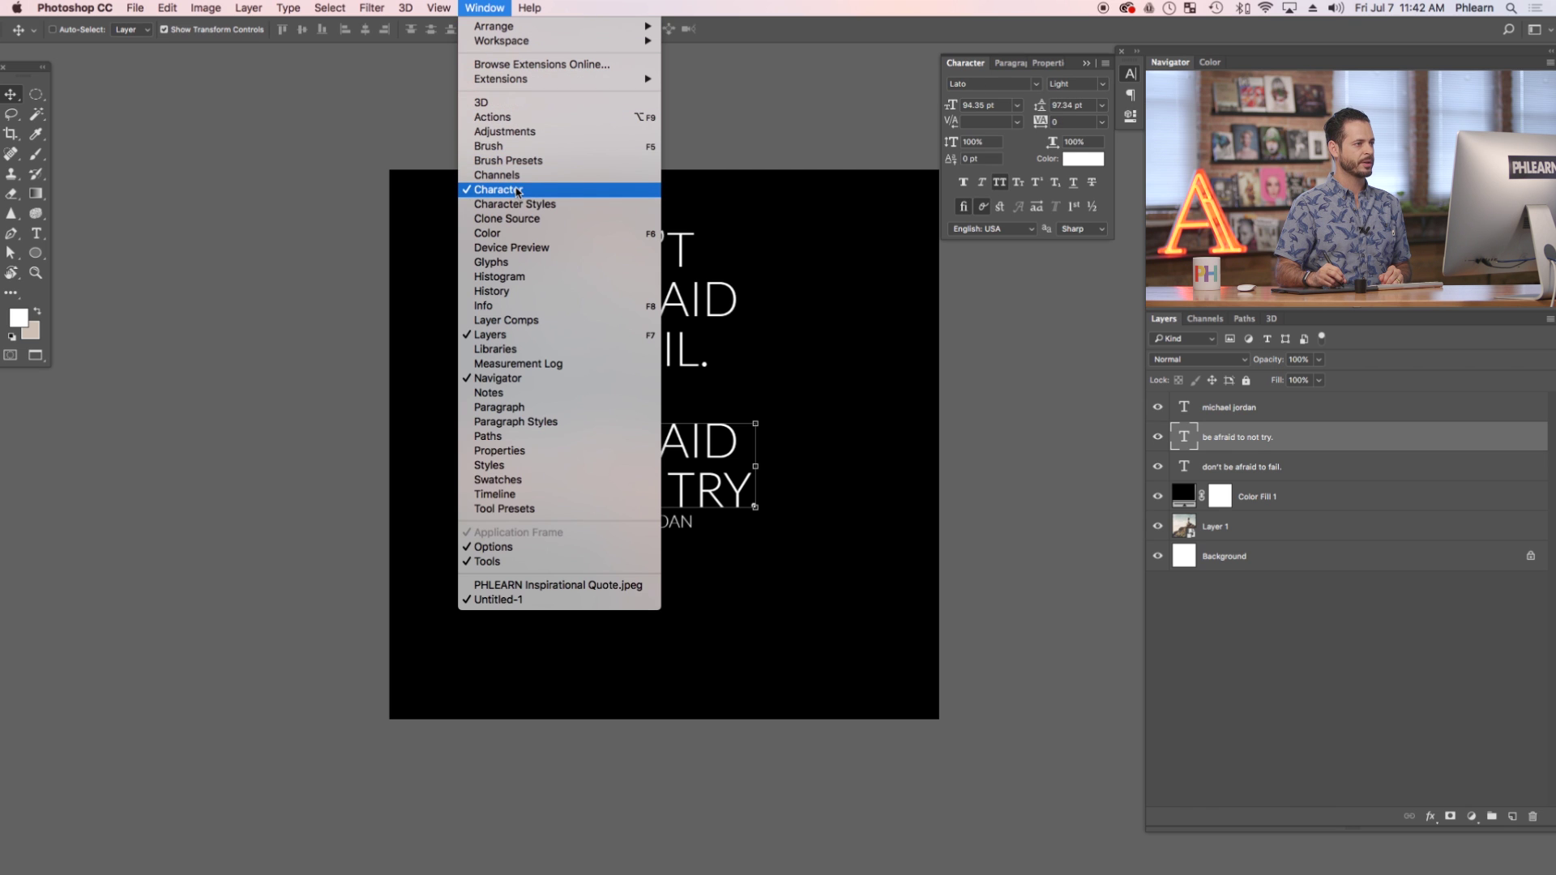
{"action": "left_click", "coordinate": [950, 146]}
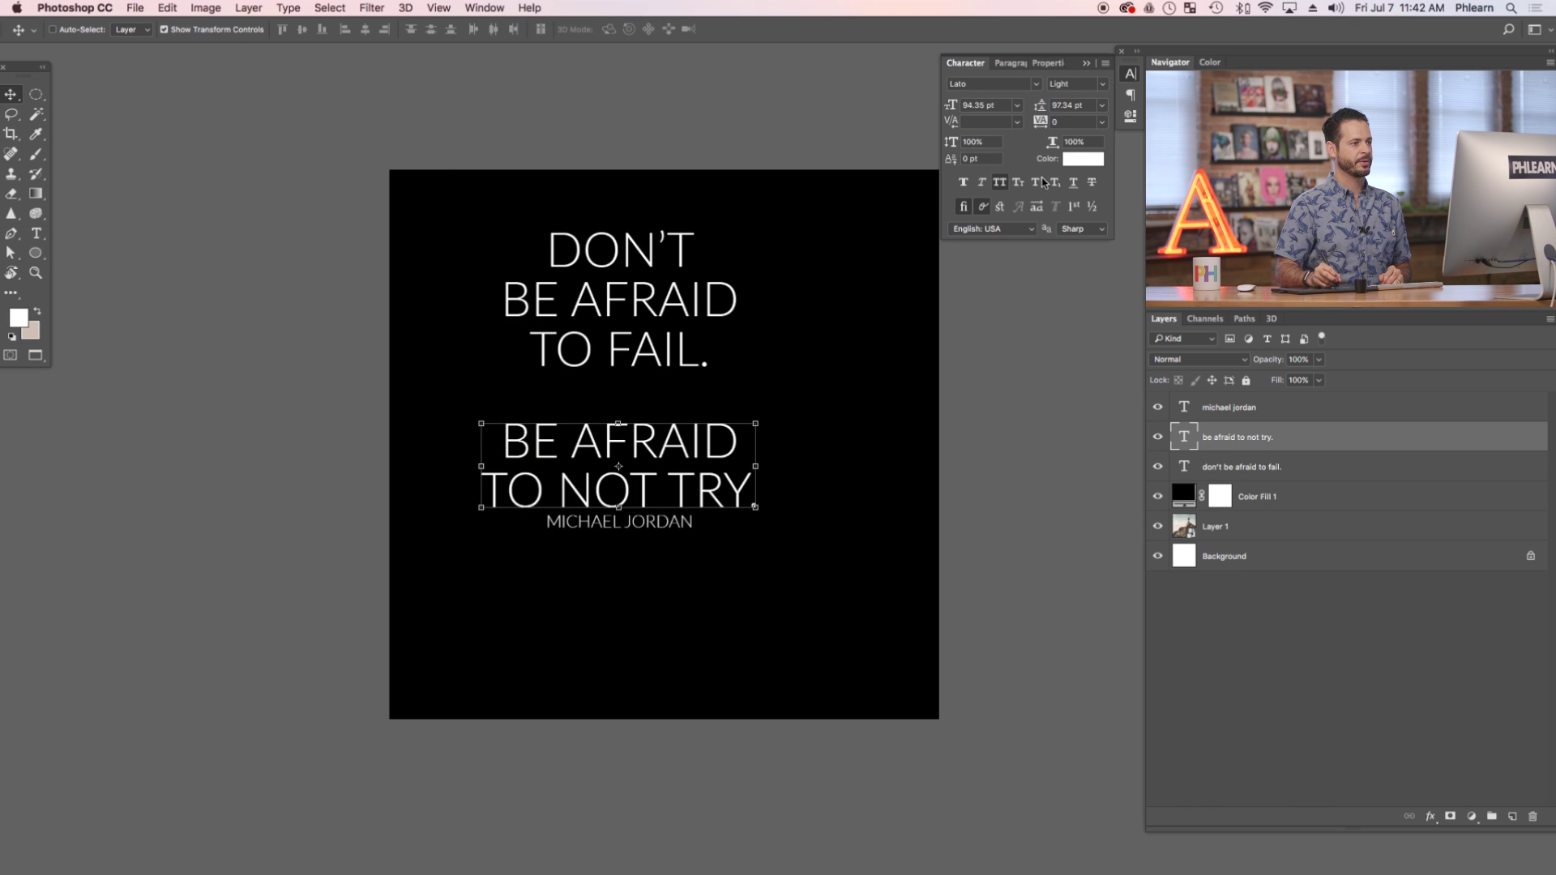
{"action": "left_click", "coordinate": [1103, 85]}
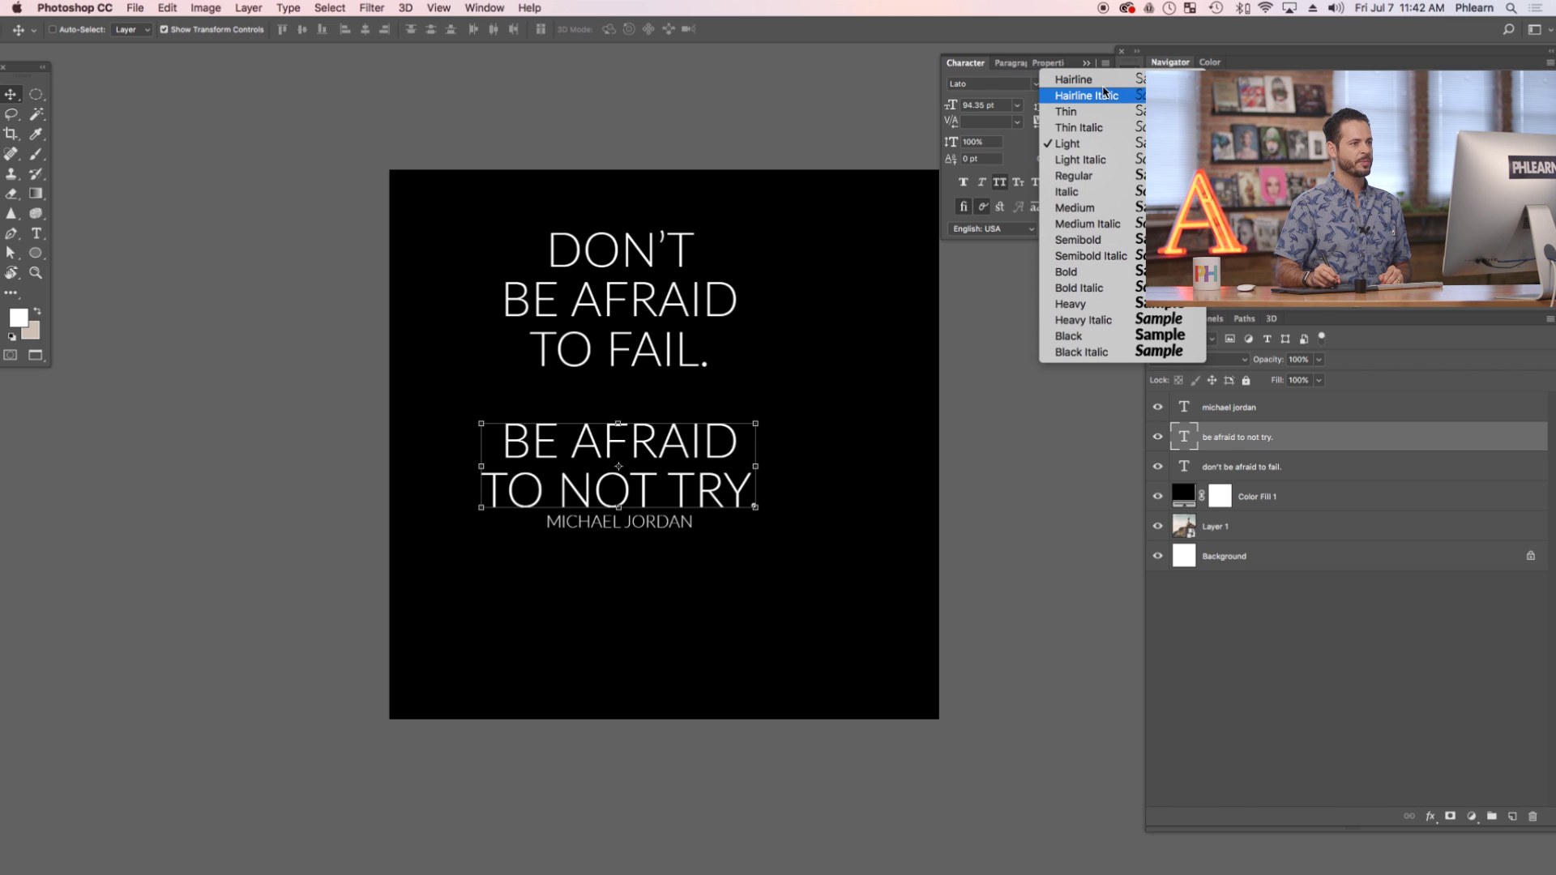
{"action": "left_click", "coordinate": [1104, 337]}
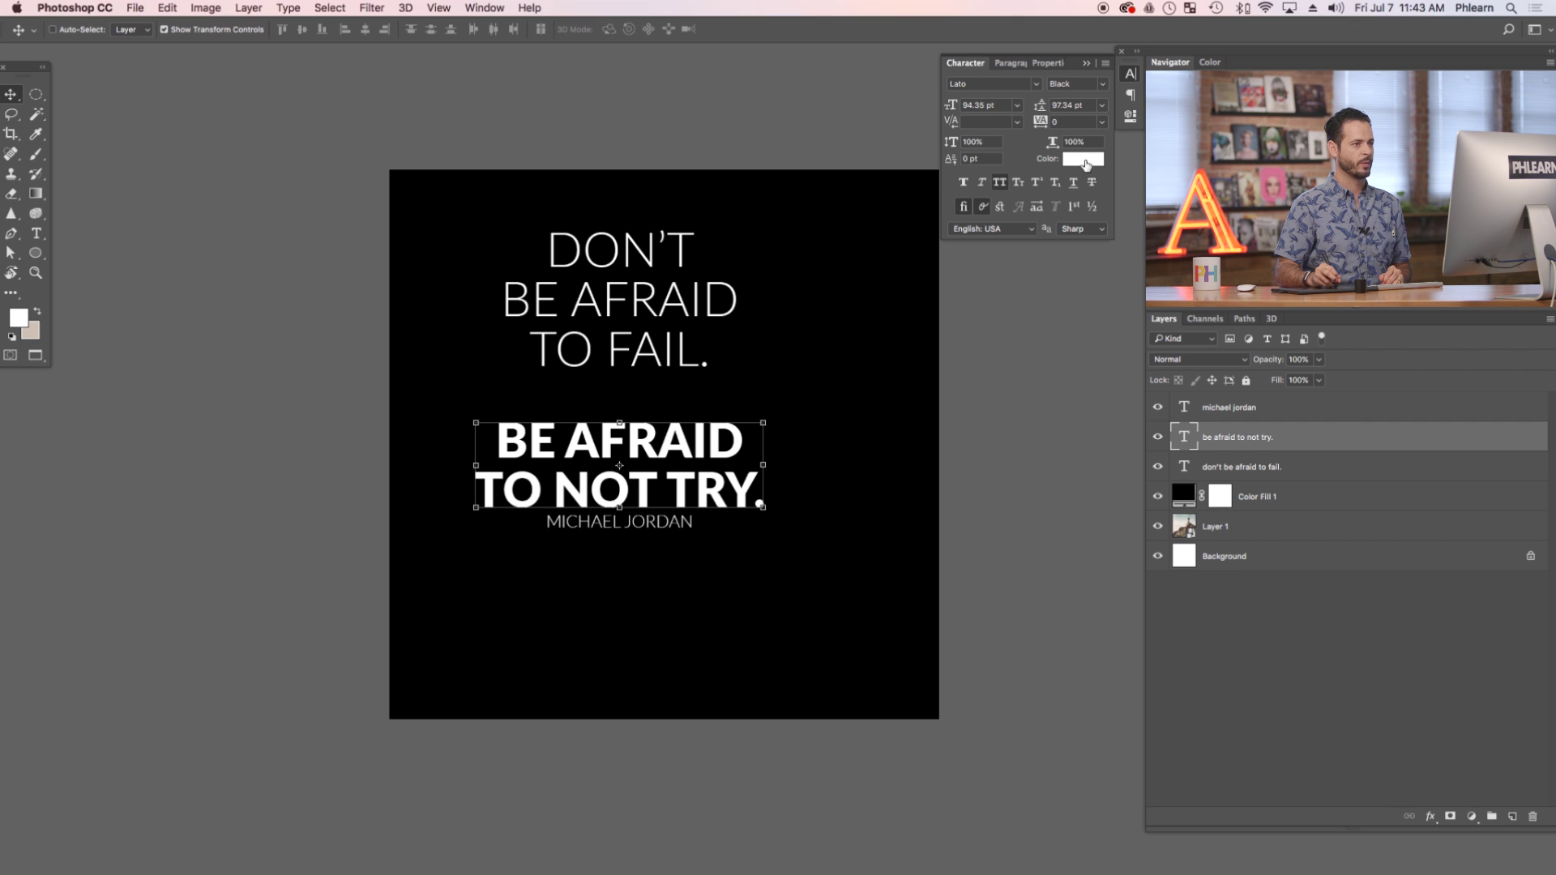
{"action": "left_click", "coordinate": [1104, 84]}
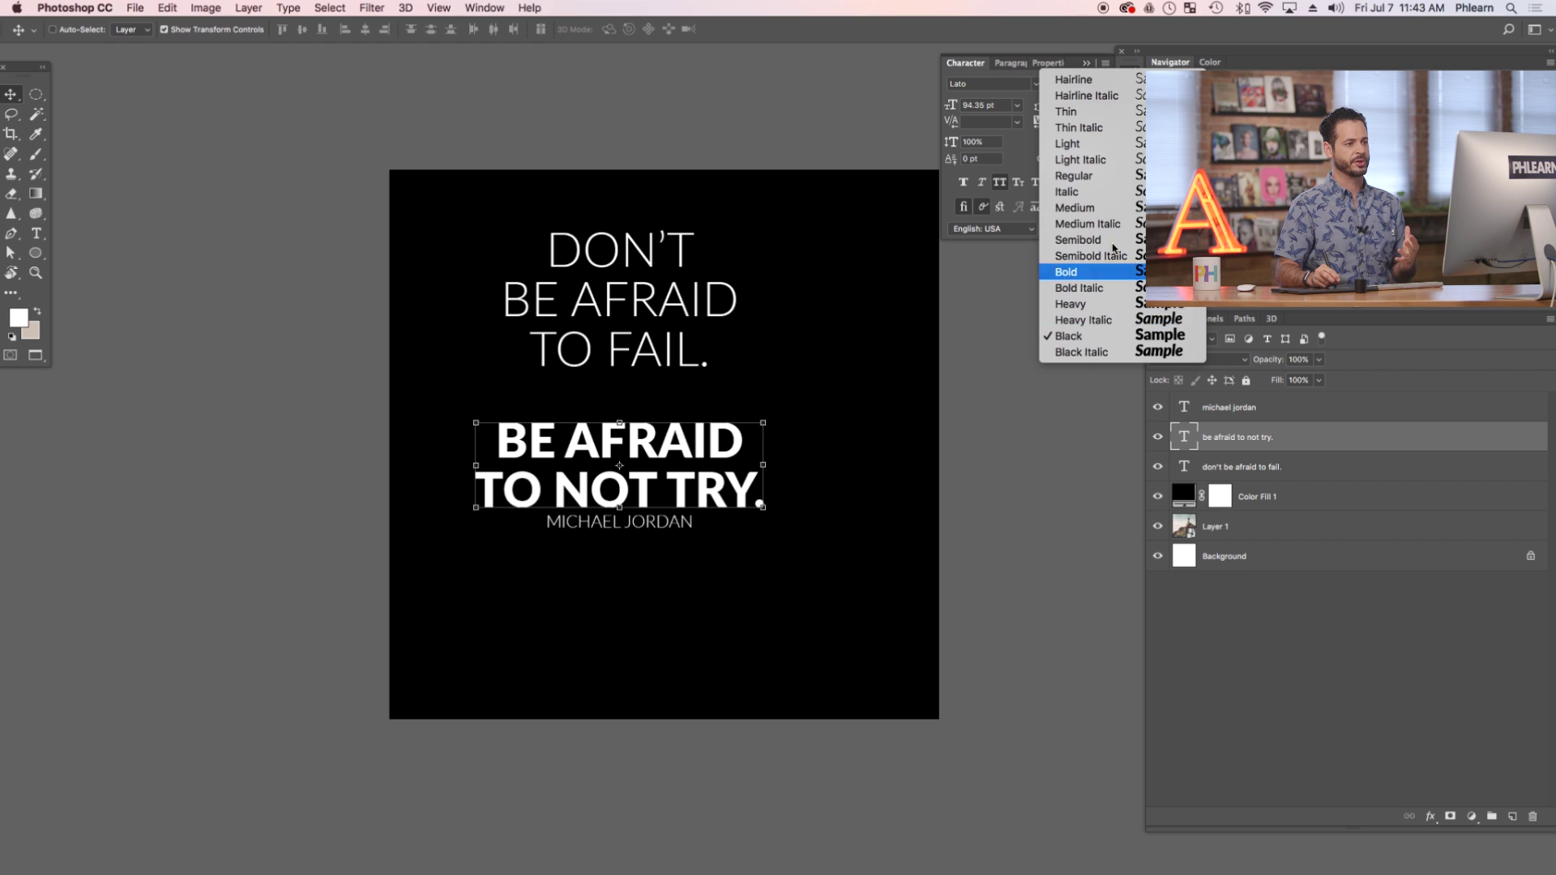
{"action": "key", "text": "Escape"}
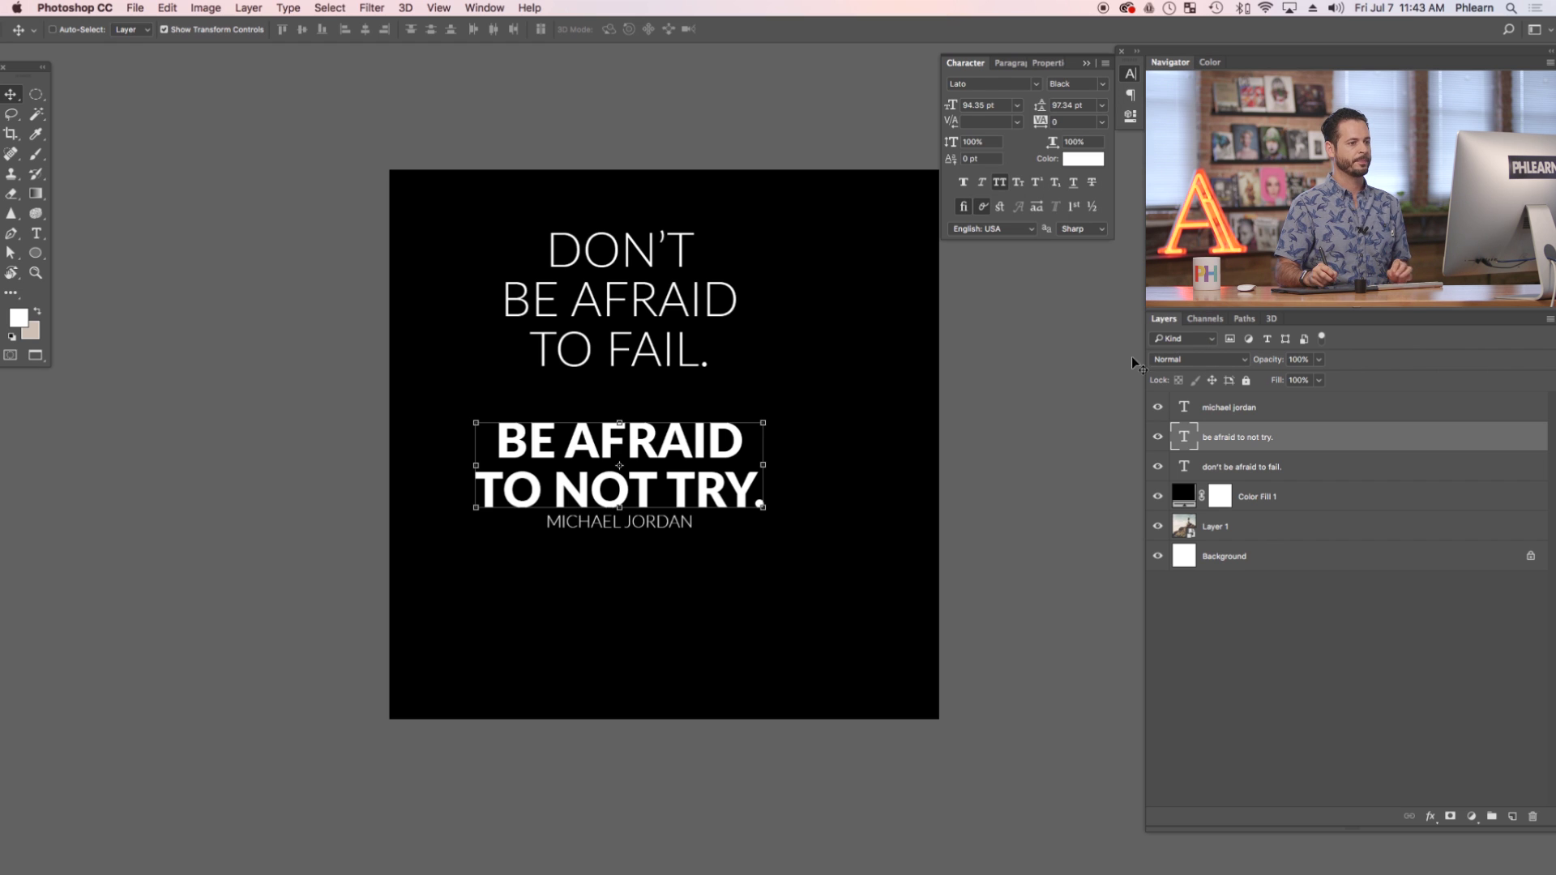
Nudge the "MICHAEL JORDAN" text slightly down, away from the bold line above it.
{"action": "left_click", "coordinate": [1259, 409]}
{"action": "key", "text": "Down"}
{"action": "key", "text": "Down"}
{"action": "key", "text": "Down"}
{"action": "key", "text": "Down"}
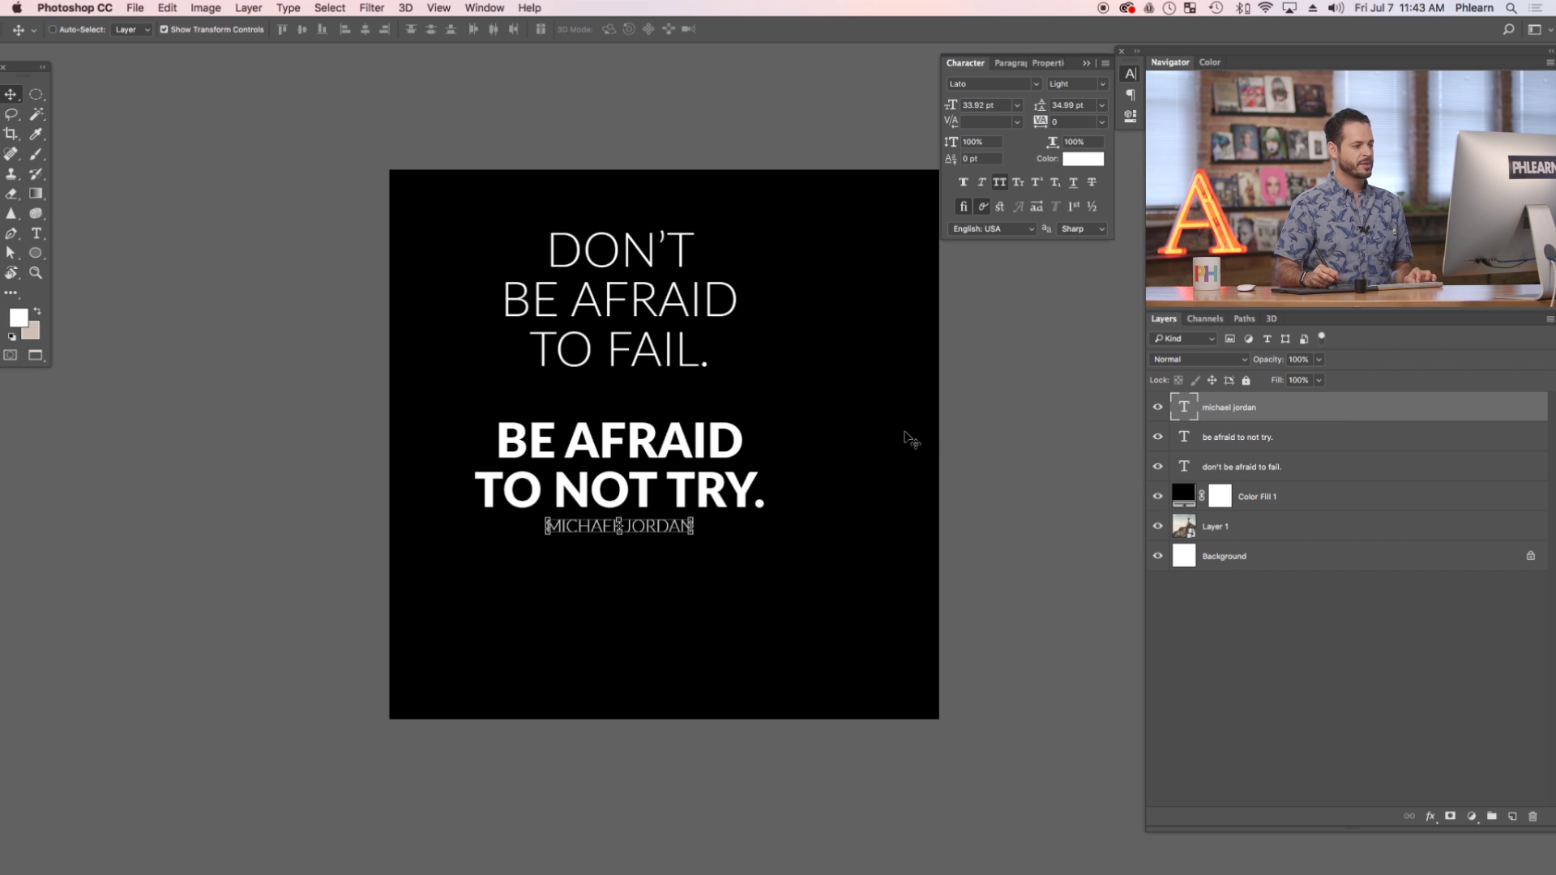
Centre all three text layers horizontally on the canvas by aligning them to a full-canvas selection, and clear the selection.
{"action": "key", "text": "super+a"}
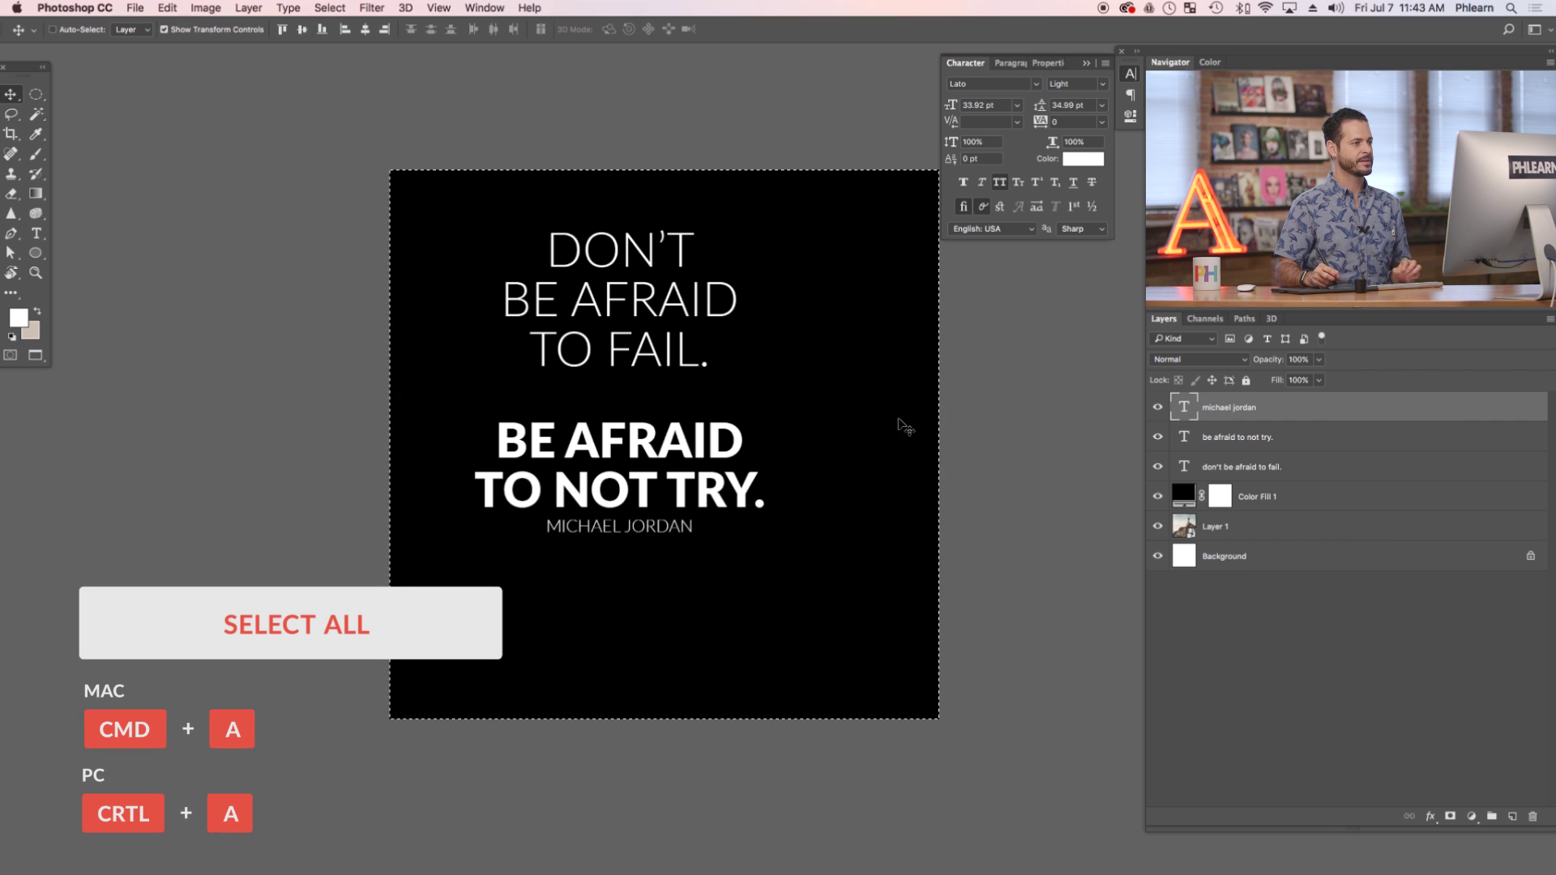
{"action": "left_click", "coordinate": [330, 8]}
{"action": "left_click", "coordinate": [354, 33]}
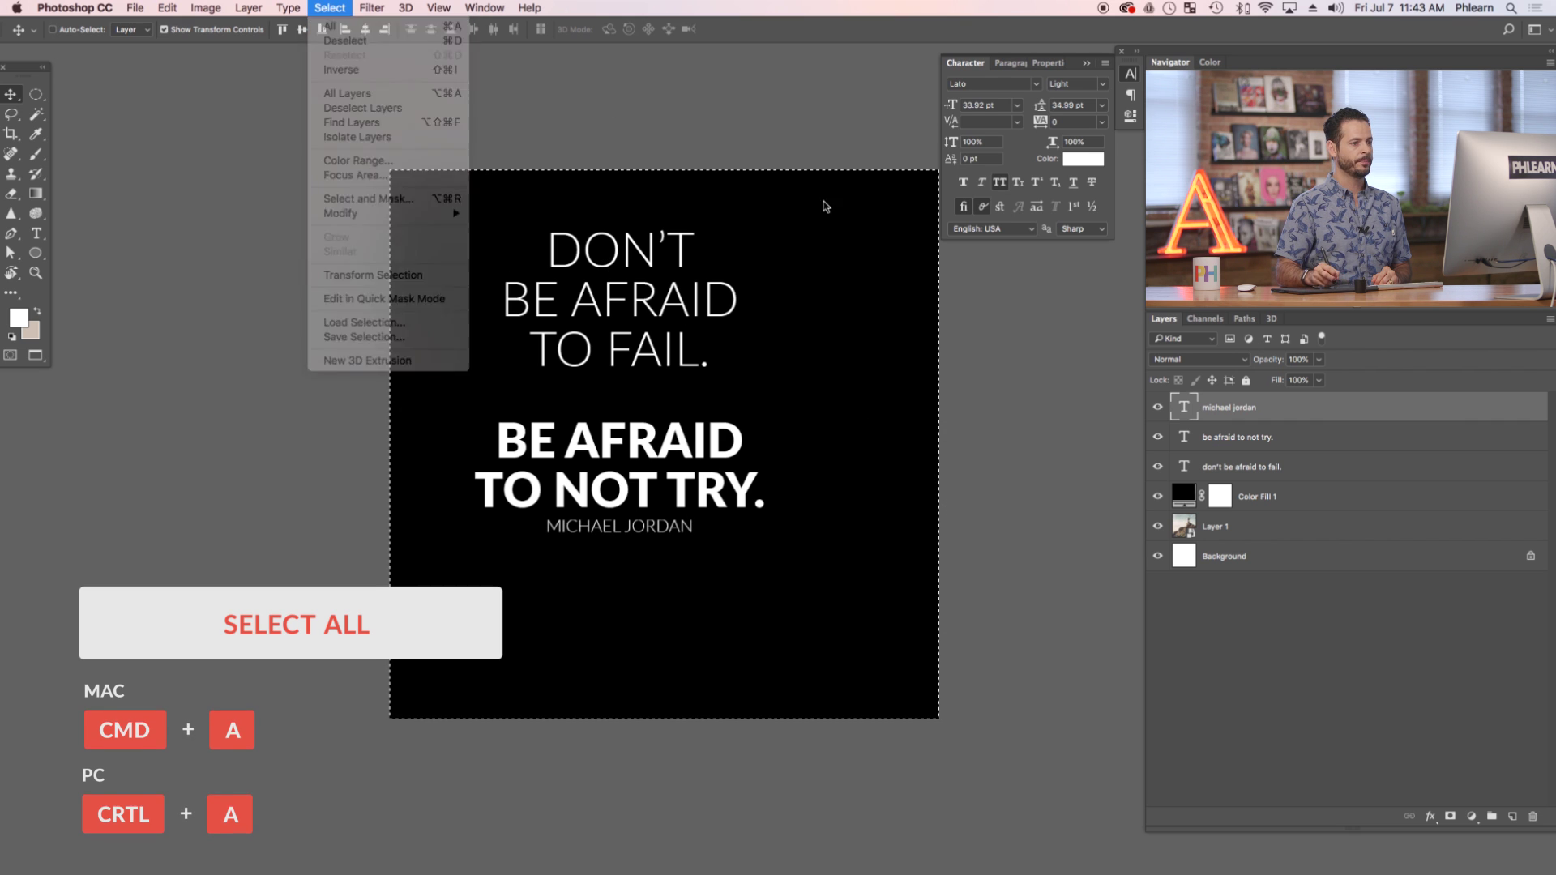
{"action": "left_click", "coordinate": [1315, 467], "text": "shift"}
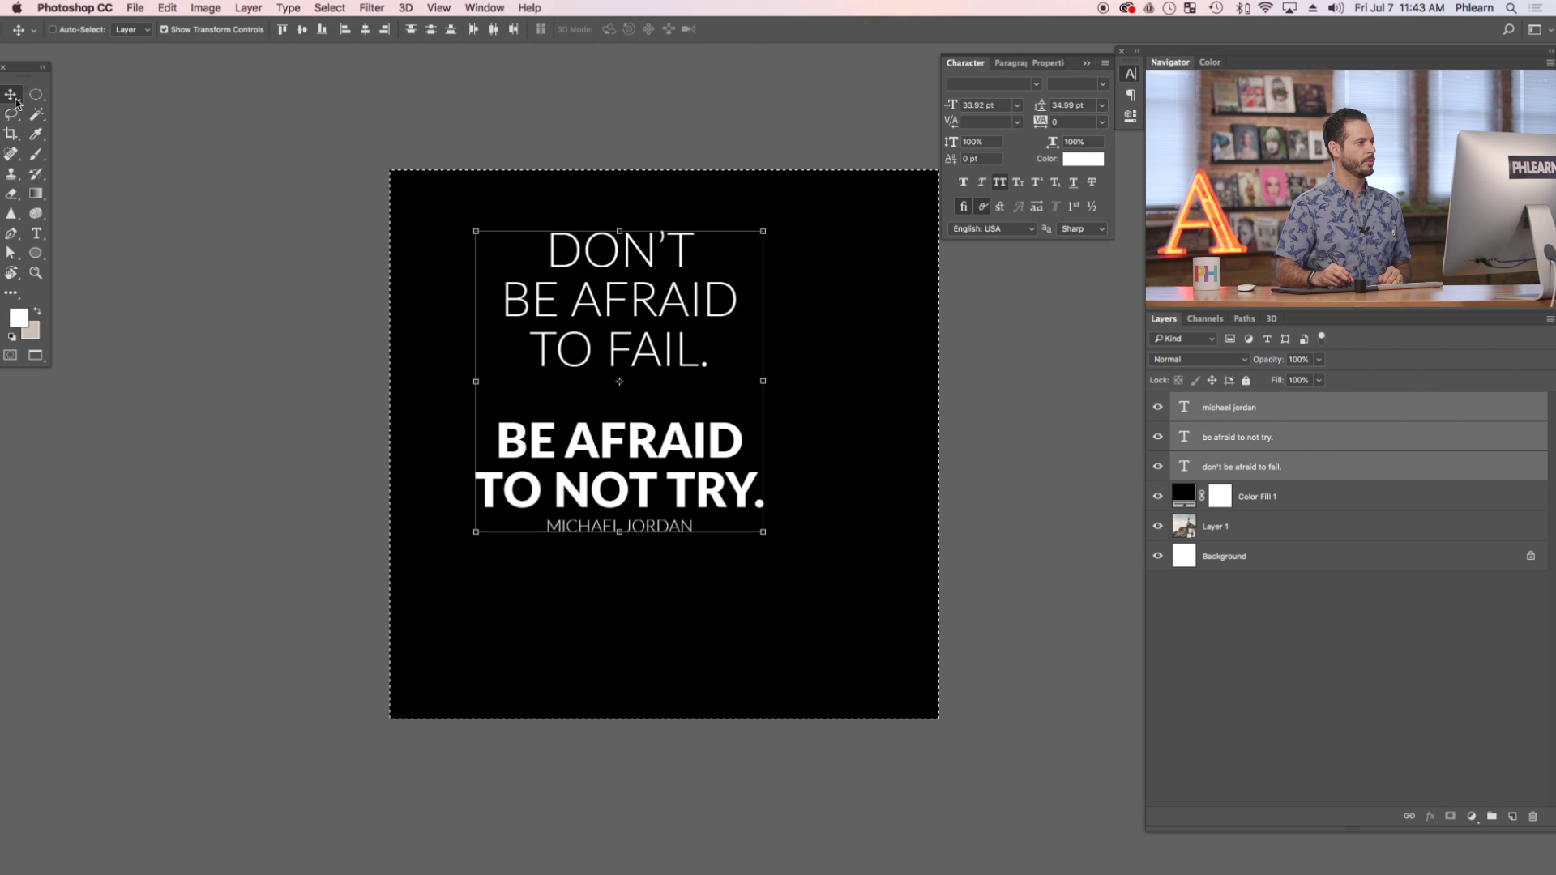
{"action": "left_click", "coordinate": [364, 32]}
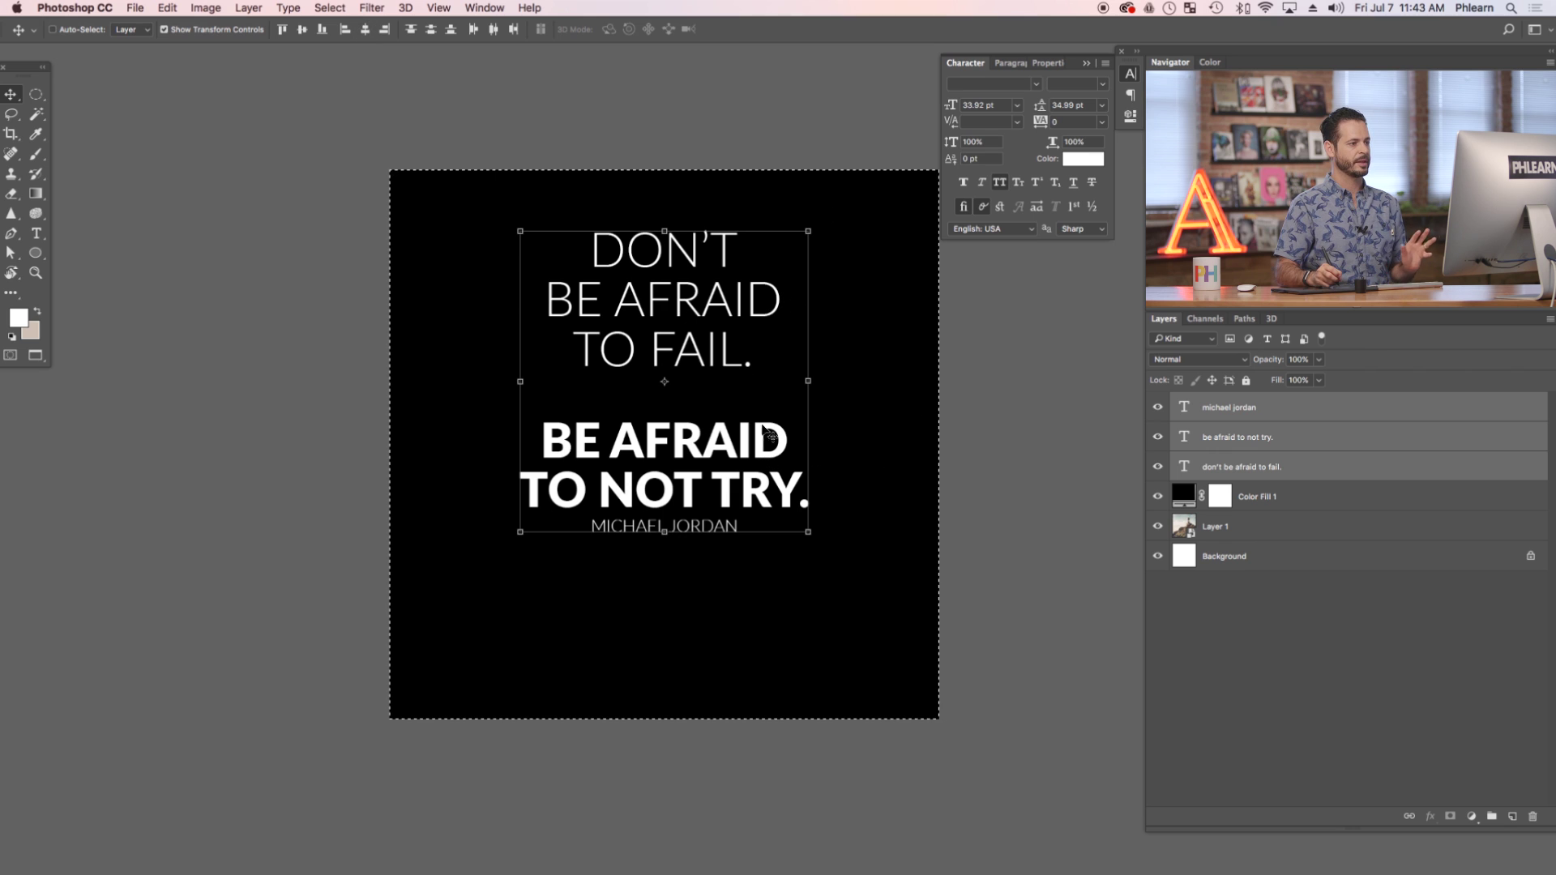
{"action": "key", "text": "super+d"}
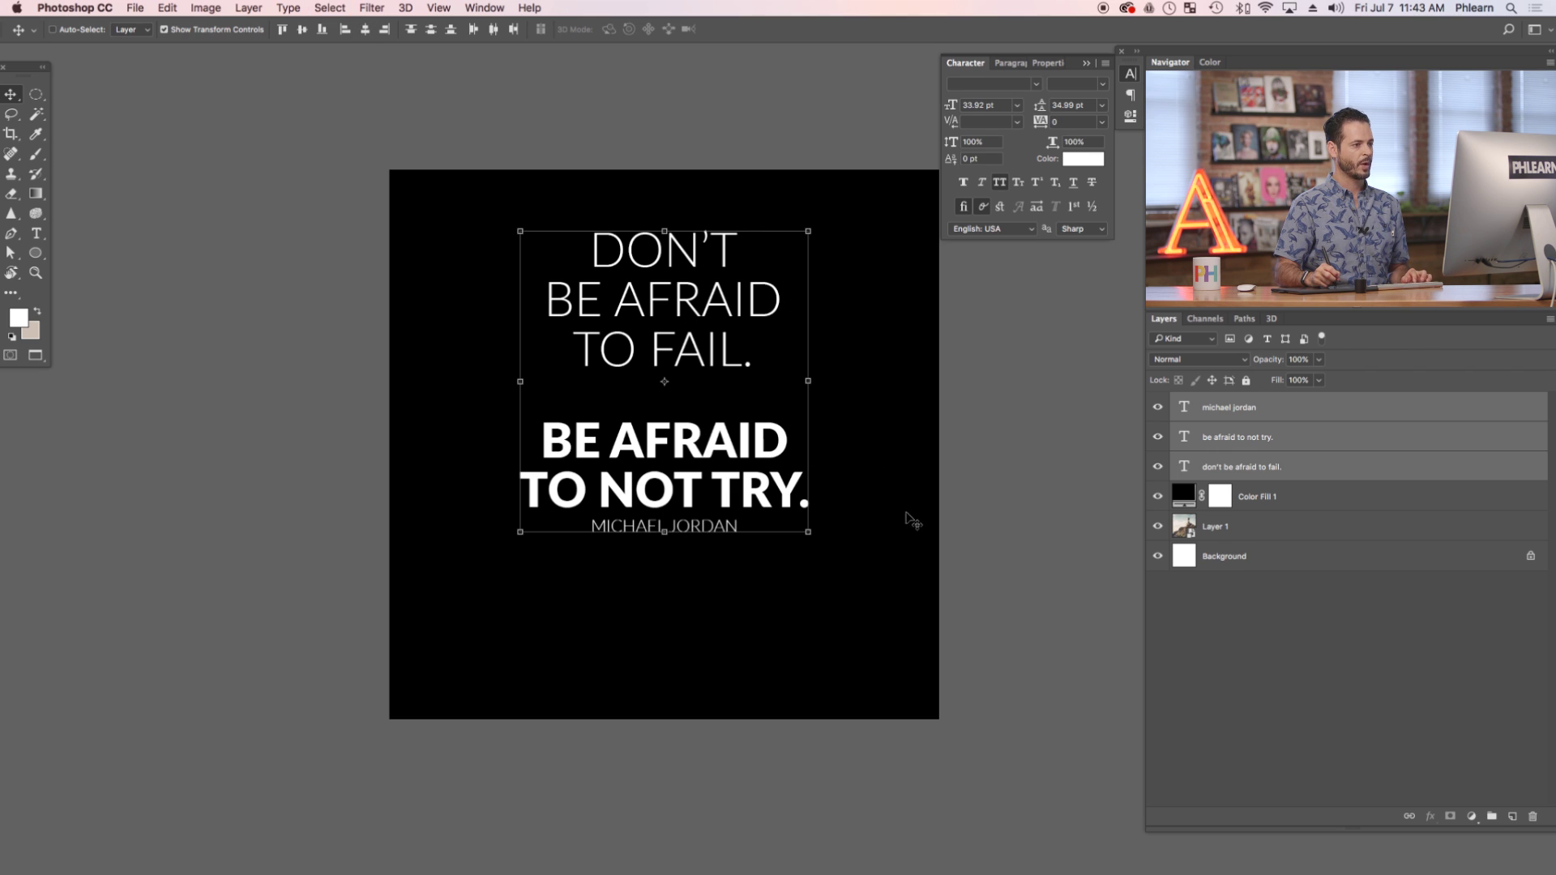
Reorder the text layers in reading order: "don't be afraid to fail." first, "be afraid to not try." second, "michael jordan" third.
{"action": "left_click", "coordinate": [1292, 443]}
{"action": "left_click_drag", "start_coordinate": [1294, 462], "coordinate": [1293, 407]}
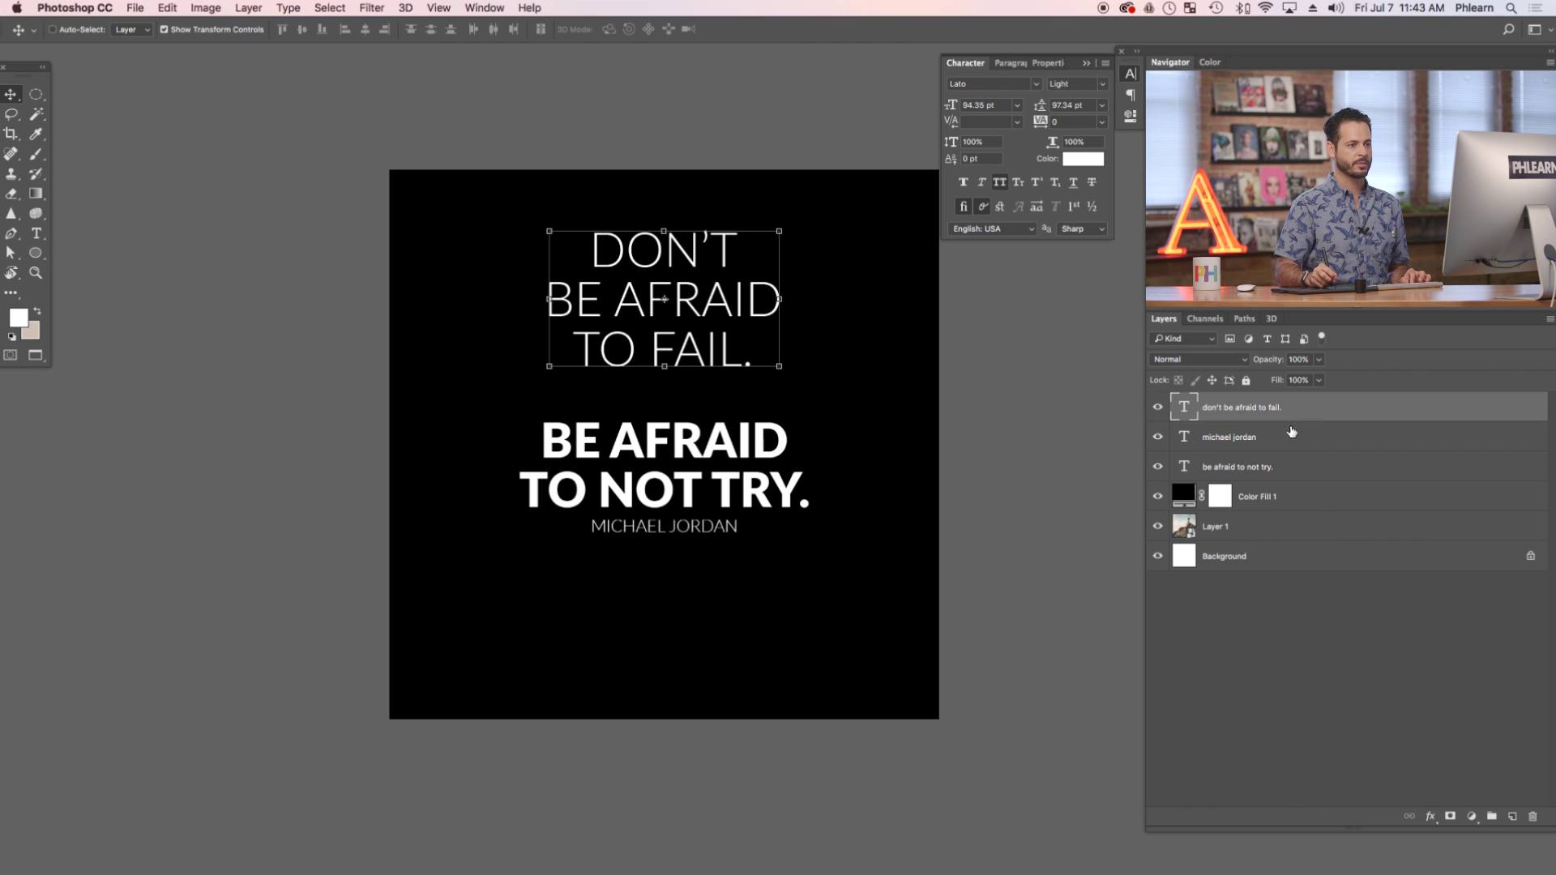
{"action": "left_click_drag", "start_coordinate": [1276, 469], "coordinate": [1264, 431]}
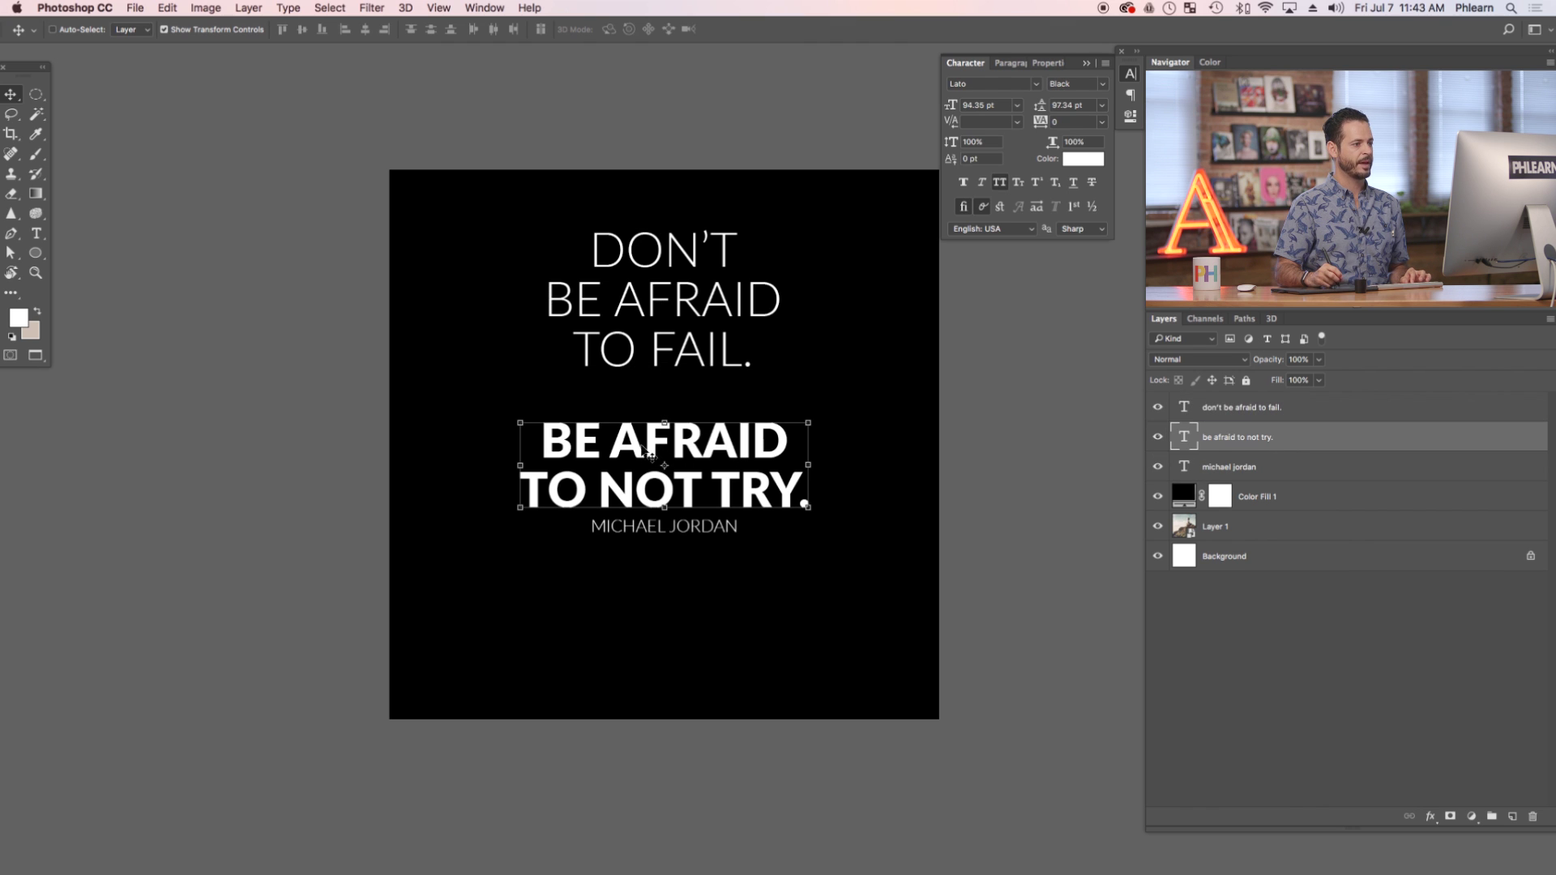
Move the "be afraid to not try." and "michael jordan" layers together straight down into the lower part of the canvas.
{"action": "left_click", "coordinate": [1280, 477], "text": "shift"}
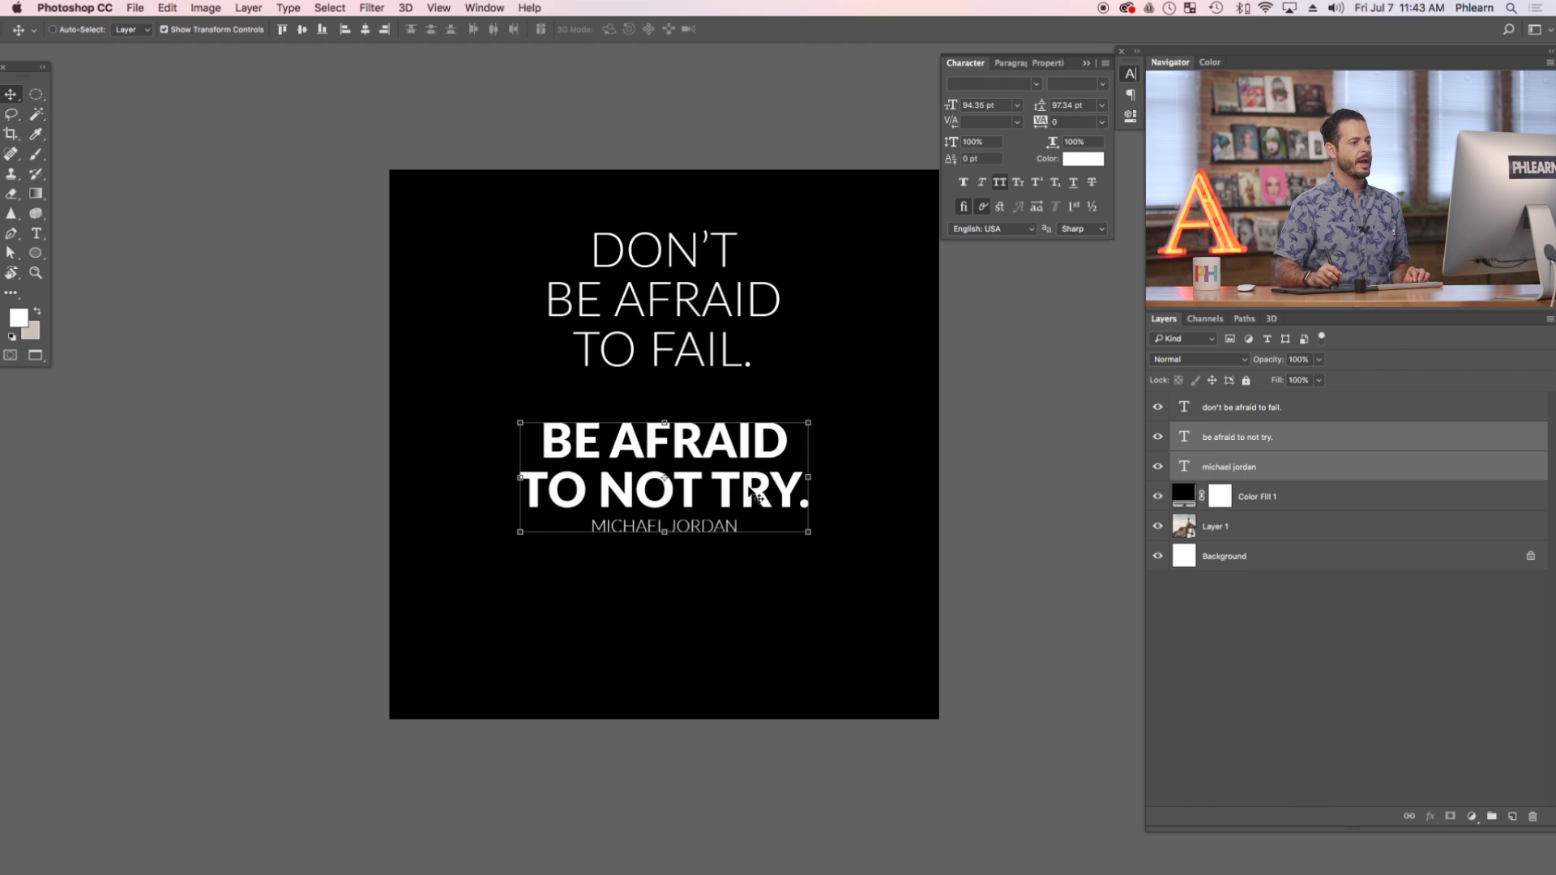
{"action": "left_click_drag", "start_coordinate": [744, 495], "coordinate": [826, 604]}
{"action": "key", "text": "super+z"}
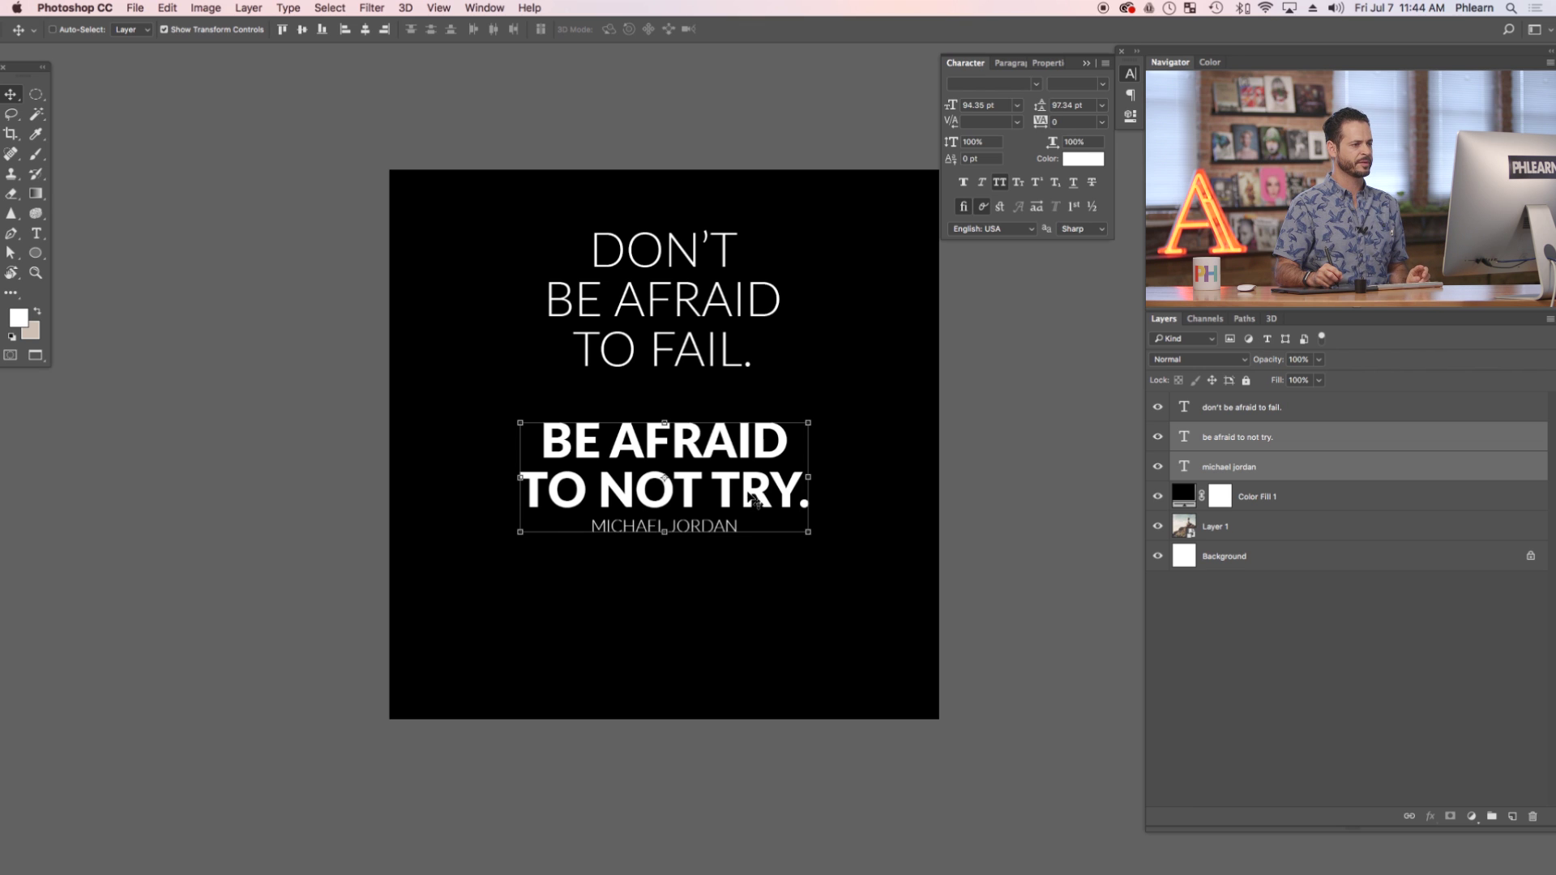
{"action": "left_click_drag", "start_coordinate": [746, 501], "coordinate": [761, 607]}
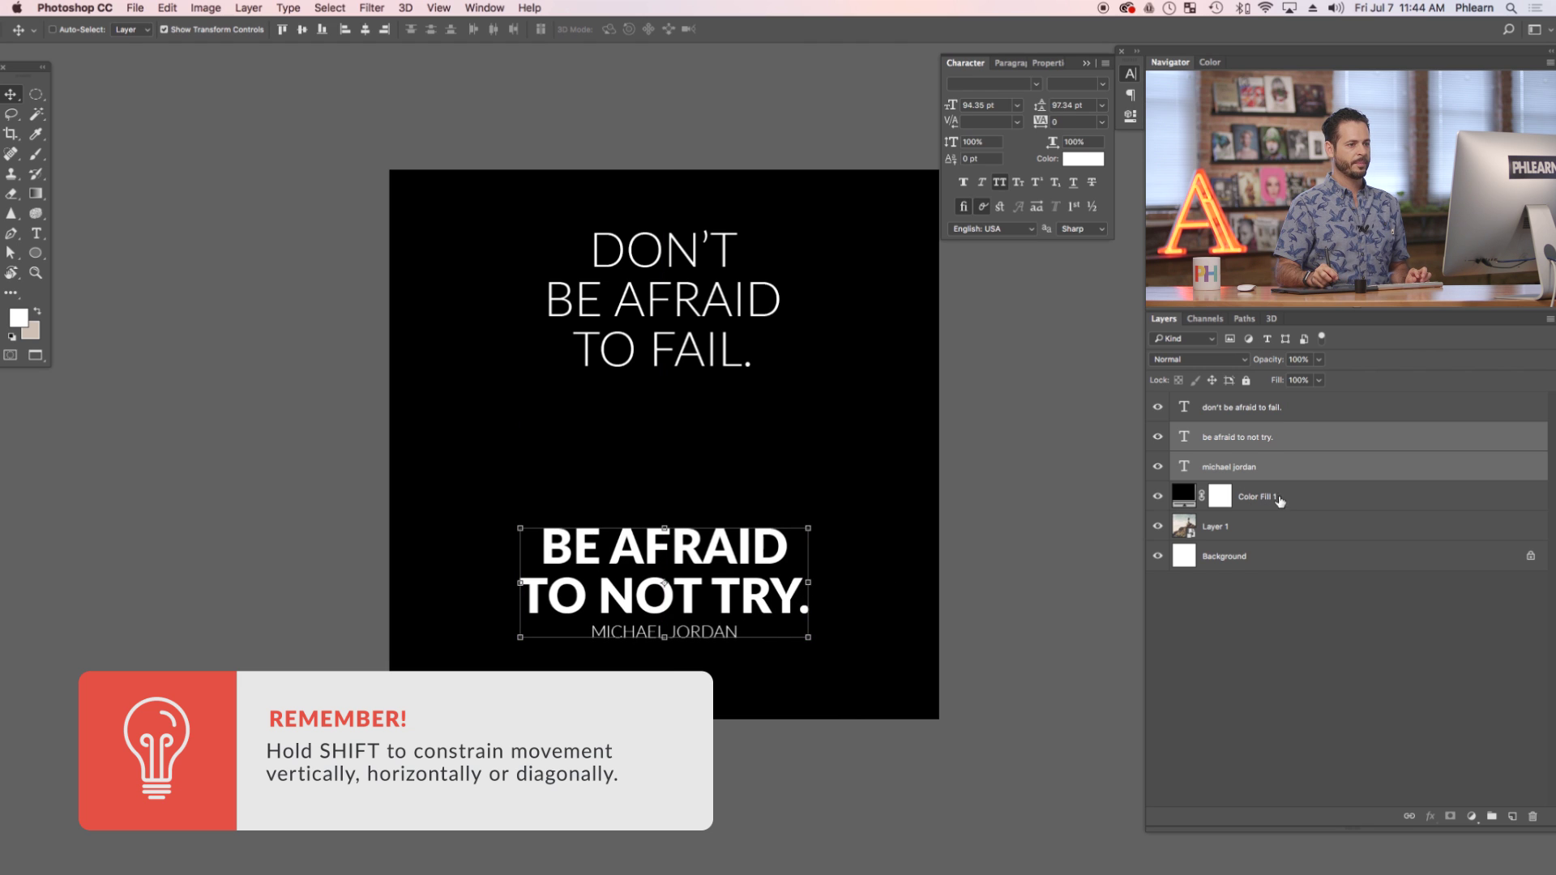
Move the "don't be afraid to fail." text slightly down and nudge the "MICHAEL JORDAN" attribution a little lower.
{"action": "left_click", "coordinate": [1281, 416]}
{"action": "left_click_drag", "start_coordinate": [708, 323], "coordinate": [705, 344]}
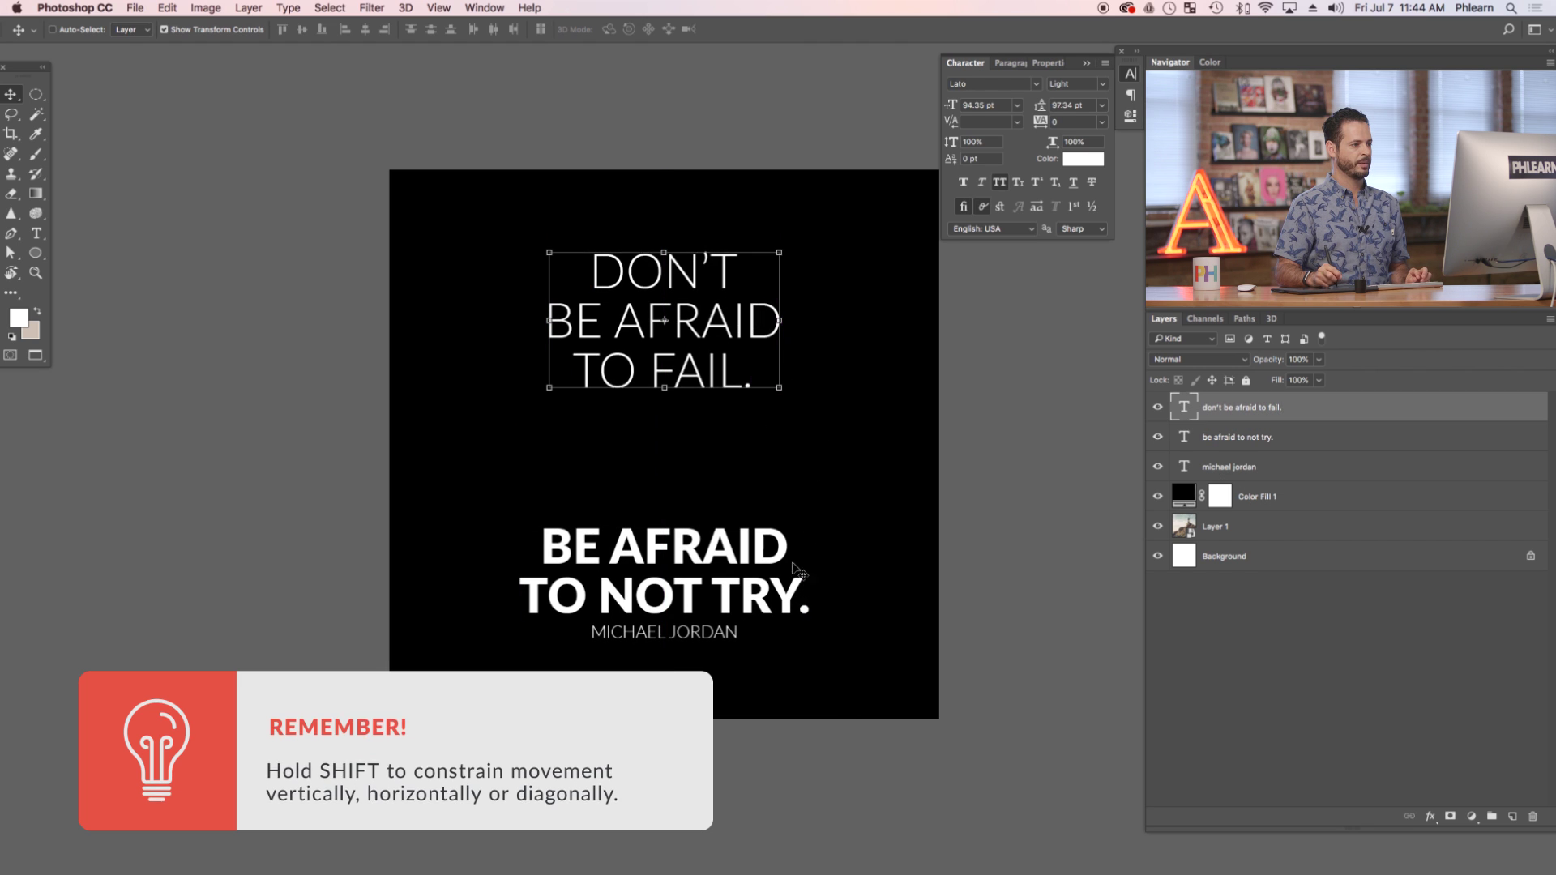
{"action": "left_click", "coordinate": [1272, 470]}
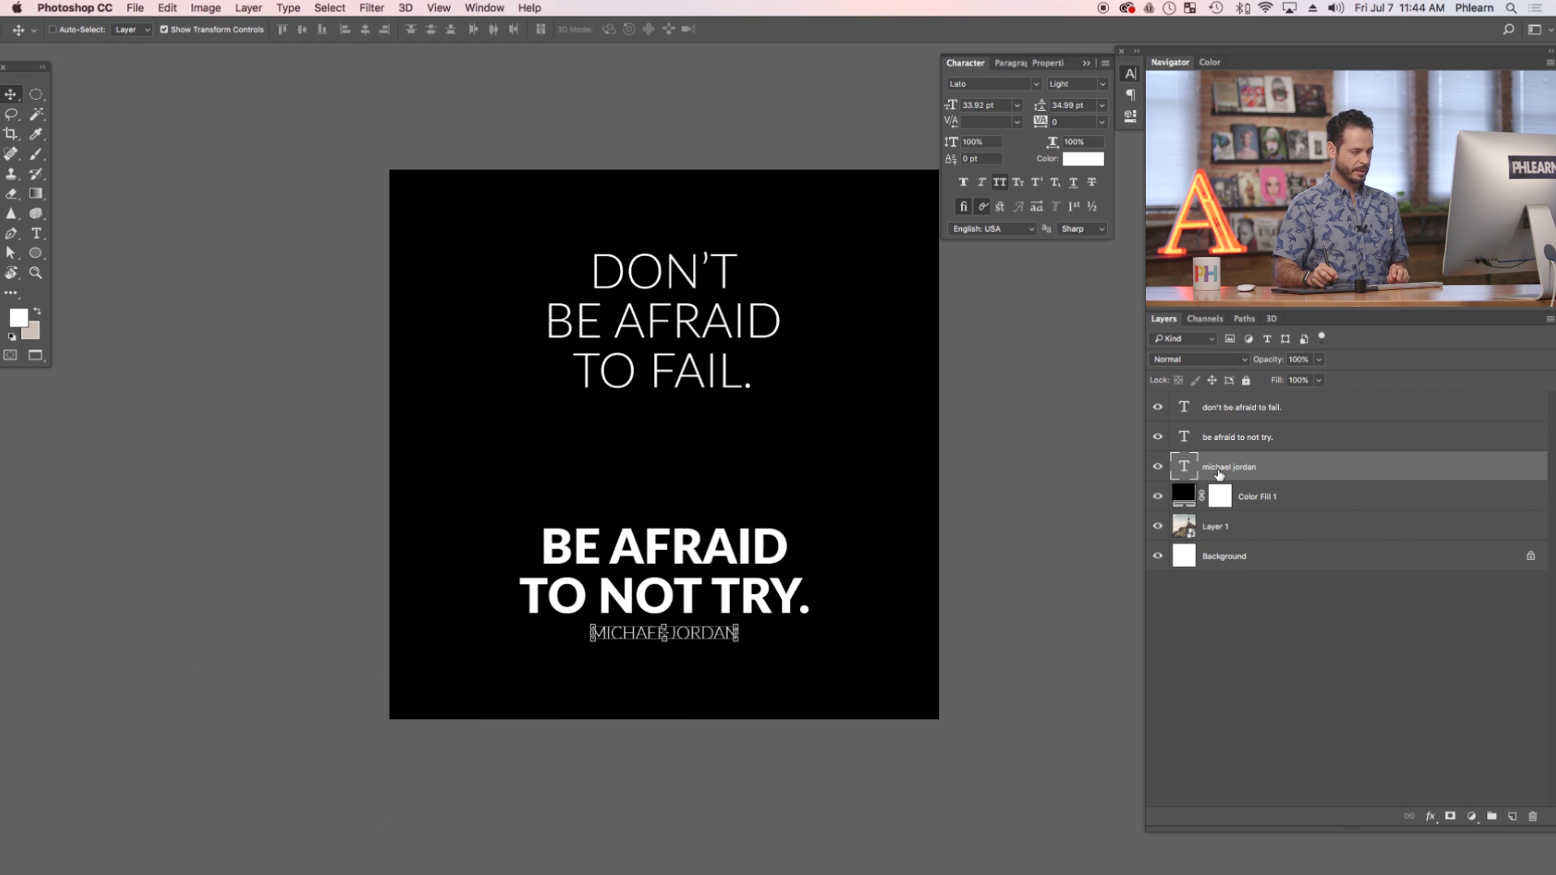
{"action": "key", "text": "b"}
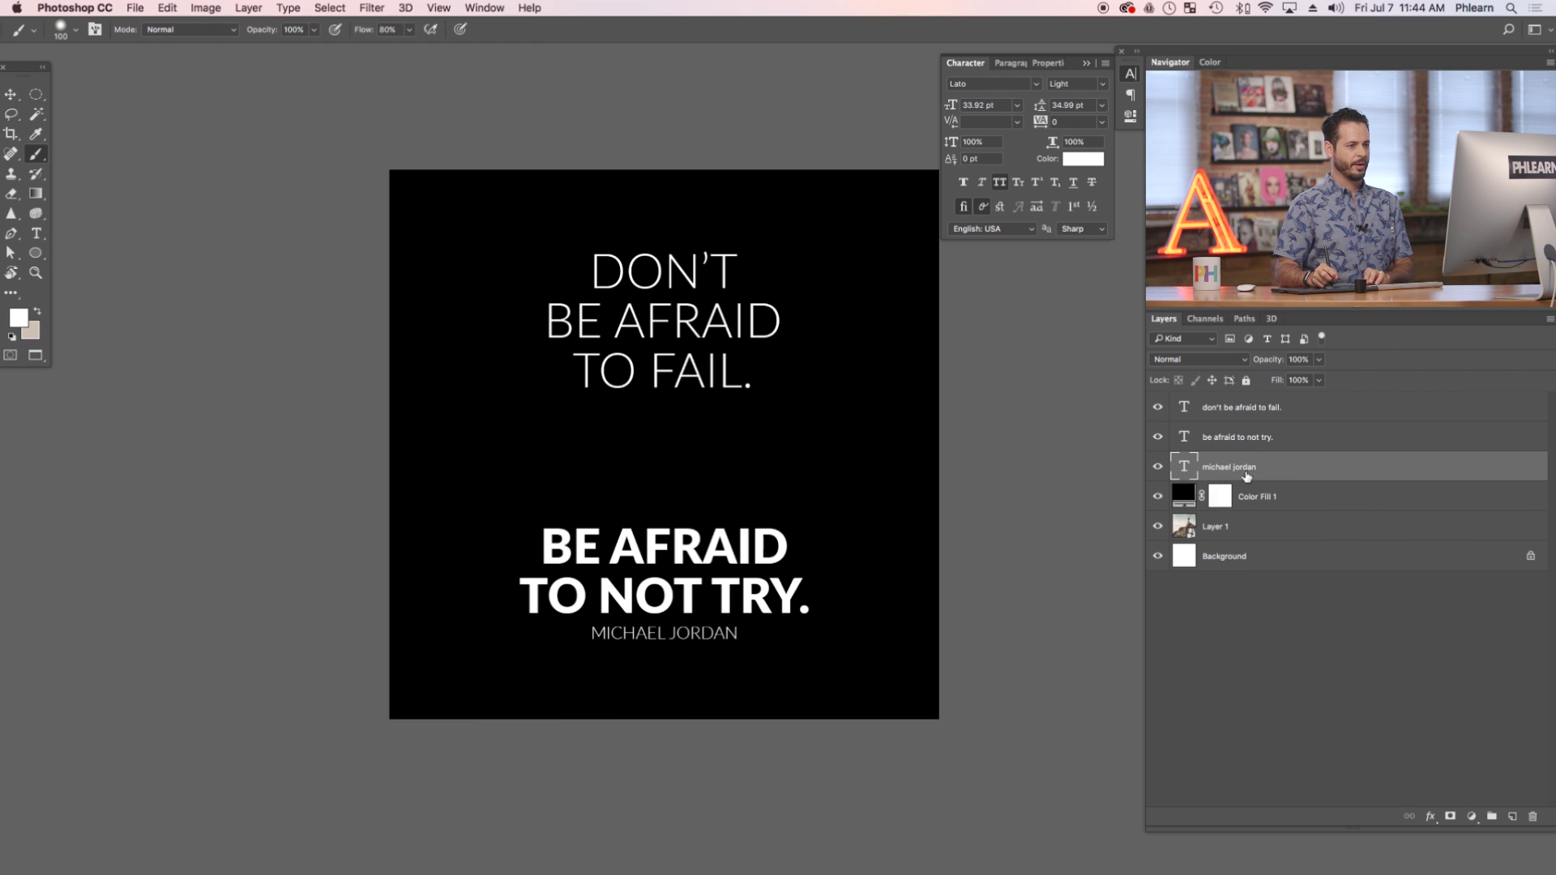
{"action": "key", "text": "v"}
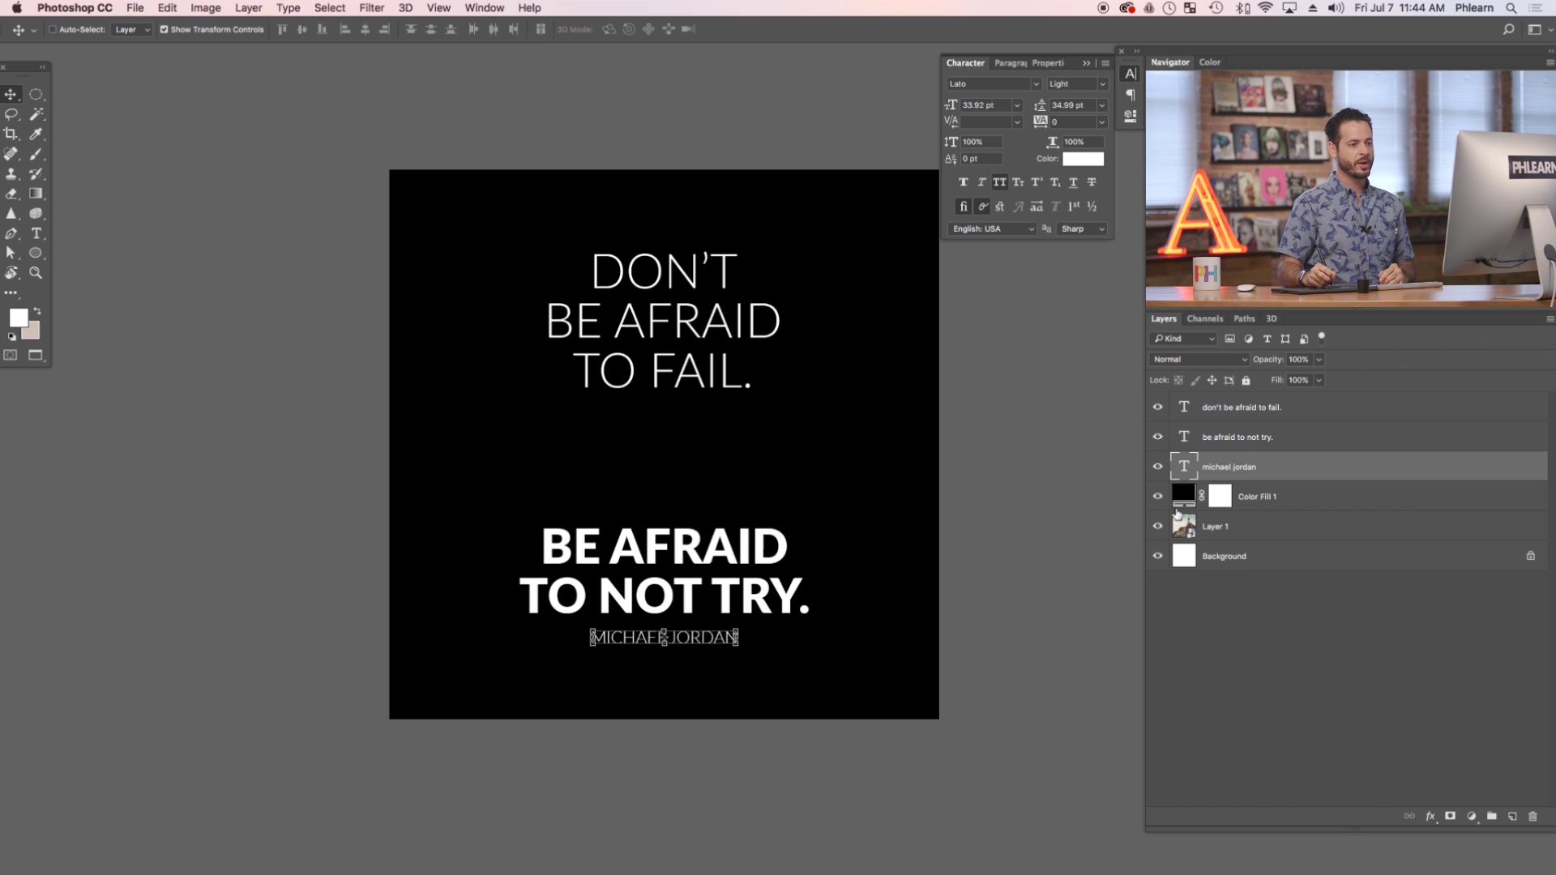
Try the Color Fill 1 layer at 40% opacity, compare with the fill hidden, and settle on 20% opacity.
{"action": "left_click", "coordinate": [1294, 502]}
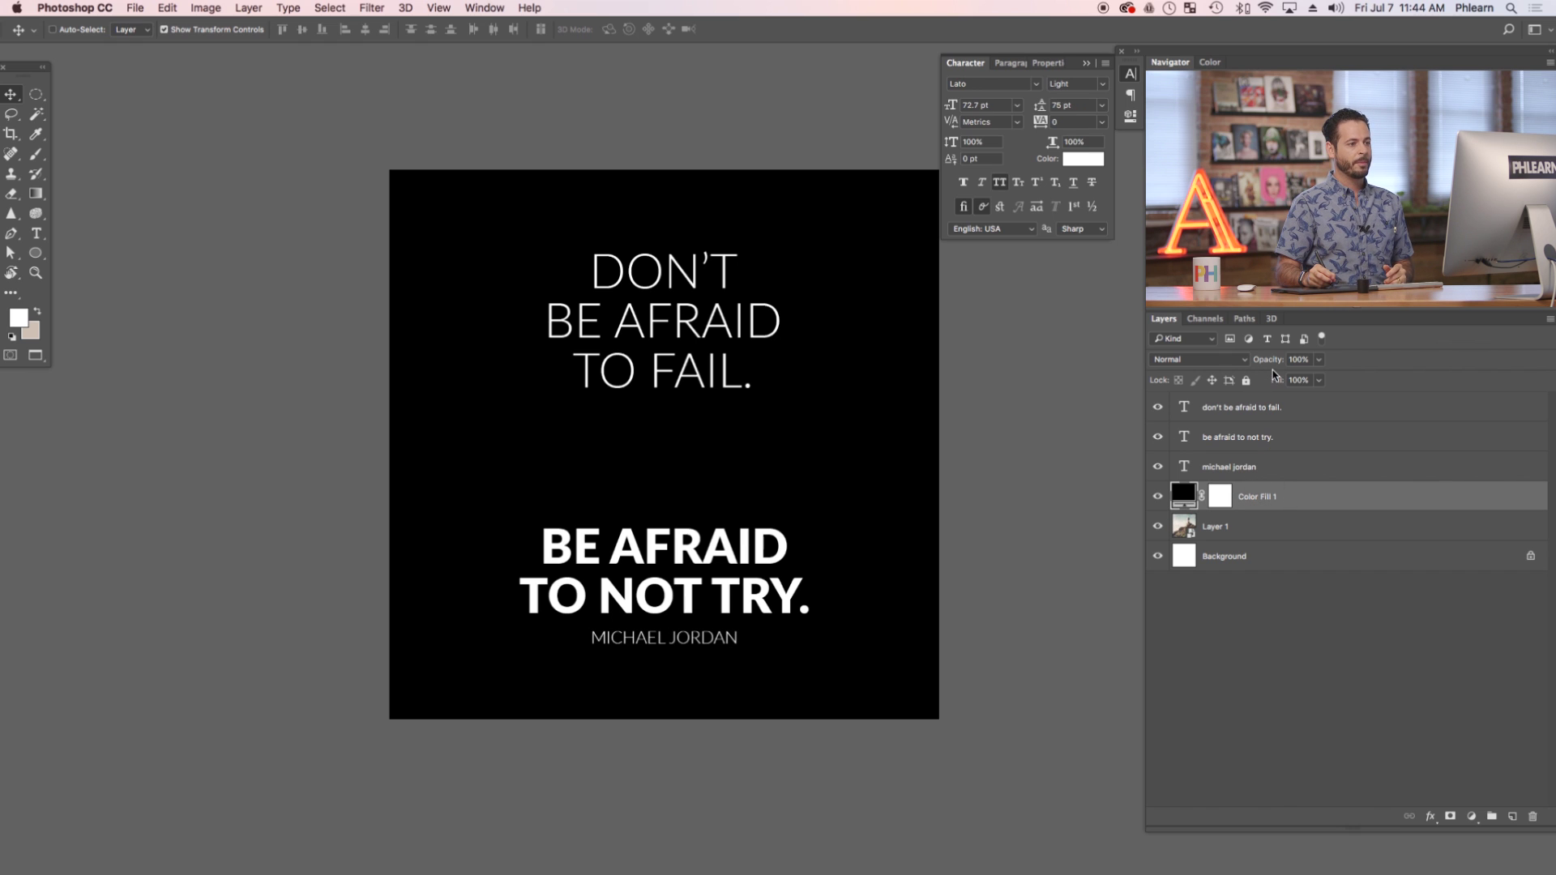
{"action": "mouse_move", "coordinate": [1267, 366]}
{"action": "left_mouse_down"}
{"action": "mouse_move", "coordinate": [1239, 365]}
{"action": "mouse_move", "coordinate": [1262, 366]}
{"action": "left_mouse_up"}
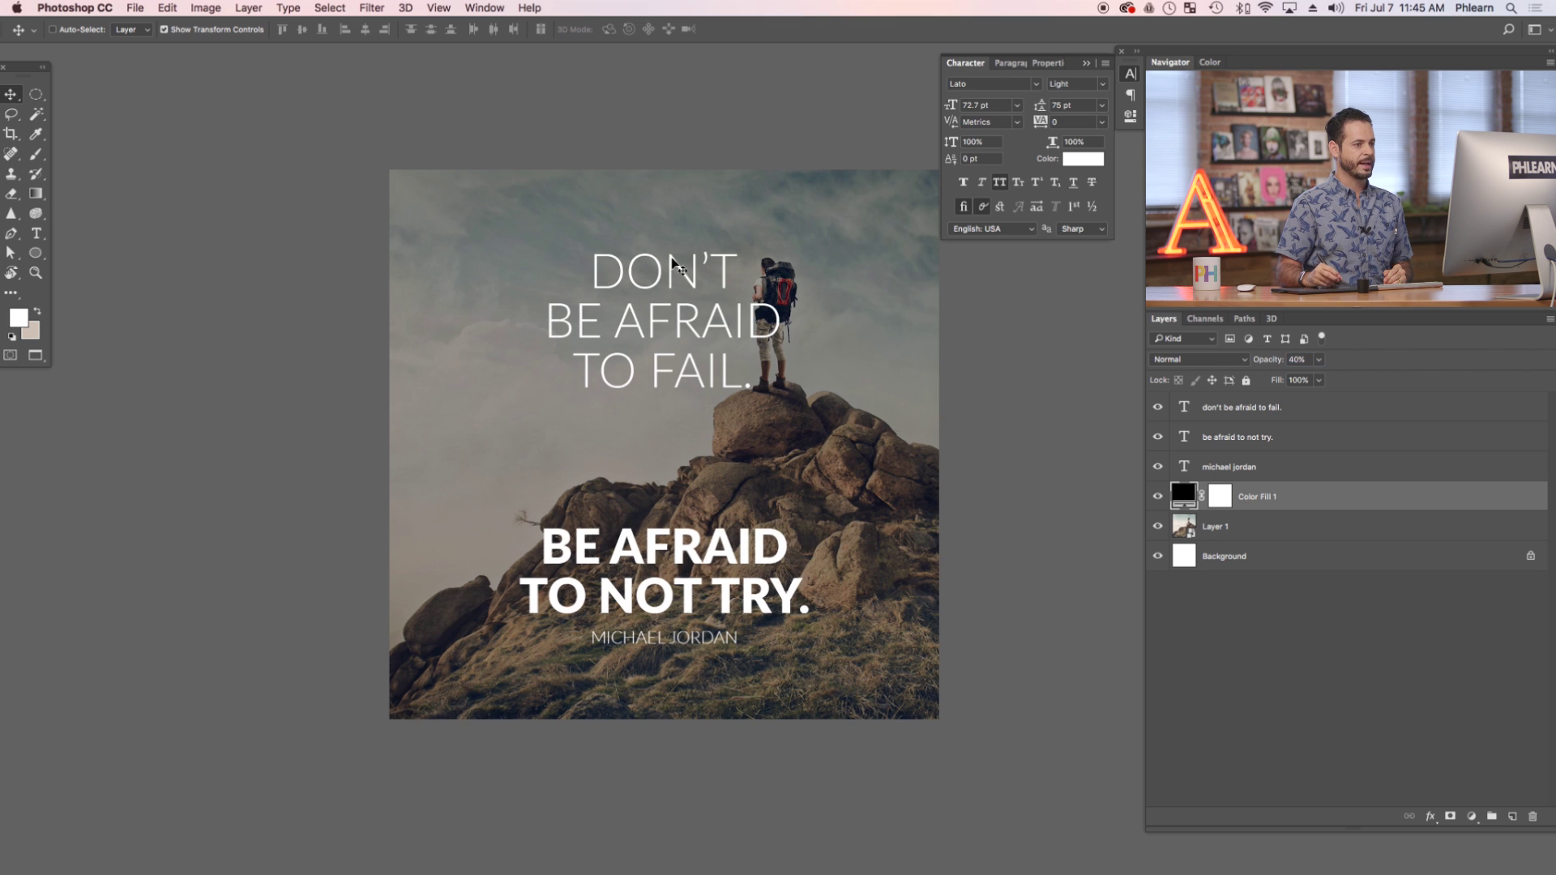
{"action": "left_click", "coordinate": [1157, 498]}
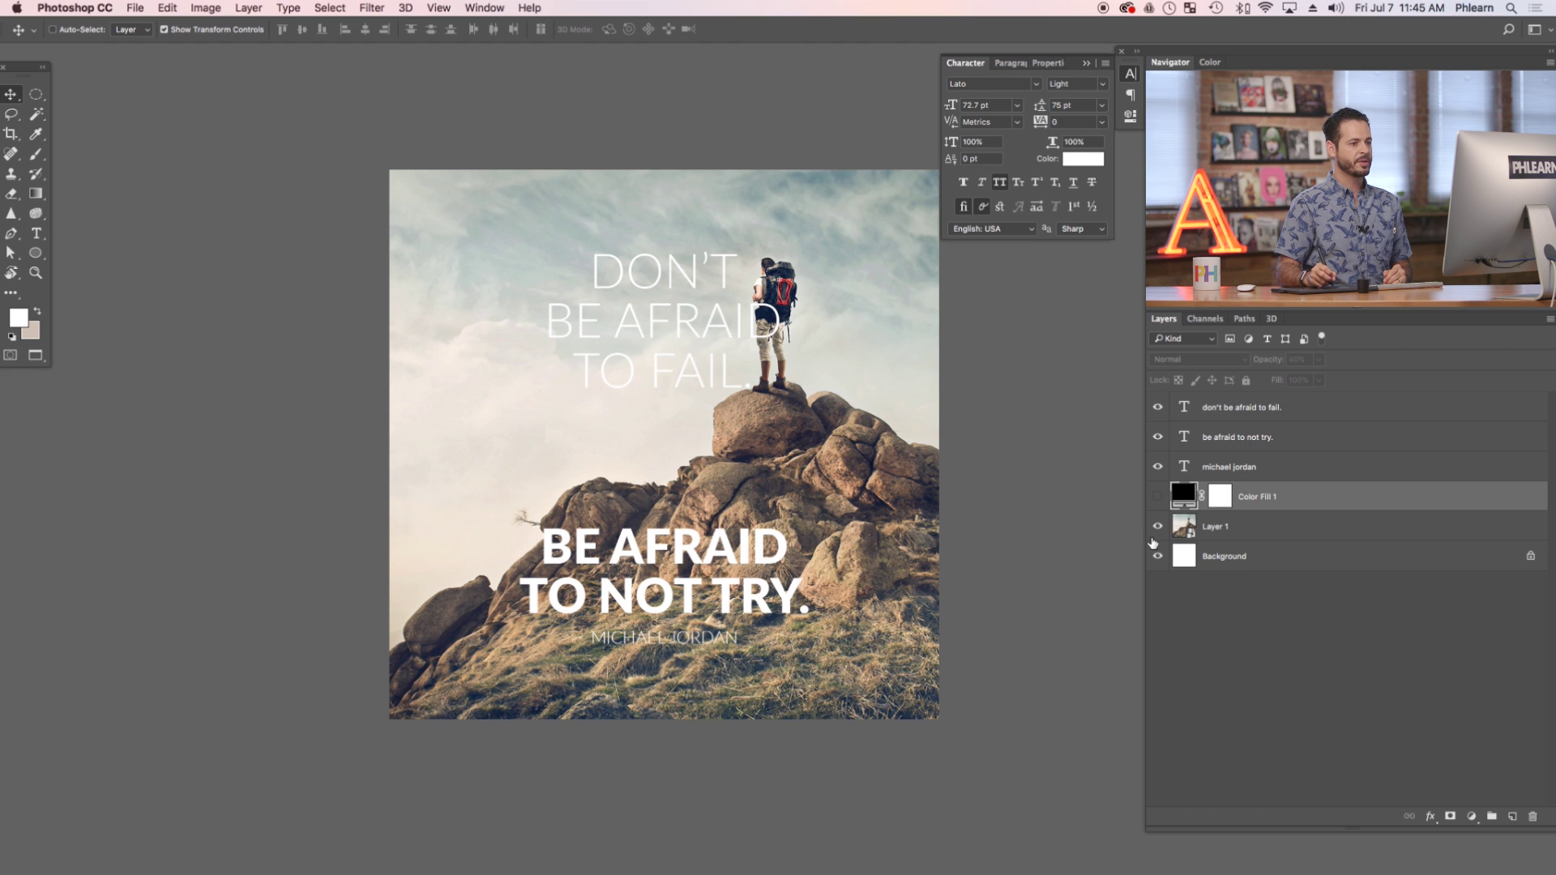
{"action": "left_click", "coordinate": [1158, 498]}
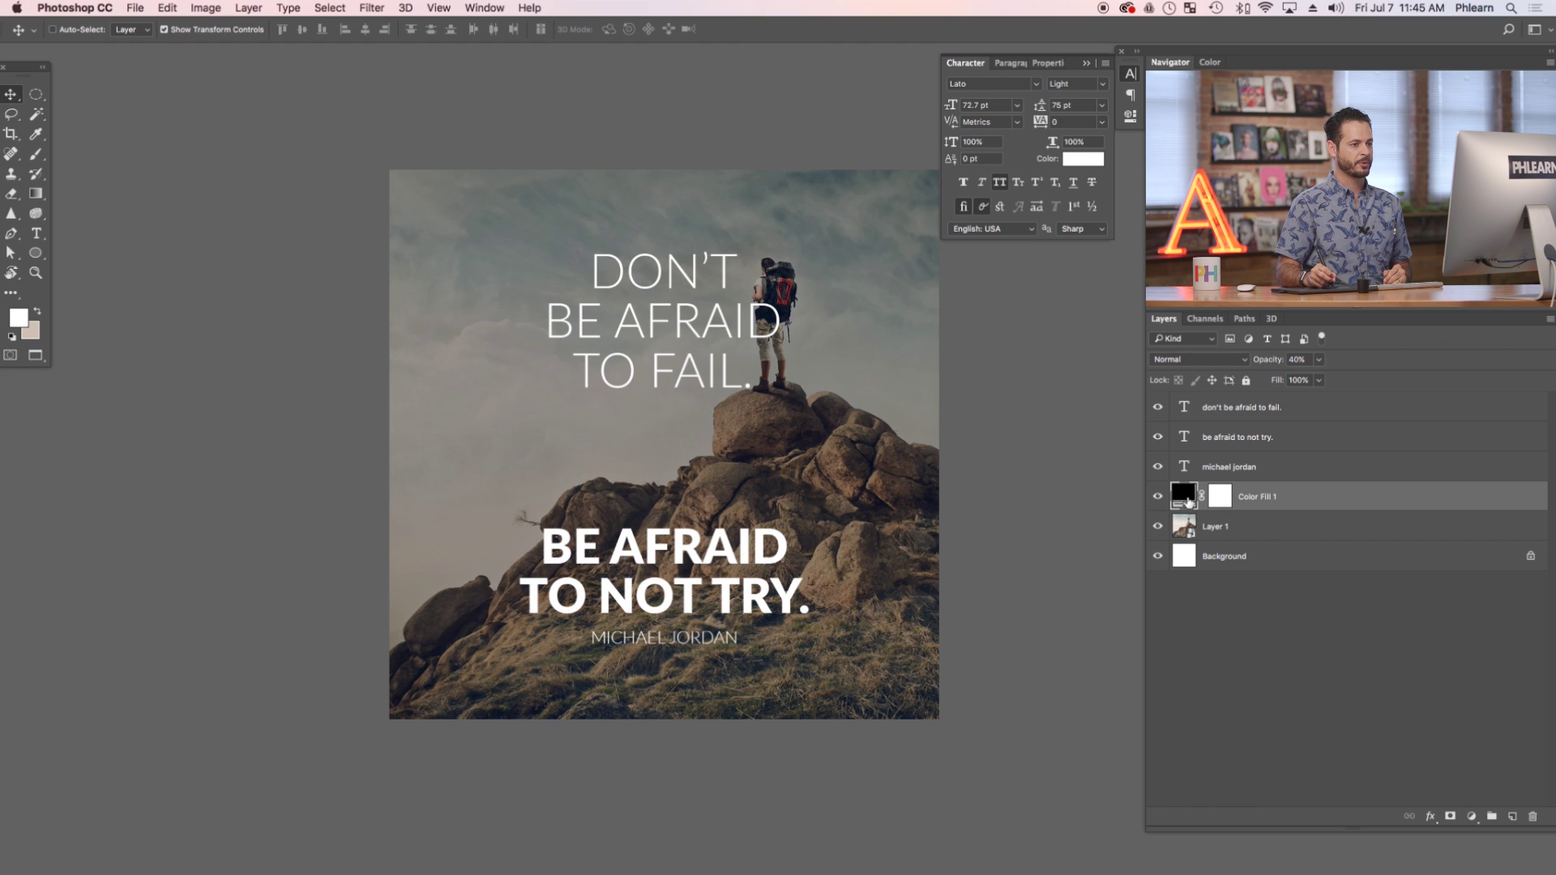
{"action": "left_click_drag", "start_coordinate": [1257, 358], "coordinate": [1264, 353]}
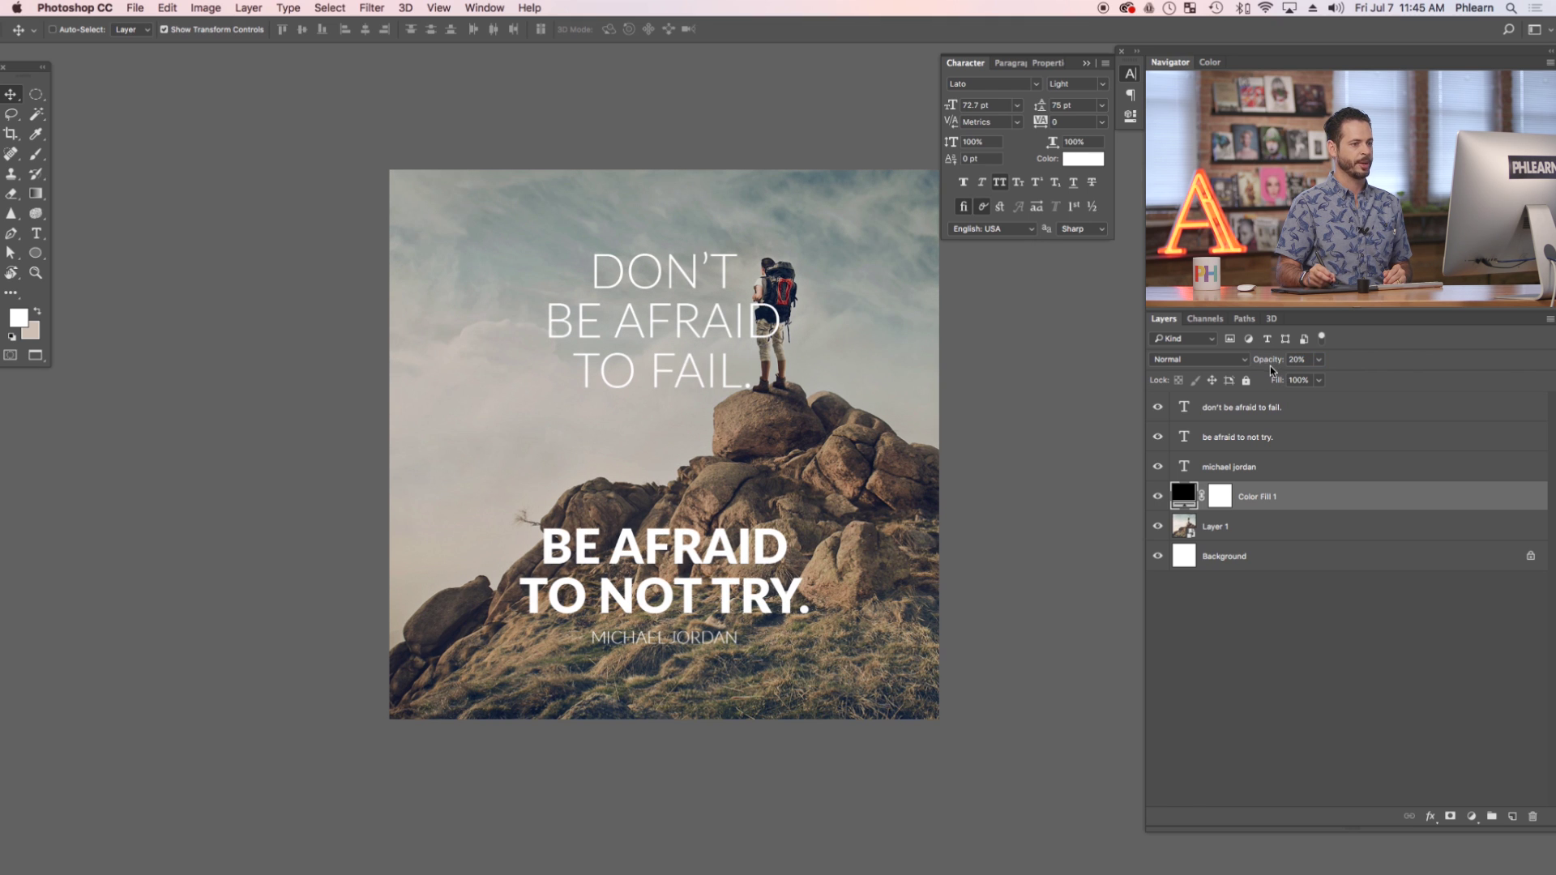
Enlarge the hiker photo on Layer 1 and reposition it so the hiker stands clear to the right of the quote text.
{"action": "left_click", "coordinate": [1196, 524]}
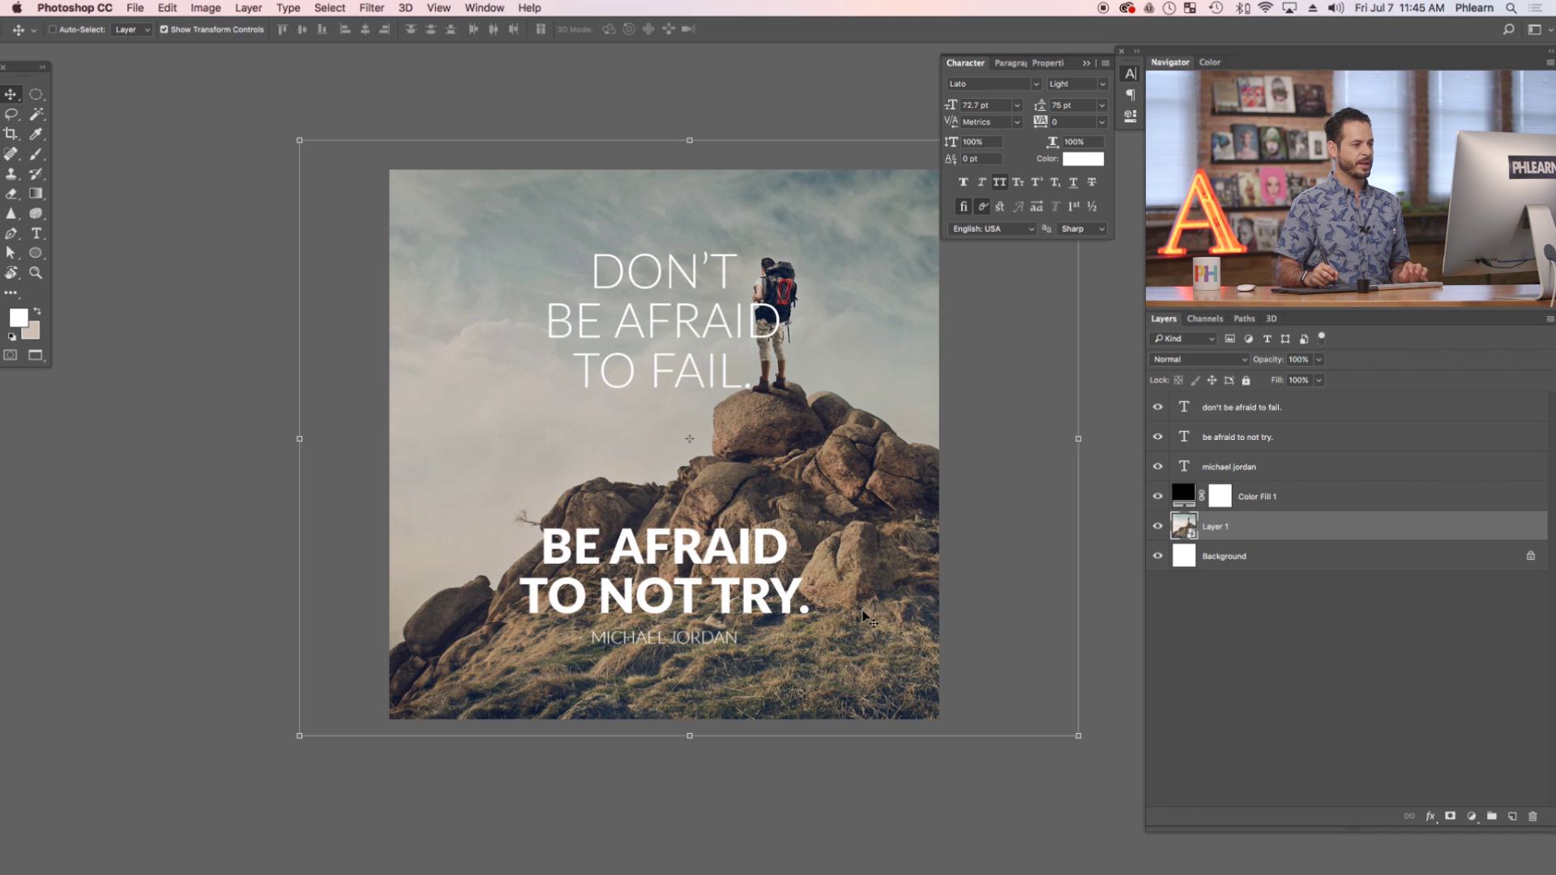
{"action": "key", "text": "super+minus"}
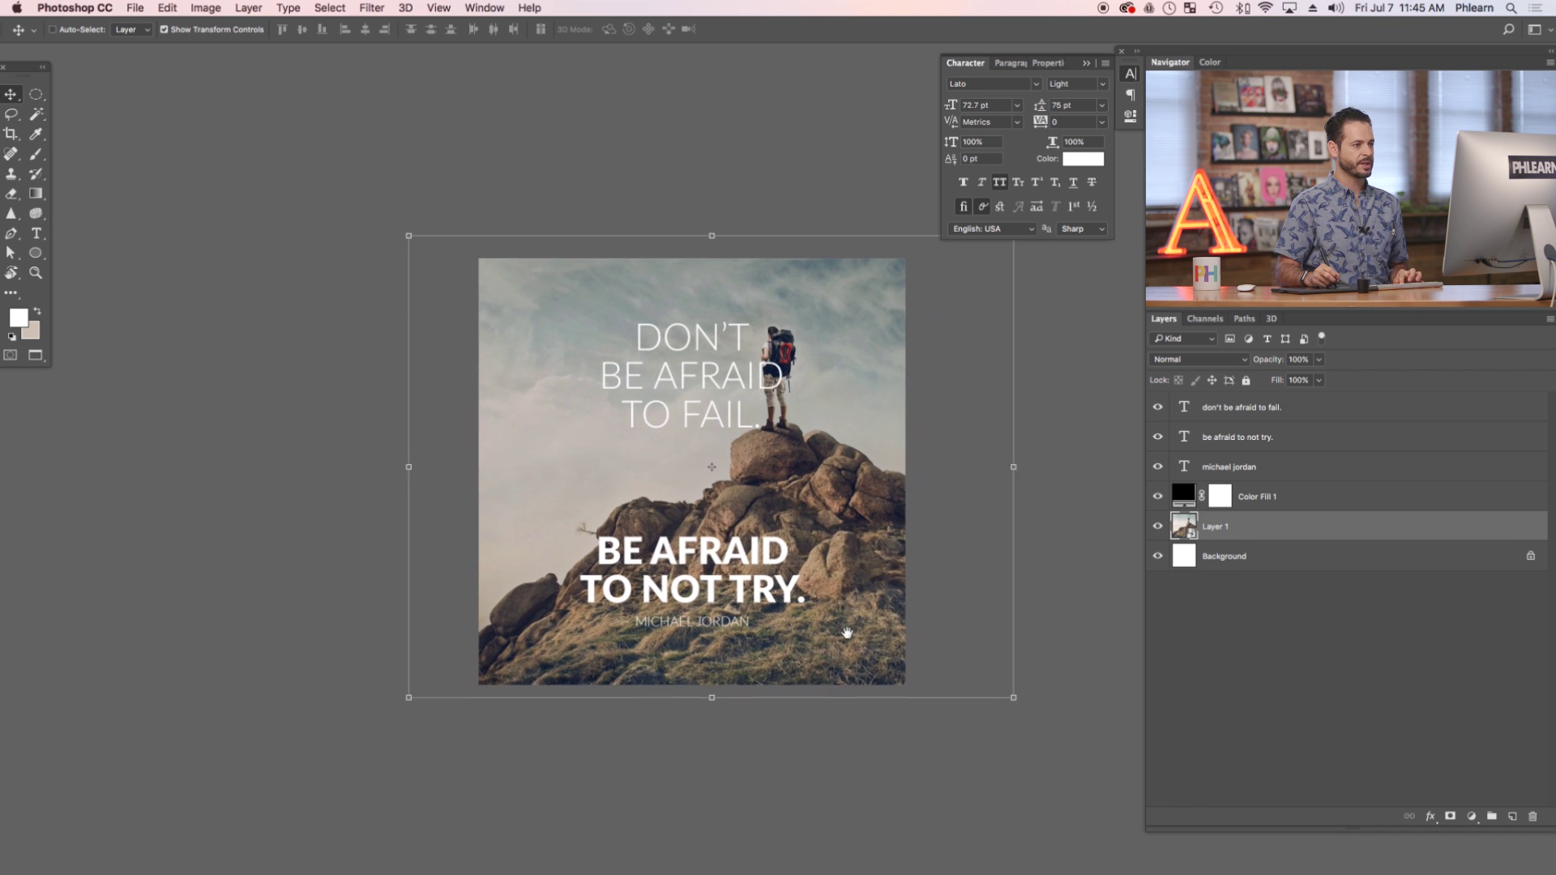
{"action": "left_click_drag", "start_coordinate": [966, 671], "coordinate": [932, 613]}
{"action": "left_click_drag", "start_coordinate": [1032, 666], "coordinate": [997, 679]}
{"action": "key", "text": "Return"}
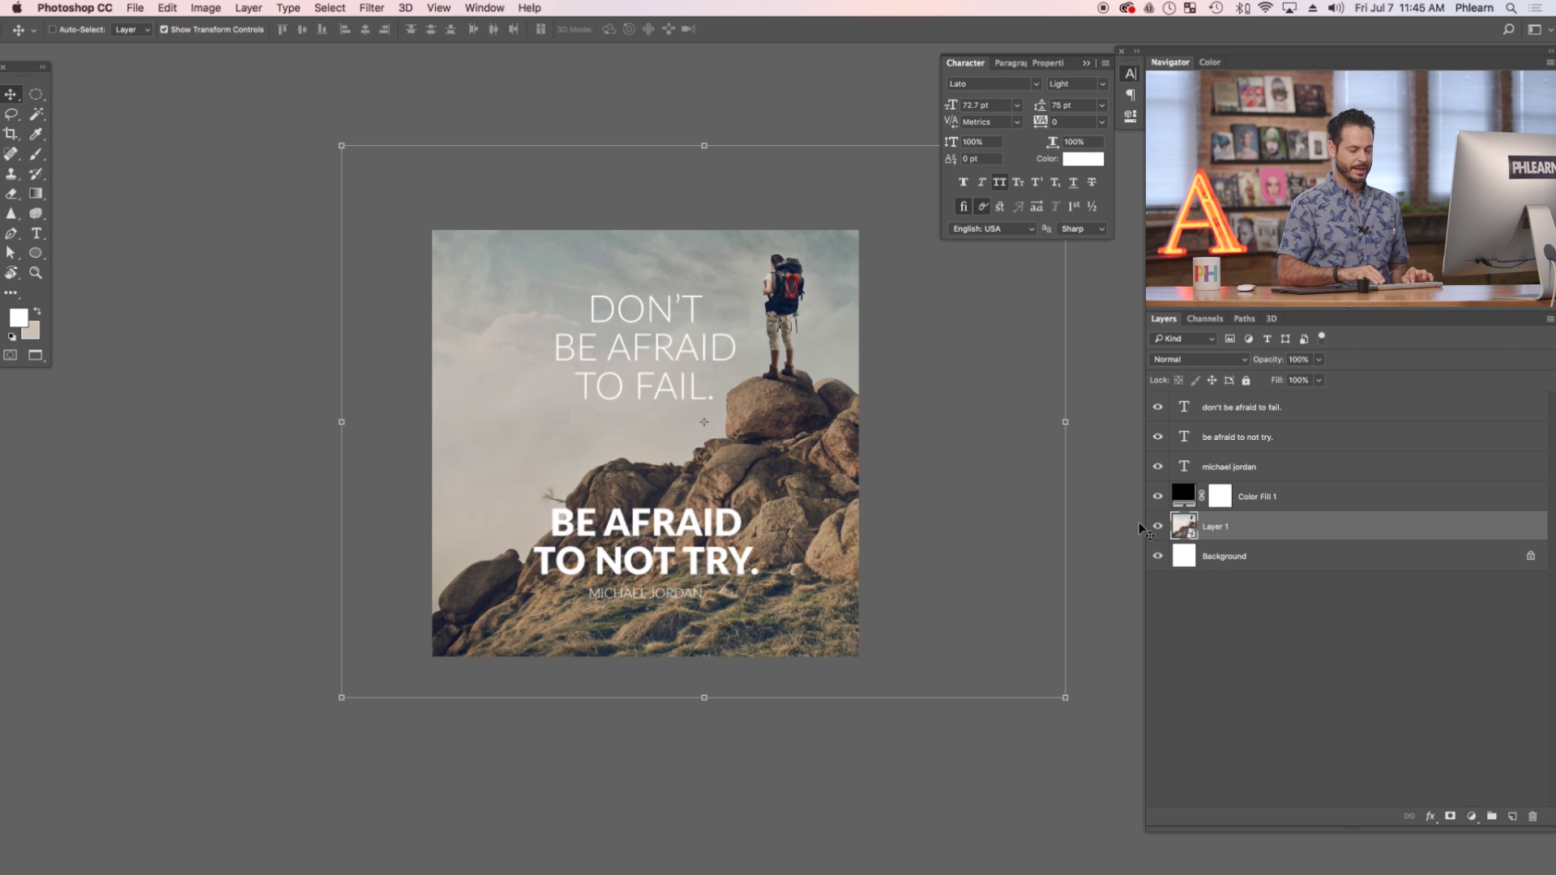
{"action": "key", "text": "super+plus"}
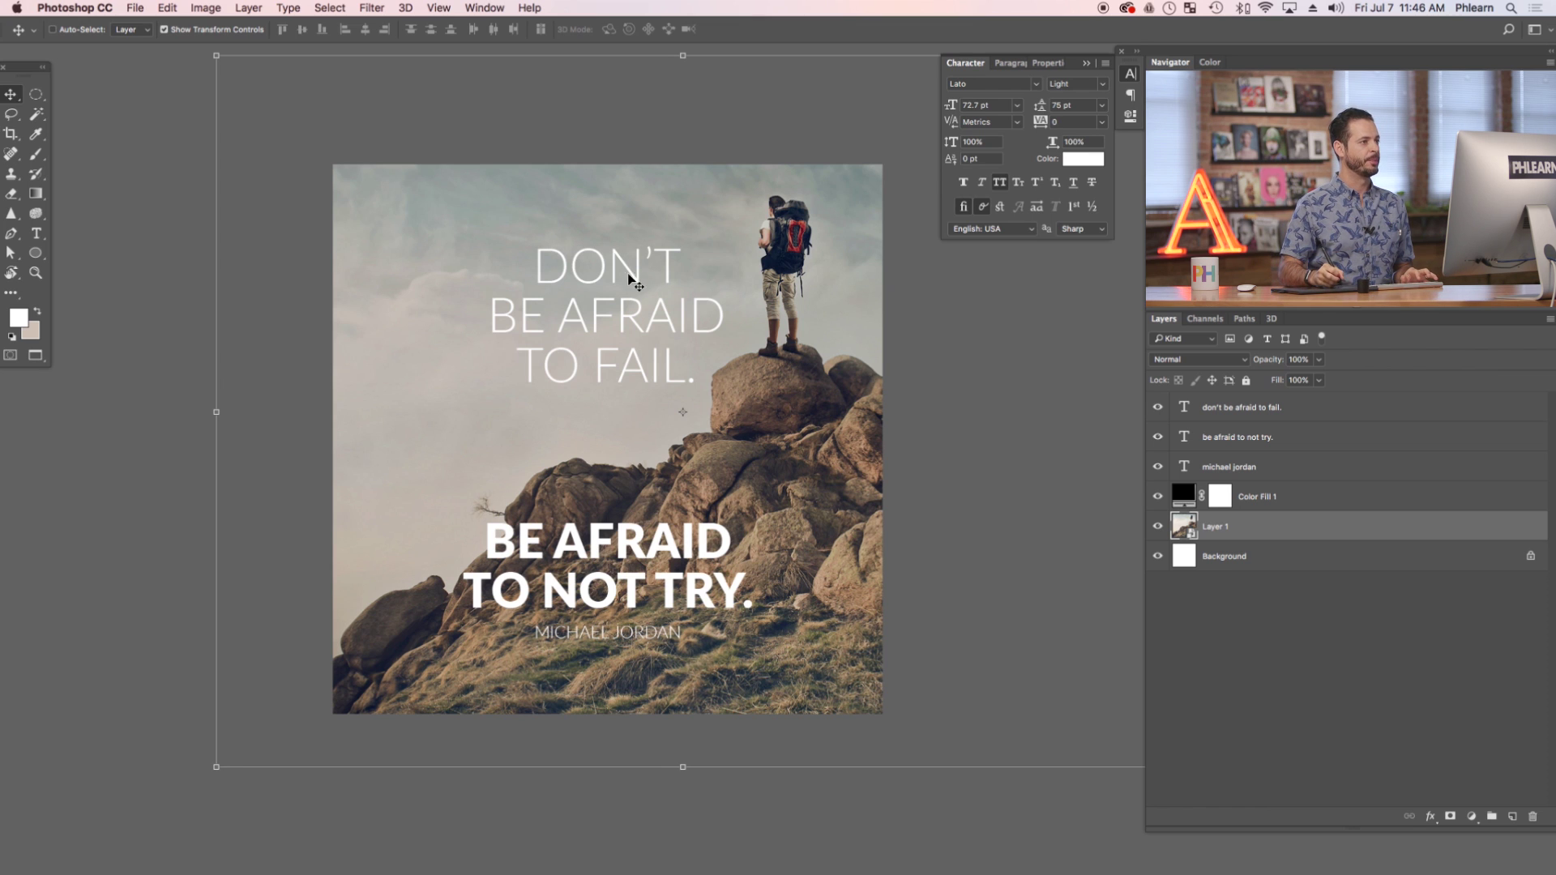
Show the Timeline panel, place it below the artwork and enlarge it across the workspace, keeping the whole canvas in view.
{"action": "left_click", "coordinate": [483, 10]}
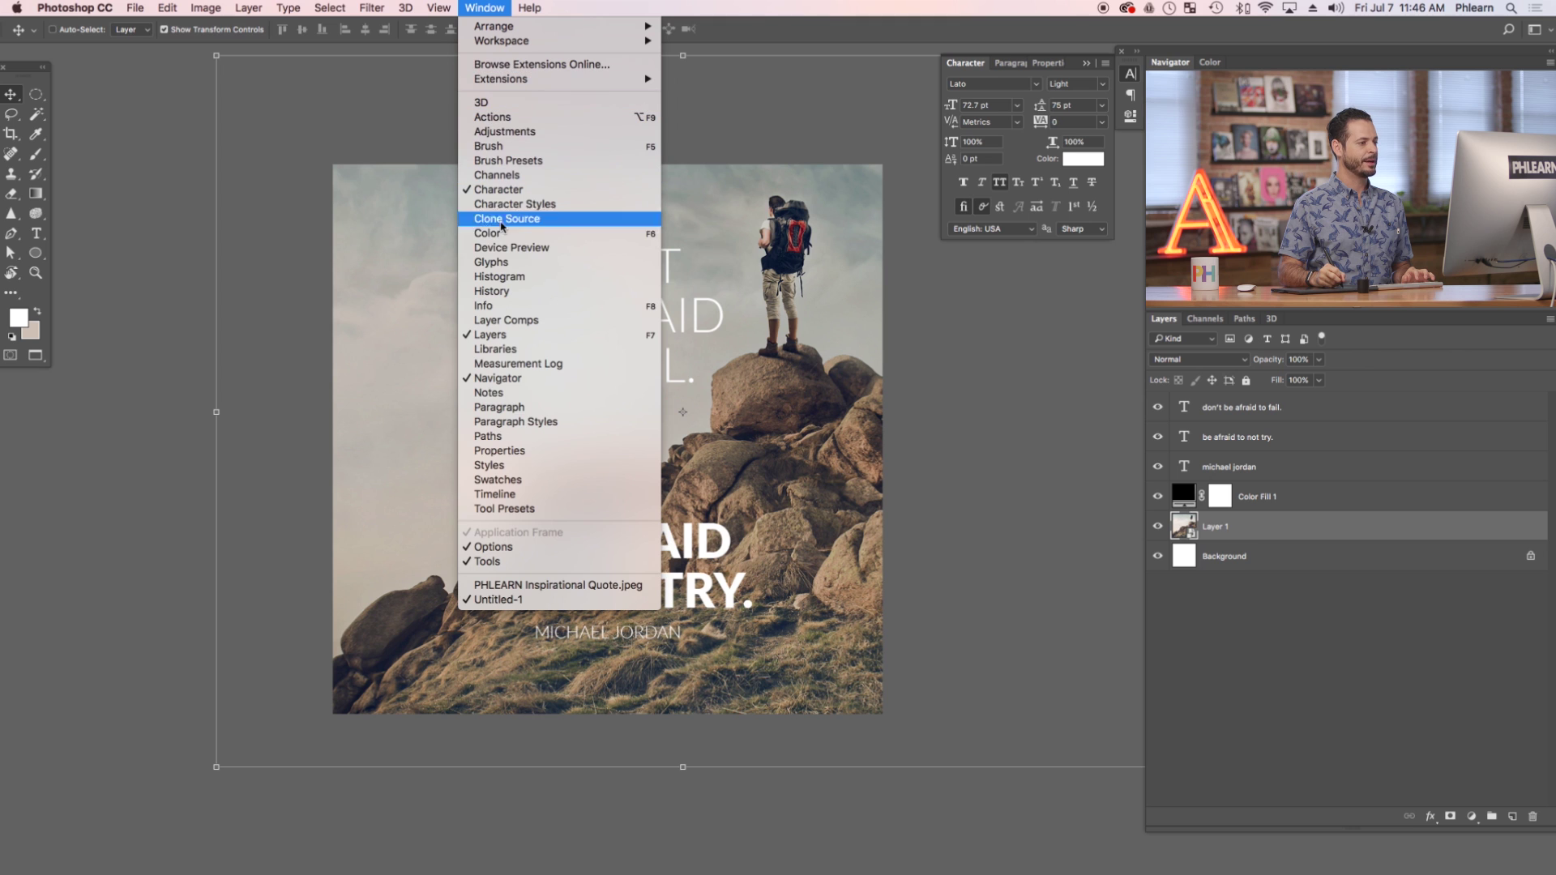
{"action": "left_click", "coordinate": [511, 495]}
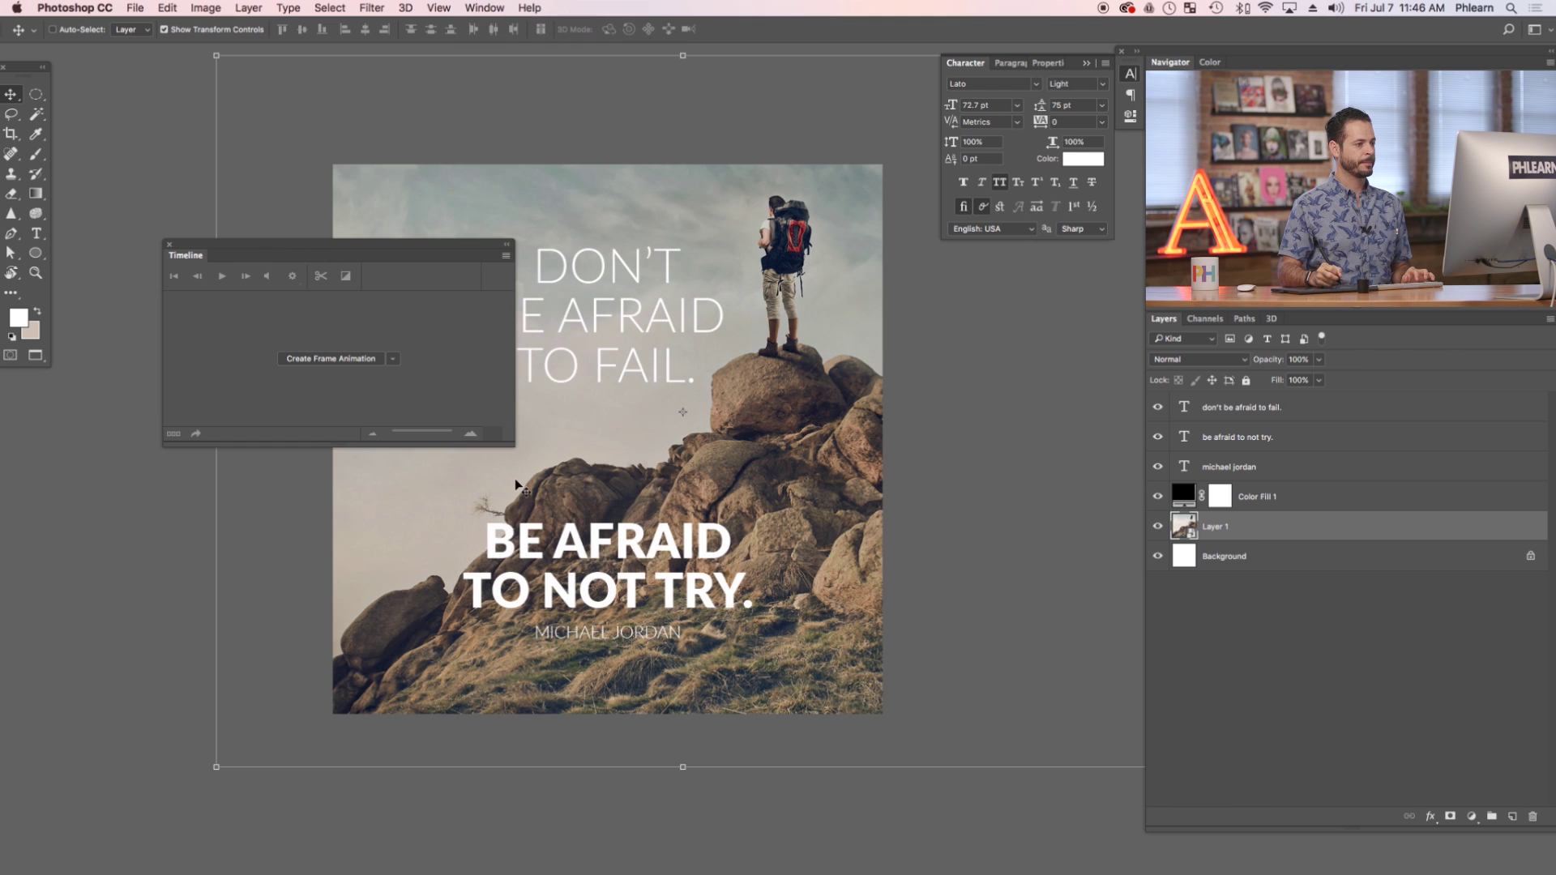
{"action": "left_click_drag", "start_coordinate": [343, 245], "coordinate": [243, 491]}
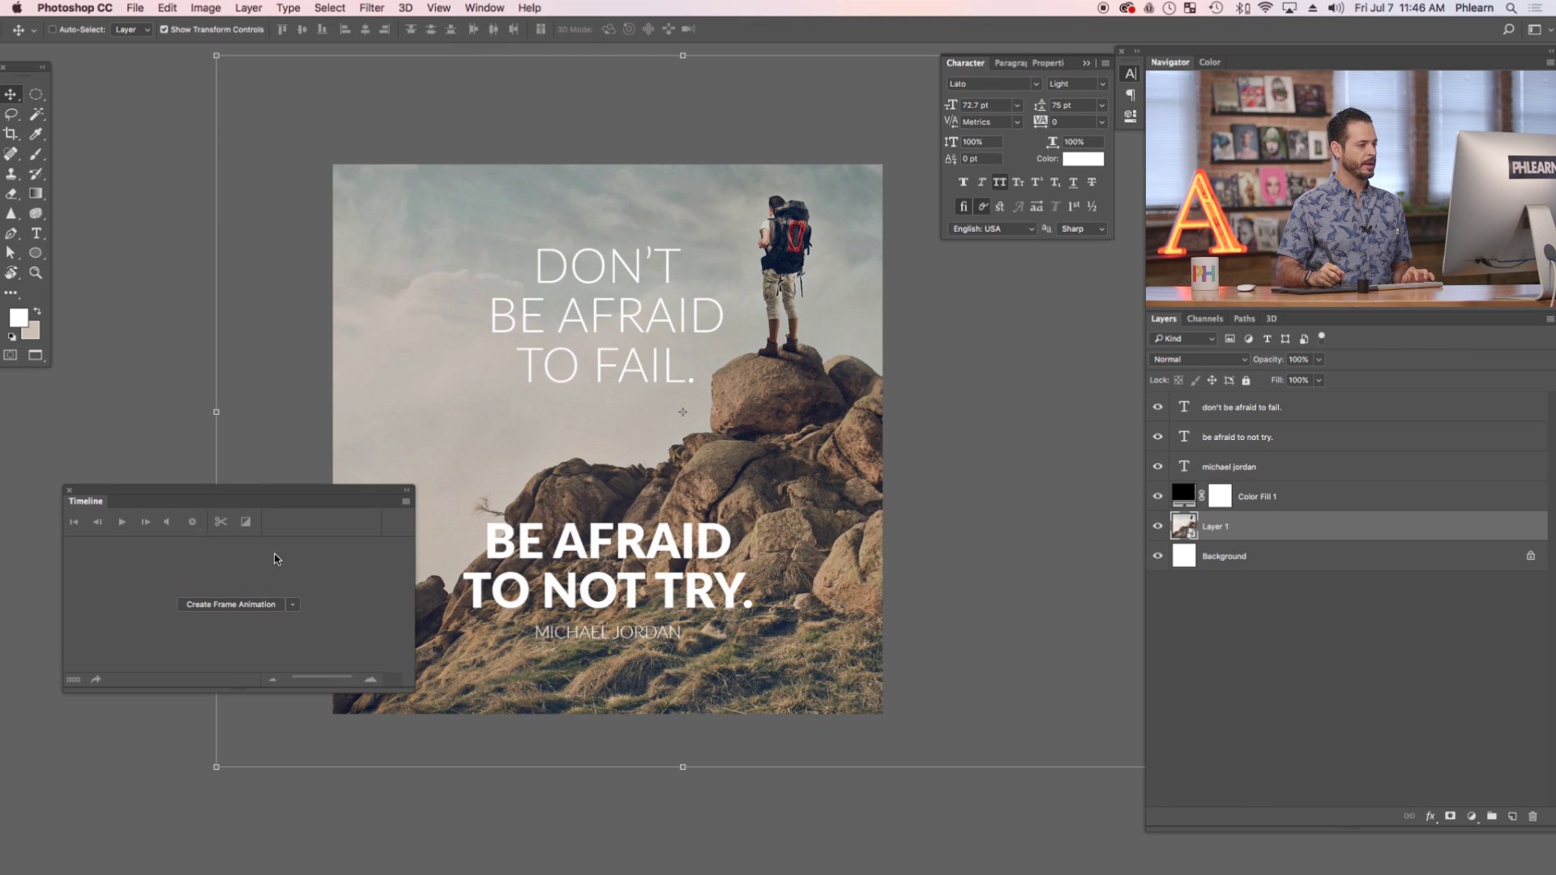
{"action": "left_click_drag", "start_coordinate": [412, 689], "coordinate": [1072, 843]}
{"action": "key", "text": "super+minus"}
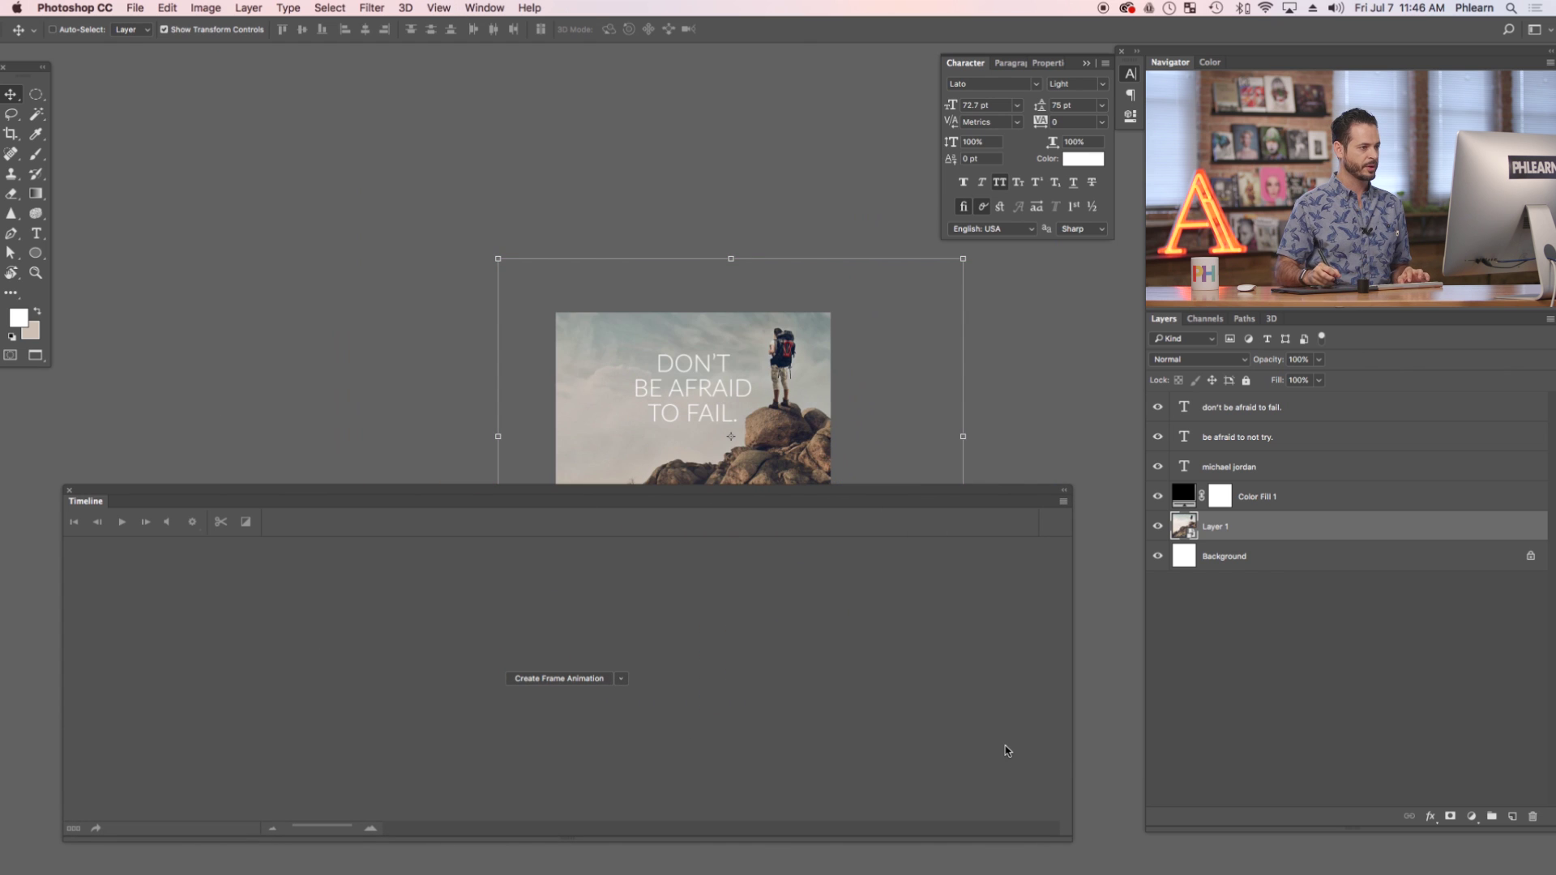
{"action": "left_click_drag", "start_coordinate": [705, 443], "coordinate": [582, 278]}
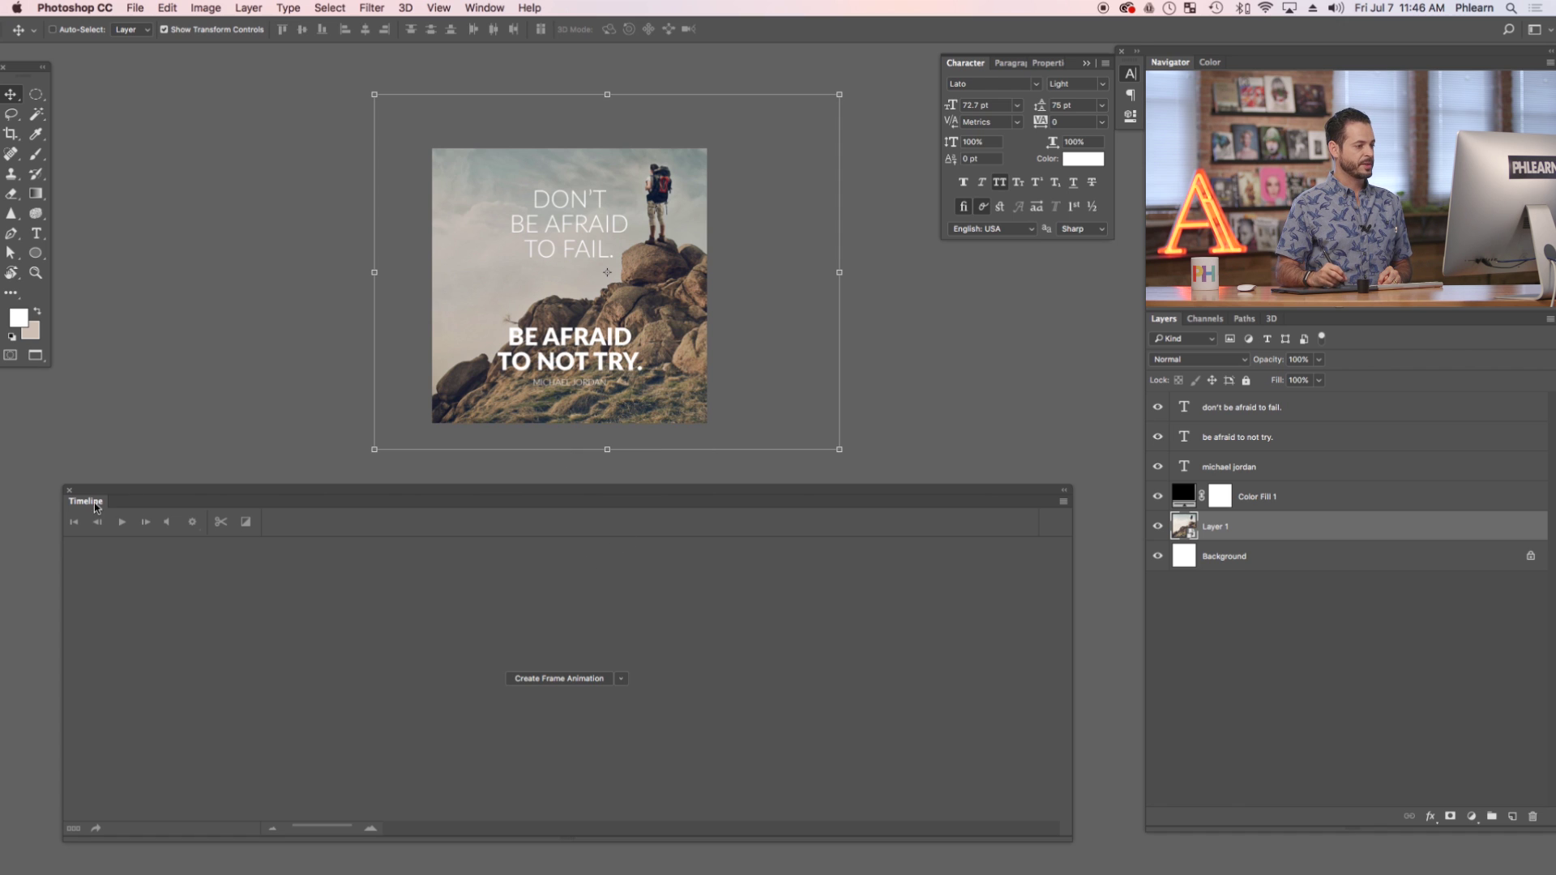
Create a video timeline instead of a frame animation and scrub through its first second.
{"action": "left_click", "coordinate": [621, 680]}
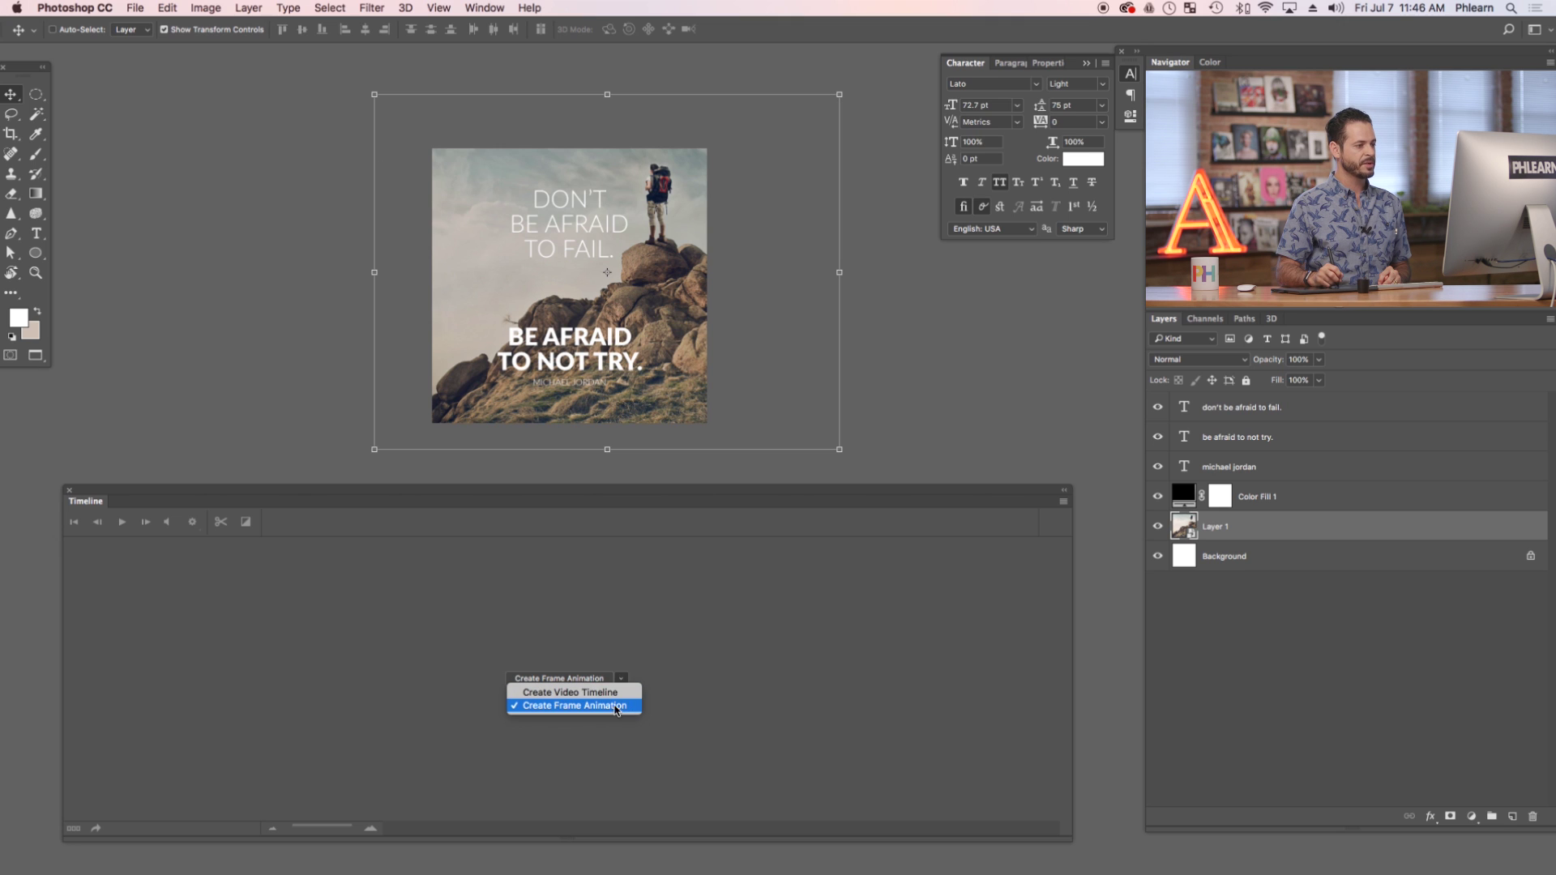
{"action": "left_click", "coordinate": [554, 706]}
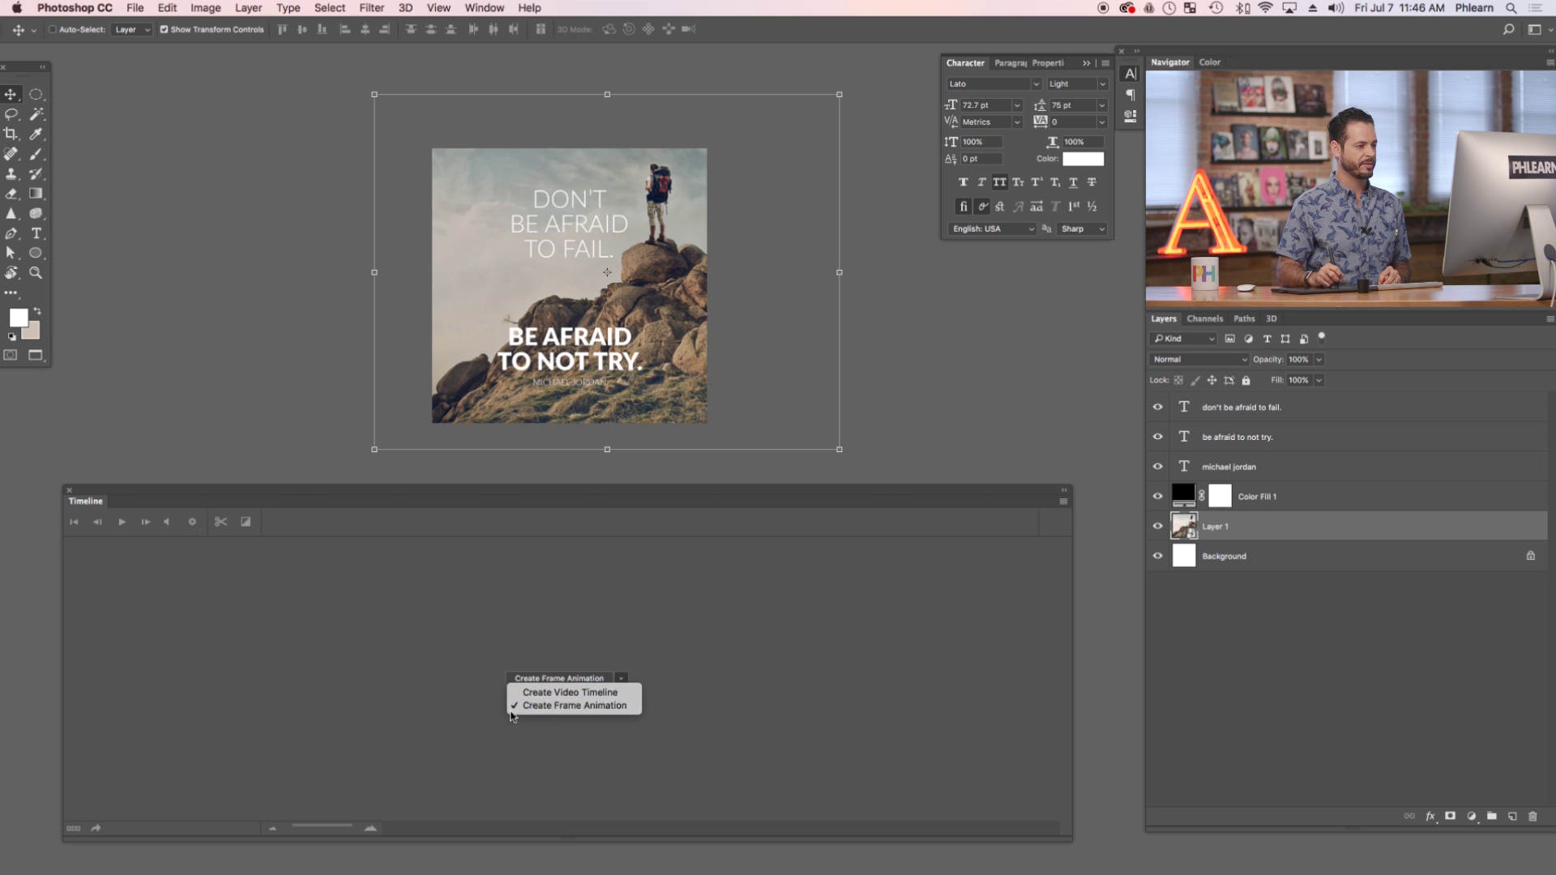
{"action": "left_click", "coordinate": [594, 693]}
{"action": "left_click", "coordinate": [570, 682]}
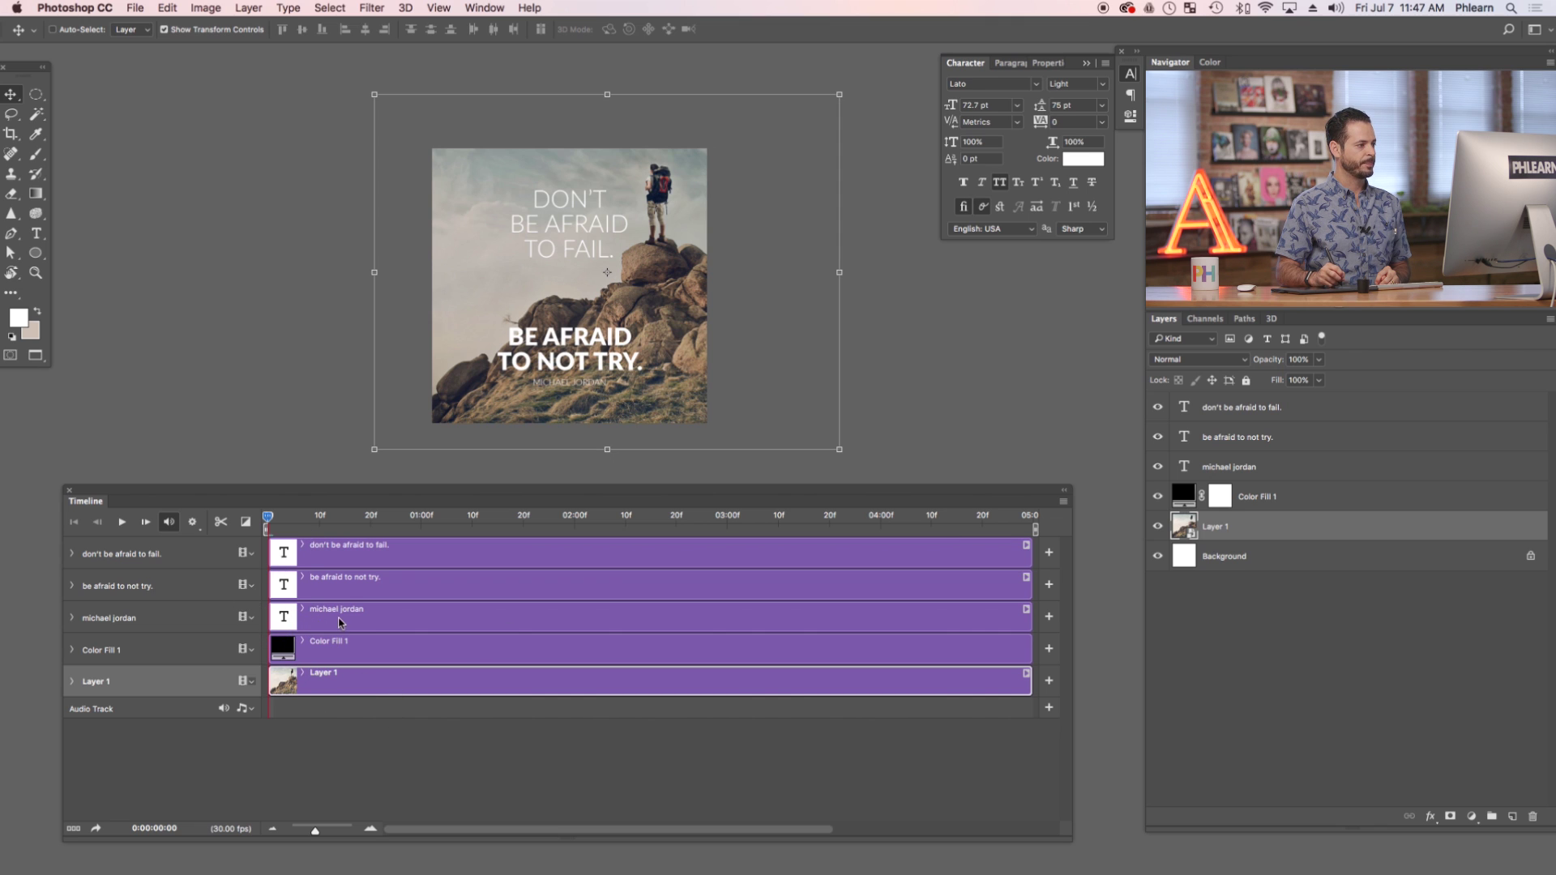
{"action": "left_click_drag", "start_coordinate": [275, 515], "coordinate": [363, 534]}
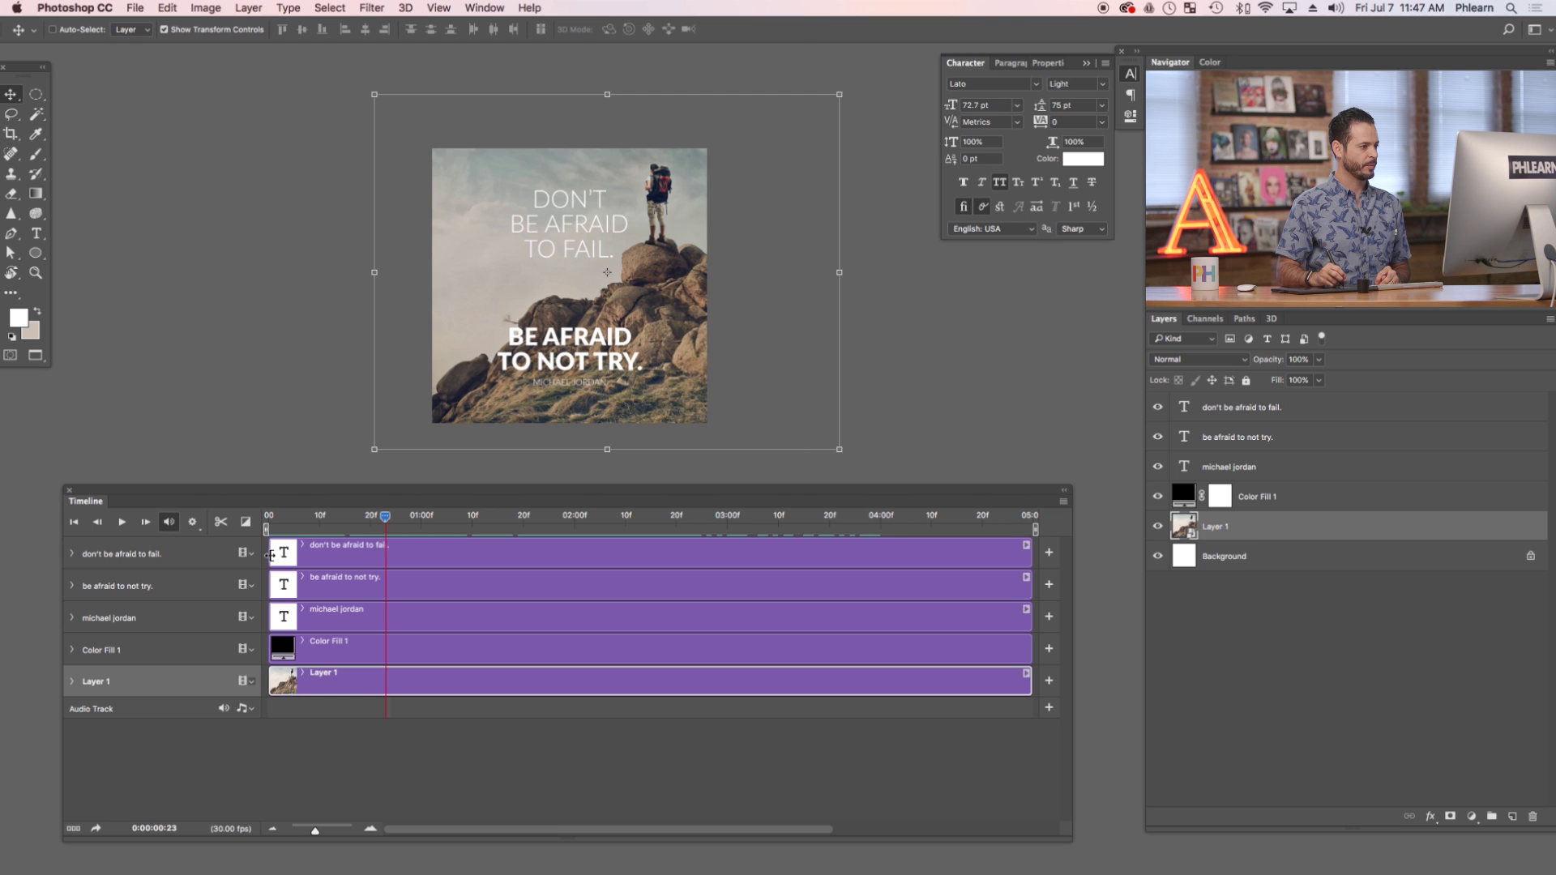
Trim the "don't be afraid to fail." clip to start just after 1 second and the Color Fill 1 clip at about frame 21.
{"action": "left_click_drag", "start_coordinate": [270, 556], "coordinate": [477, 523]}
{"action": "left_click", "coordinate": [291, 665]}
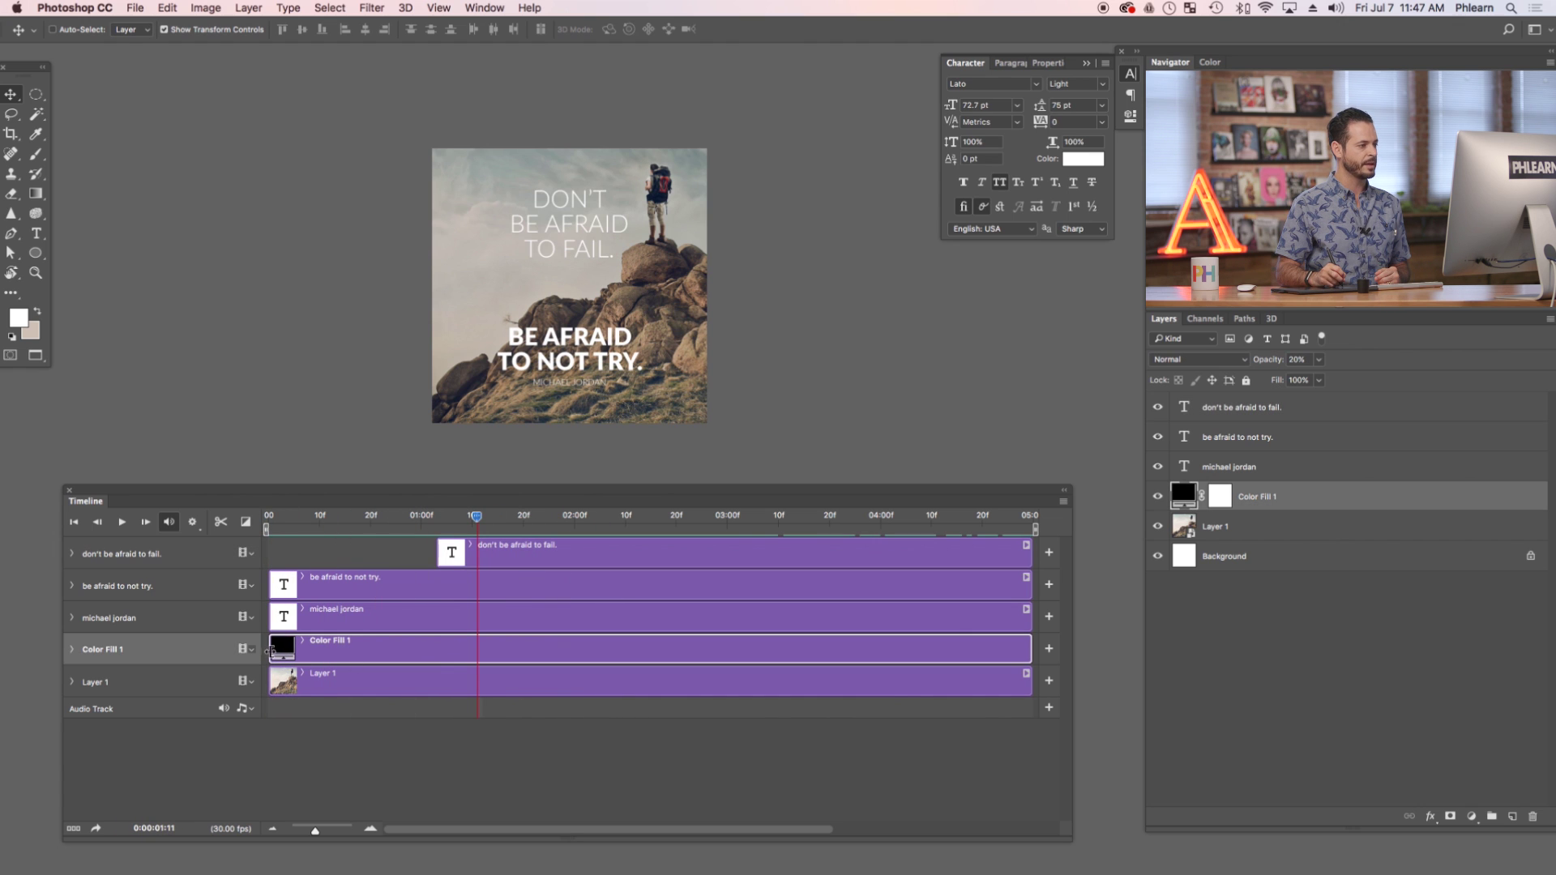
{"action": "left_click_drag", "start_coordinate": [270, 649], "coordinate": [381, 642]}
Trim the "be afraid to not try." and "michael jordan" clips to start near 3 seconds, and start "don't be afraid to fail." at about 1:21.
{"action": "left_click", "coordinate": [325, 623]}
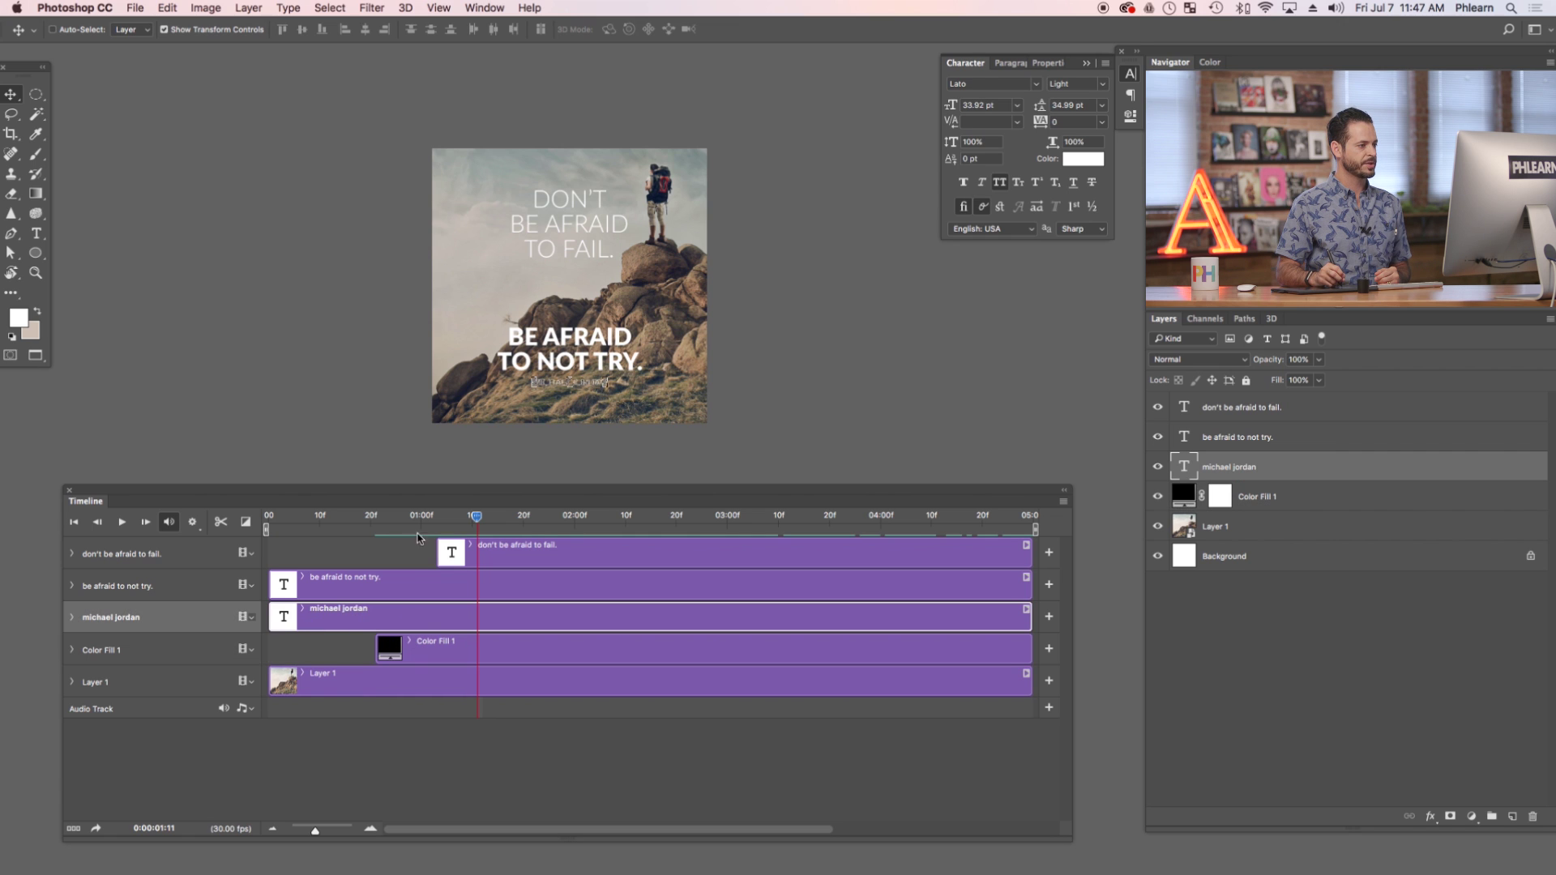
{"action": "left_click_drag", "start_coordinate": [272, 580], "coordinate": [720, 580]}
{"action": "left_click_drag", "start_coordinate": [273, 616], "coordinate": [721, 616]}
{"action": "left_click_drag", "start_coordinate": [491, 522], "coordinate": [530, 555]}
{"action": "left_click", "coordinate": [463, 560]}
Stagger the lower text clips, starting "be afraid to not try." at about 2:15 and "michael jordan" just before 3 seconds.
{"action": "left_click", "coordinate": [451, 519]}
{"action": "left_click_drag", "start_coordinate": [451, 519], "coordinate": [675, 540]}
{"action": "left_click_drag", "start_coordinate": [720, 587], "coordinate": [588, 590]}
{"action": "left_click_drag", "start_coordinate": [725, 621], "coordinate": [685, 604]}
{"action": "left_click_drag", "start_coordinate": [593, 590], "coordinate": [652, 590]}
{"action": "mouse_move", "coordinate": [682, 530]}
{"action": "left_mouse_down"}
{"action": "mouse_move", "coordinate": [278, 525]}
{"action": "mouse_move", "coordinate": [780, 522]}
{"action": "mouse_move", "coordinate": [275, 523]}
{"action": "mouse_move", "coordinate": [702, 536]}
{"action": "mouse_move", "coordinate": [665, 535]}
{"action": "left_mouse_up"}
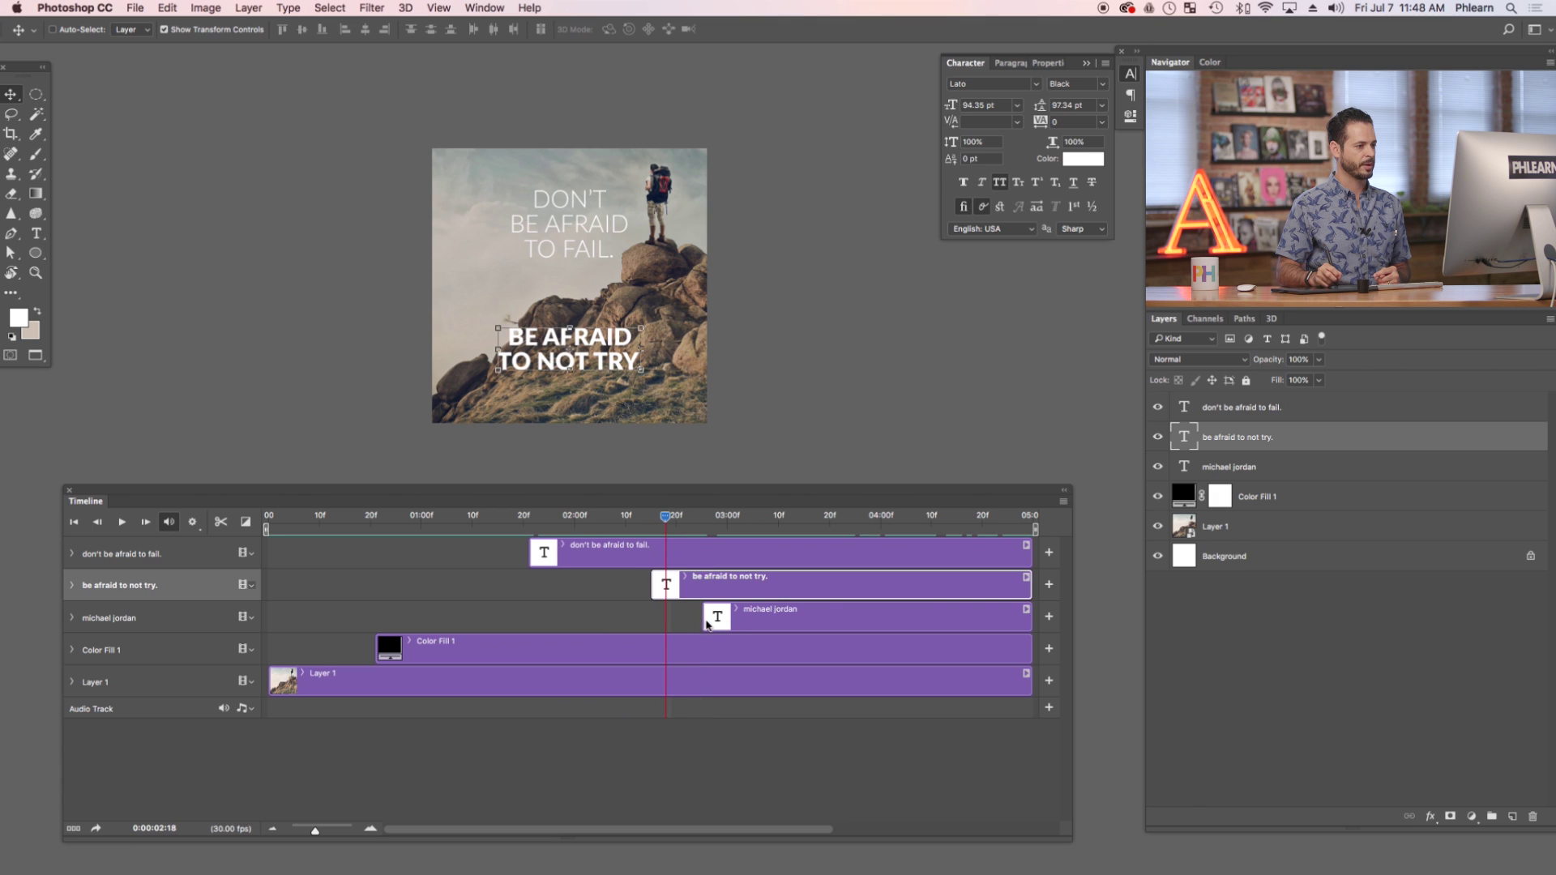
{"action": "left_click_drag", "start_coordinate": [702, 620], "coordinate": [737, 617]}
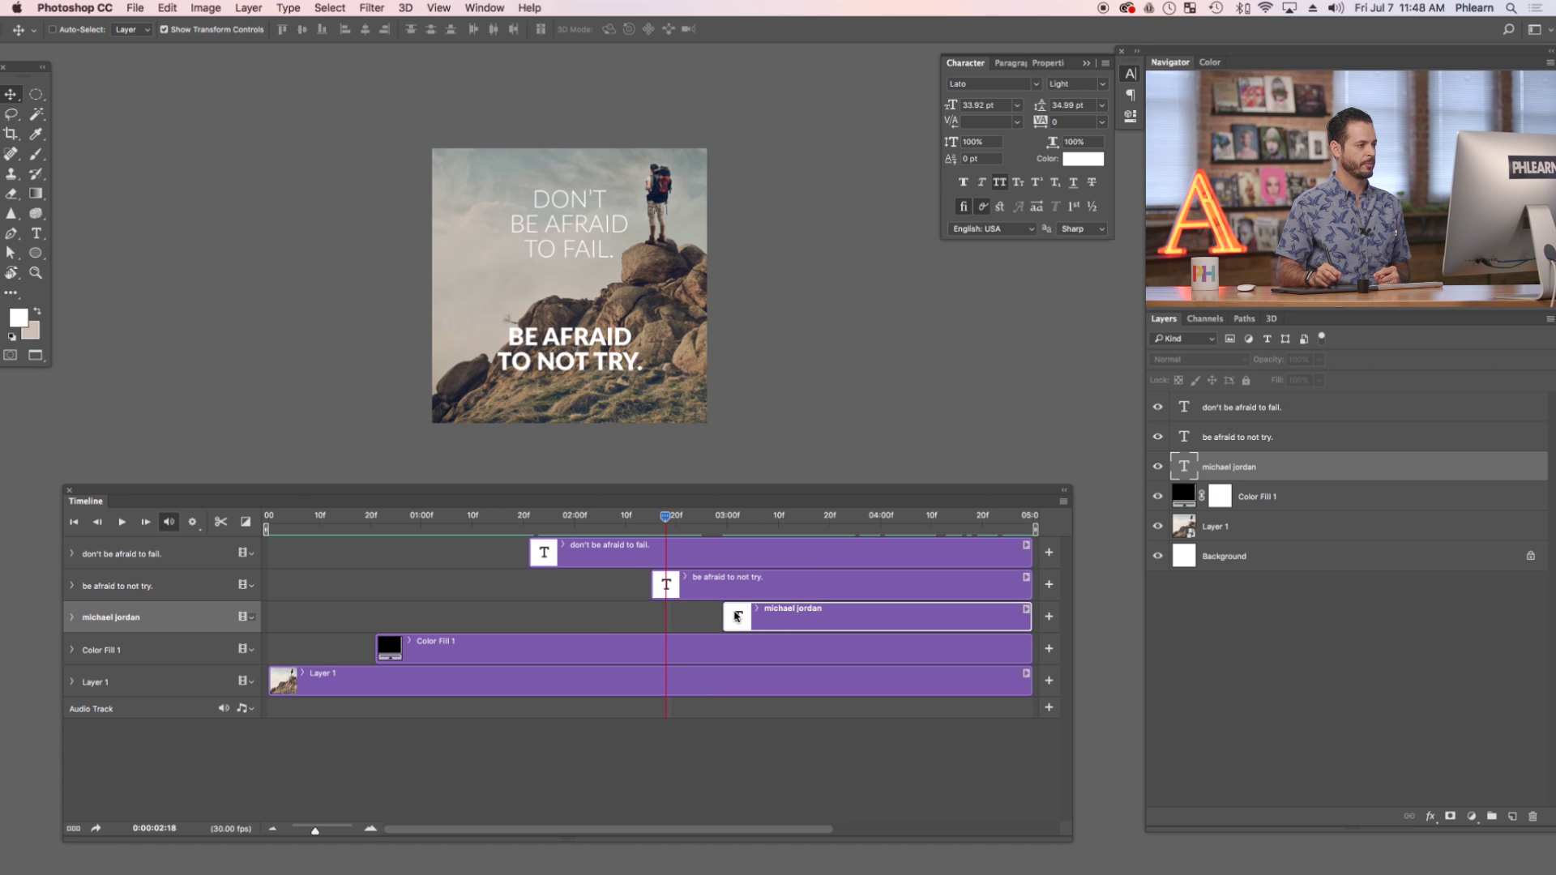
Preview the animation and start the text clips earlier, at about 1:12, 2:02 and 2:22 in reading order.
{"action": "left_click", "coordinate": [122, 525]}
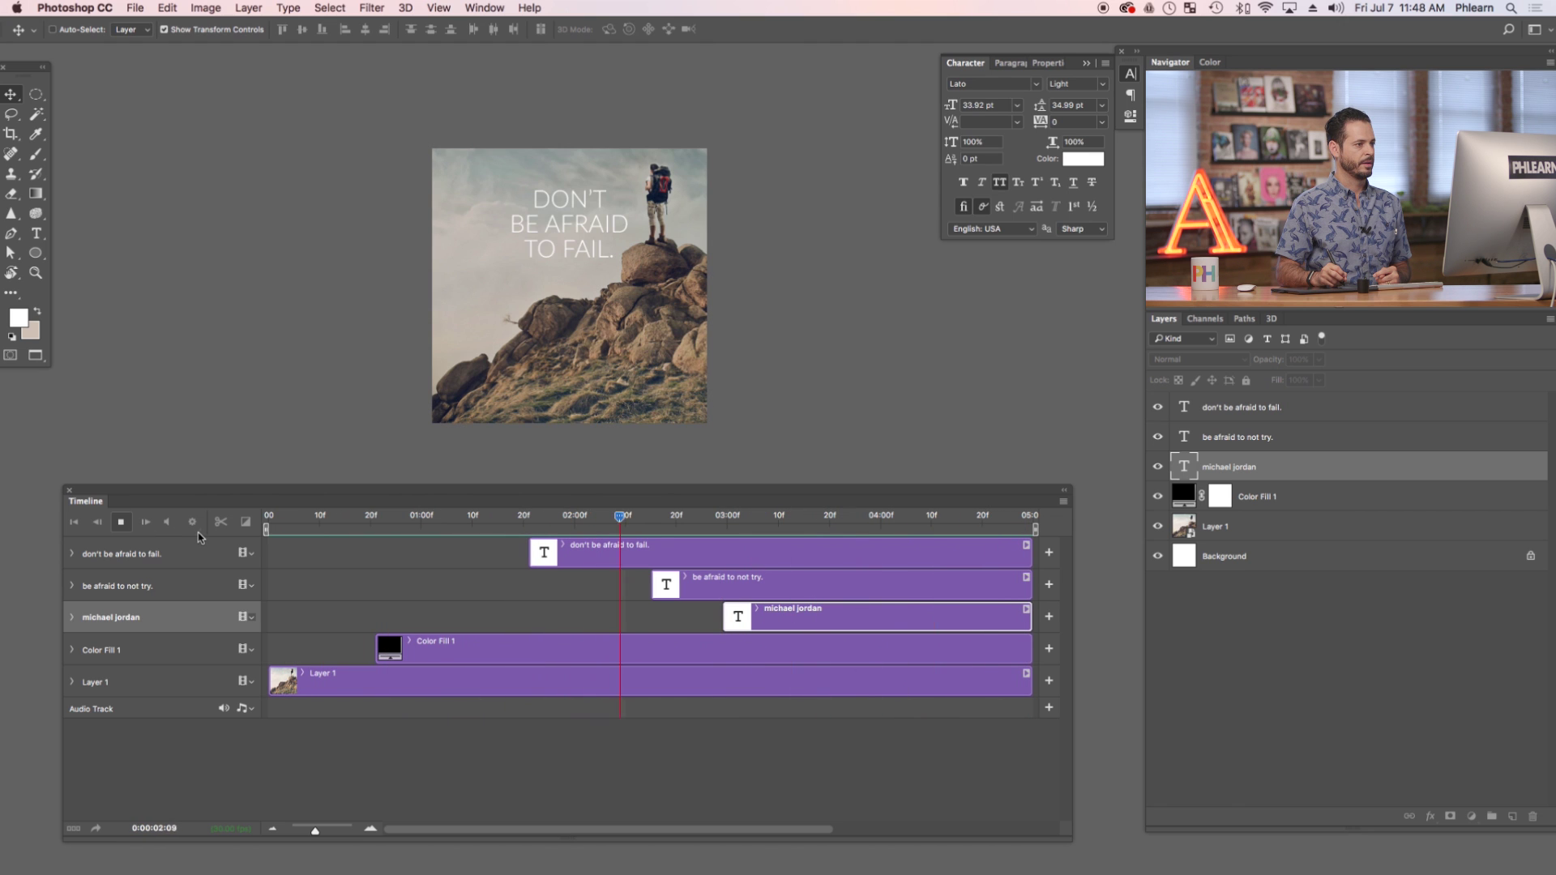
{"action": "left_click", "coordinate": [122, 522]}
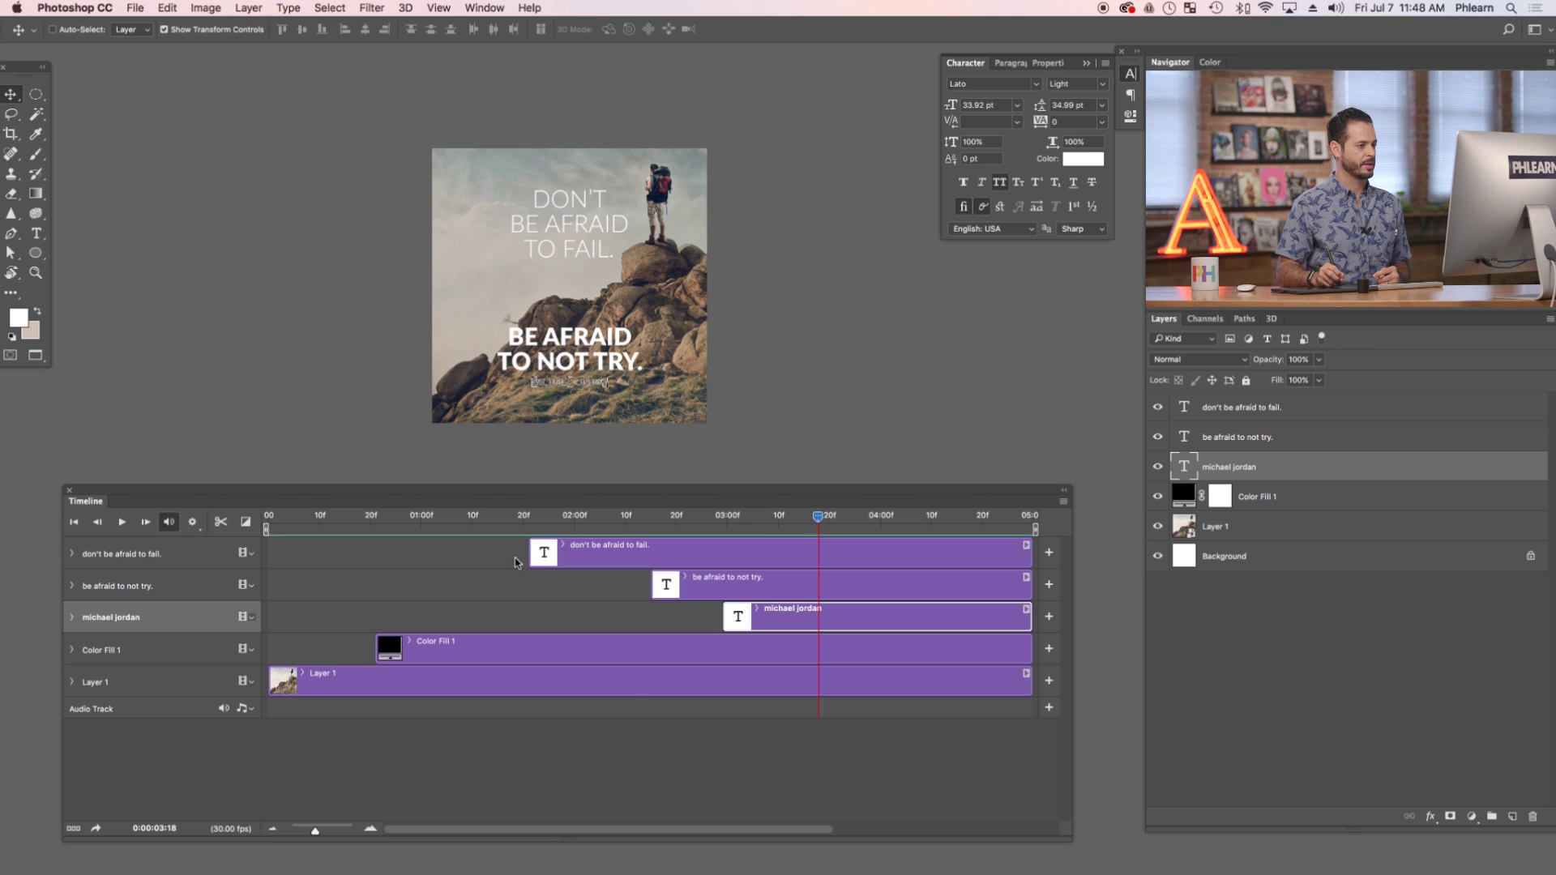
{"action": "left_click_drag", "start_coordinate": [533, 557], "coordinate": [487, 557]}
{"action": "left_click_drag", "start_coordinate": [654, 584], "coordinate": [648, 582]}
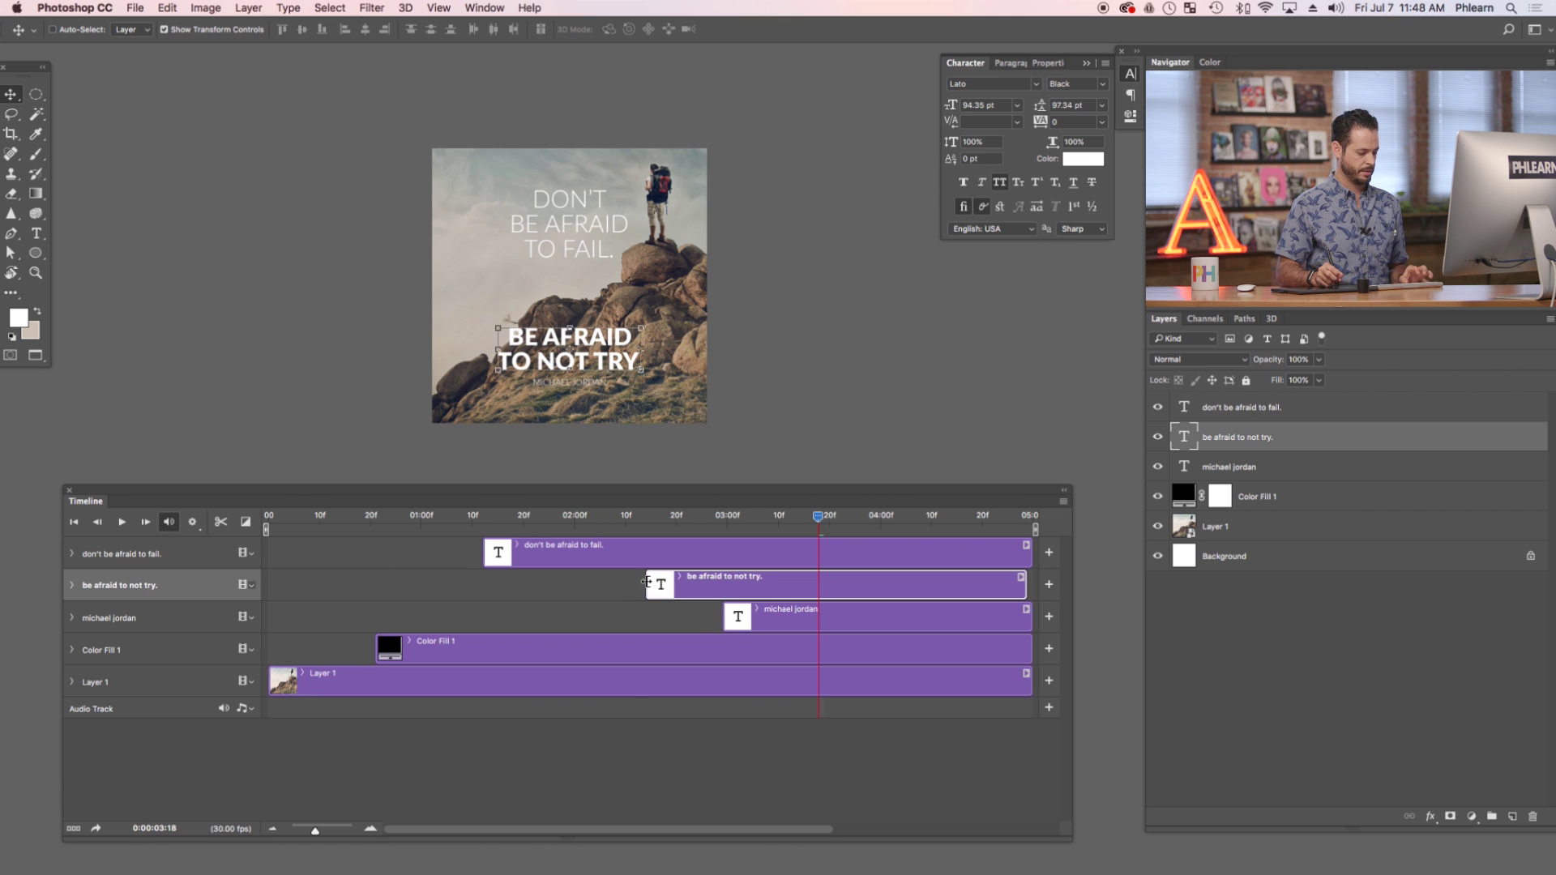
{"action": "left_click_drag", "start_coordinate": [647, 585], "coordinate": [580, 583]}
{"action": "left_click_drag", "start_coordinate": [726, 620], "coordinate": [689, 620]}
{"action": "left_click", "coordinate": [122, 523]}
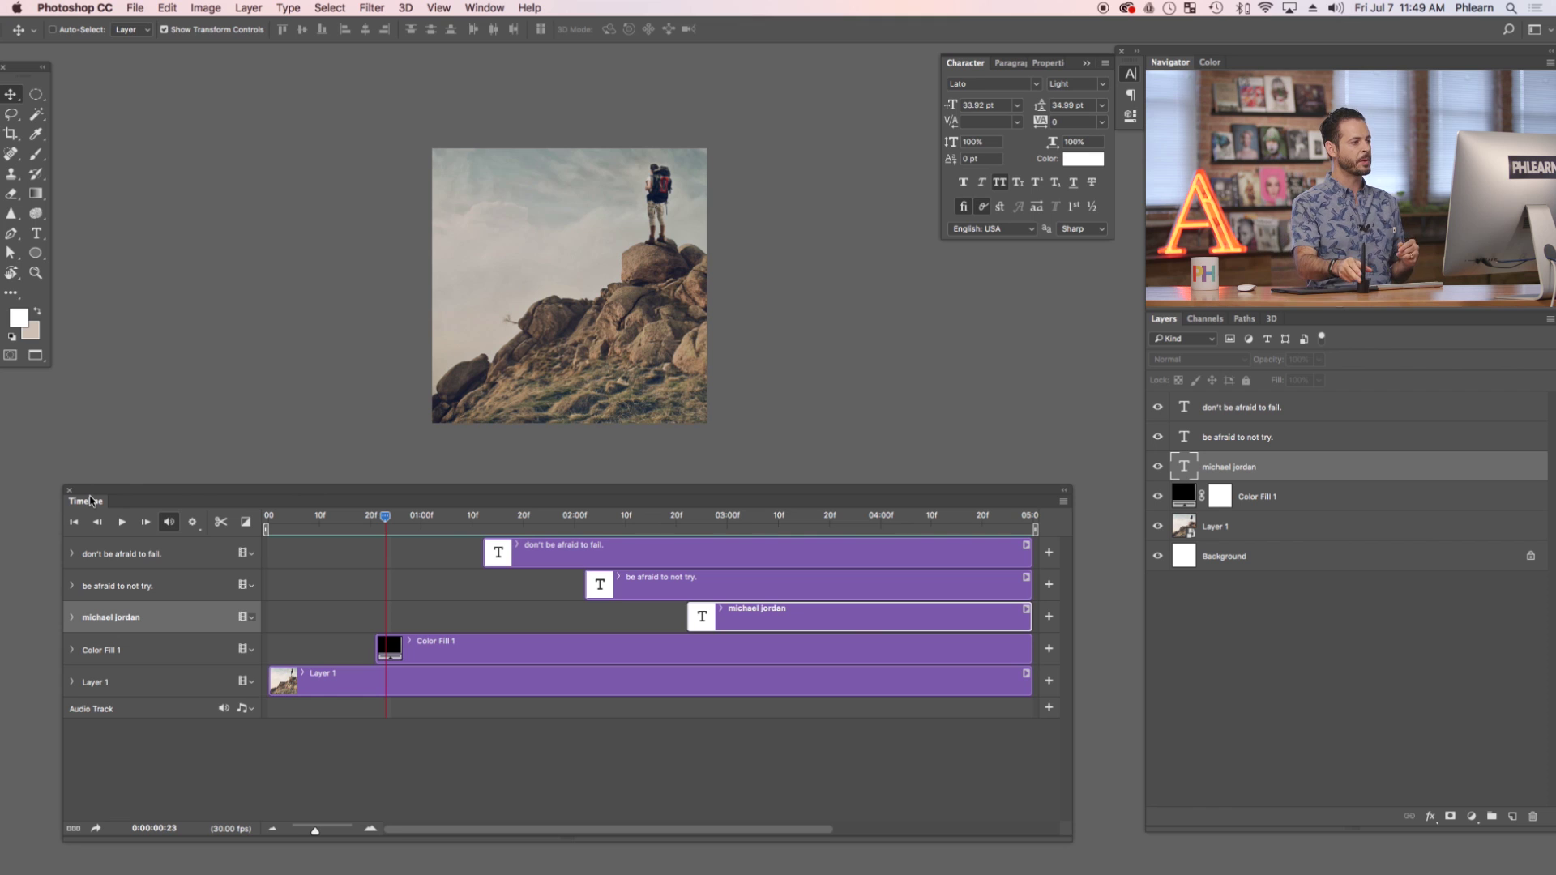
Apply a 1 s Fade transition to the start of the Color Fill 1 clip and each of the three text clips.
{"action": "left_click", "coordinate": [247, 522]}
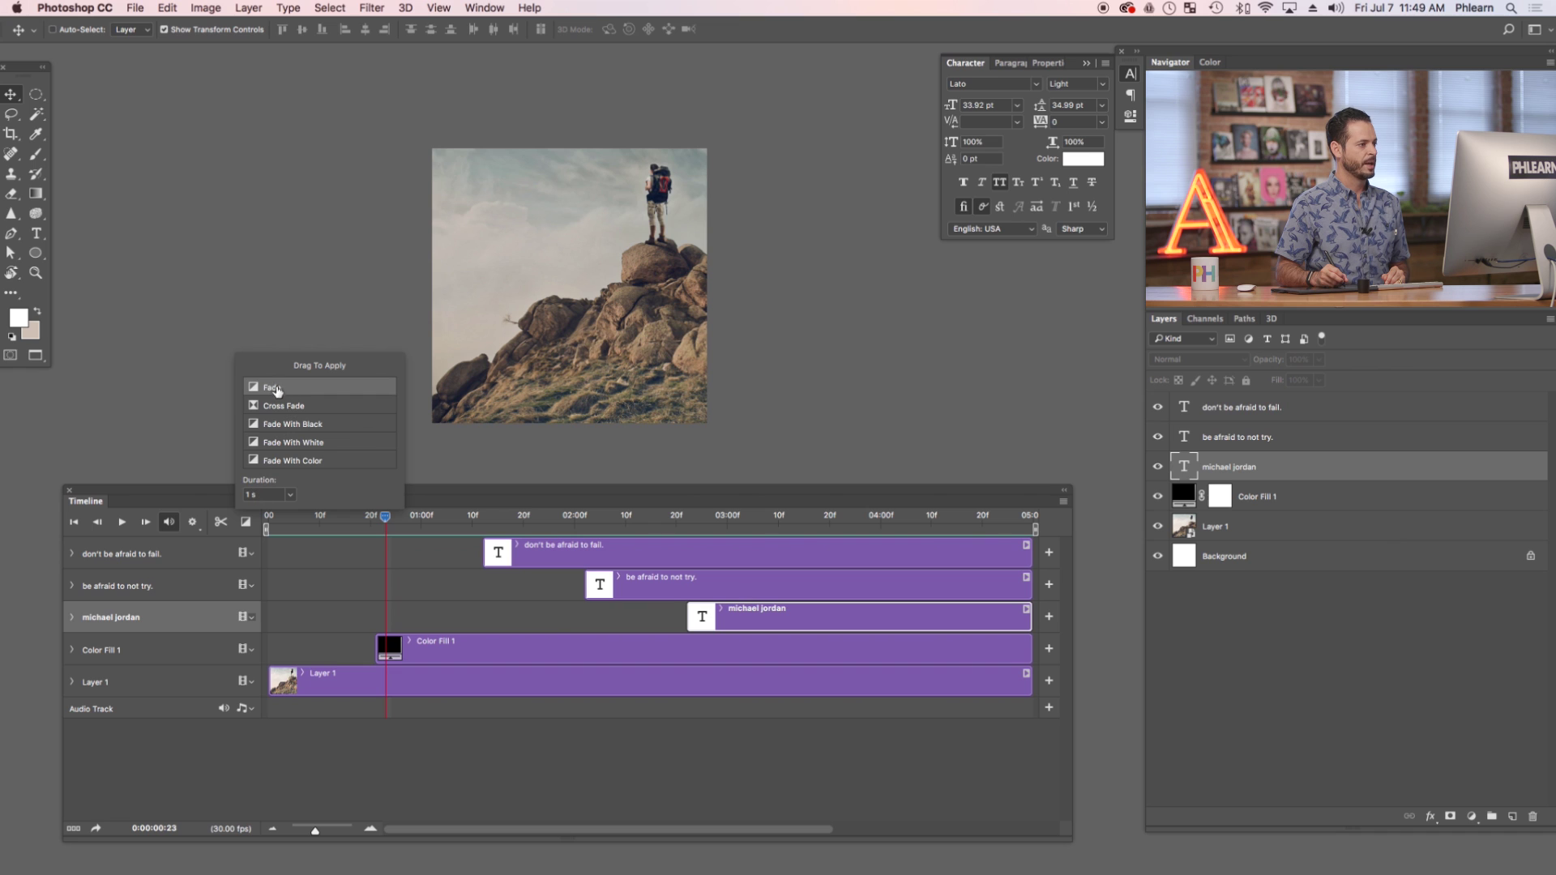
{"action": "left_click_drag", "start_coordinate": [381, 631], "coordinate": [384, 636]}
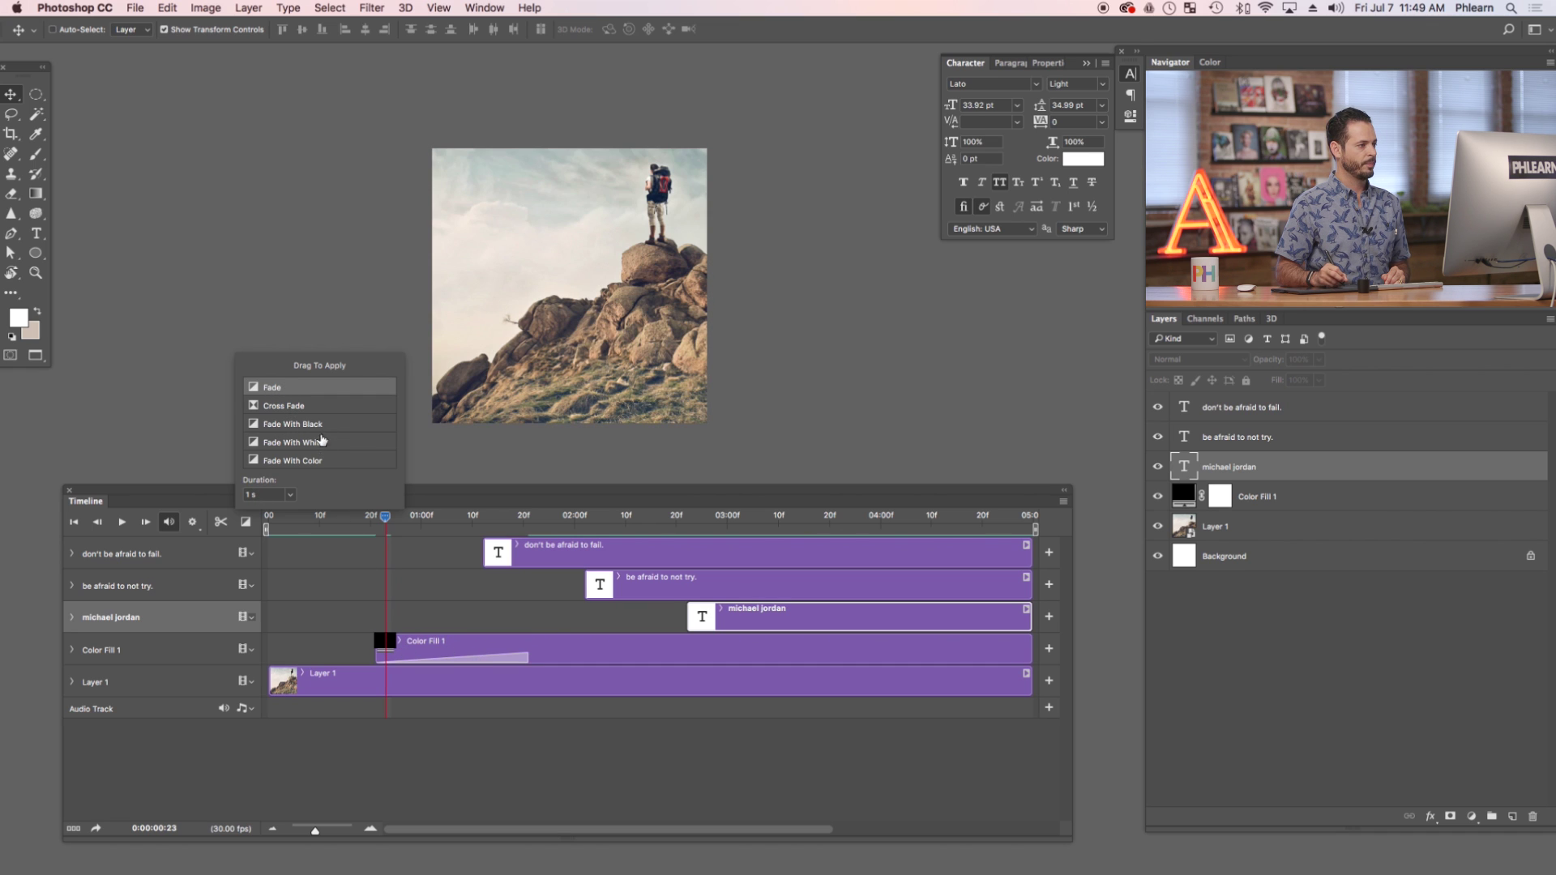
{"action": "left_click_drag", "start_coordinate": [268, 388], "coordinate": [500, 552]}
{"action": "left_click_drag", "start_coordinate": [331, 386], "coordinate": [599, 586]}
{"action": "left_click_drag", "start_coordinate": [331, 387], "coordinate": [751, 616]}
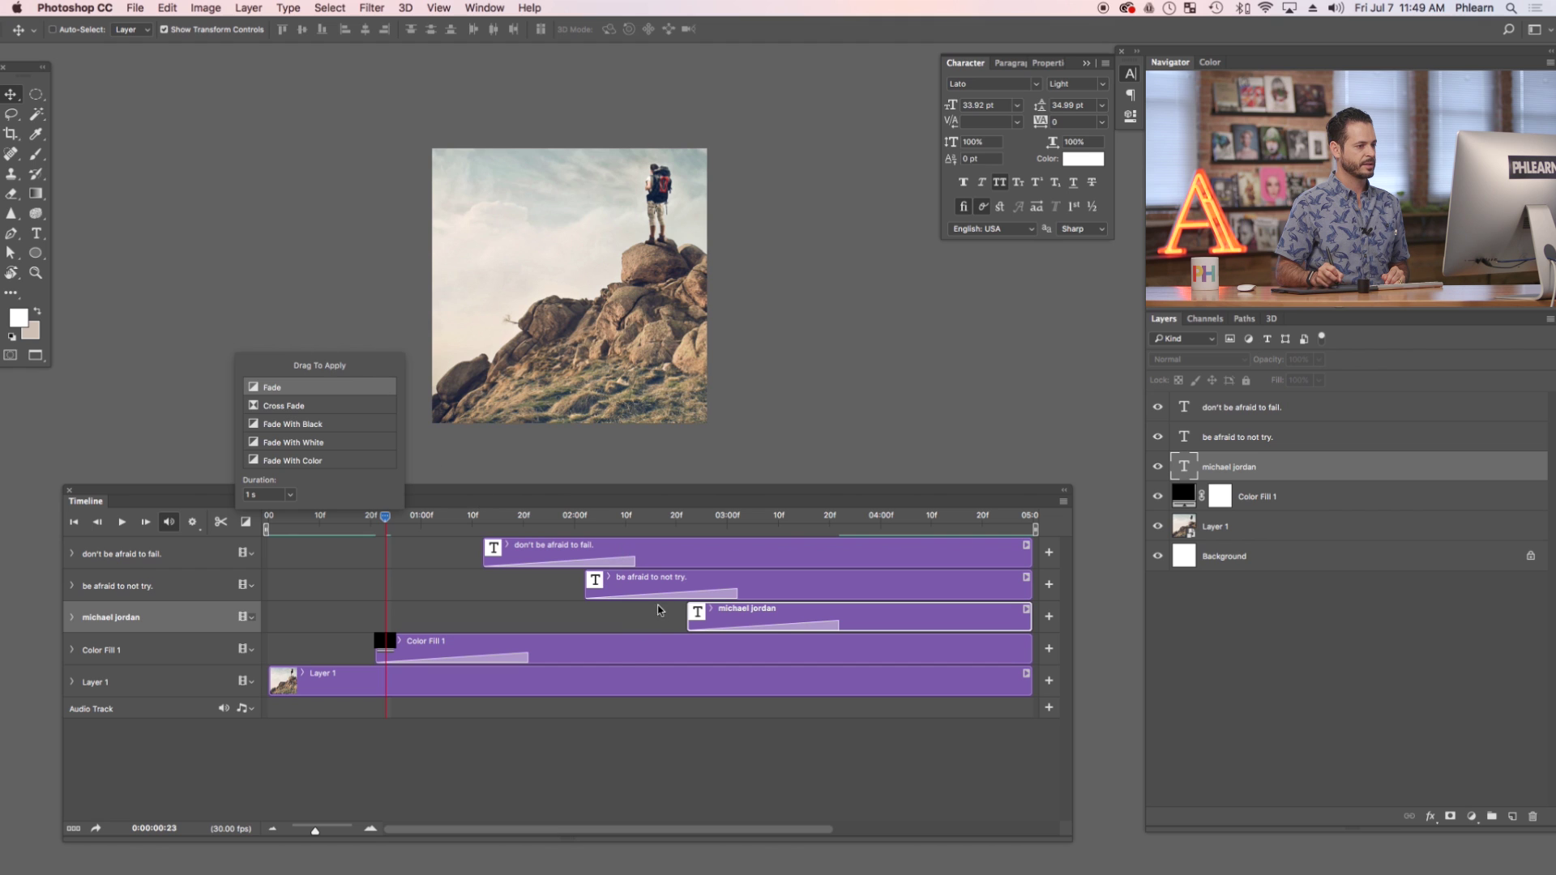
{"action": "left_click", "coordinate": [570, 508]}
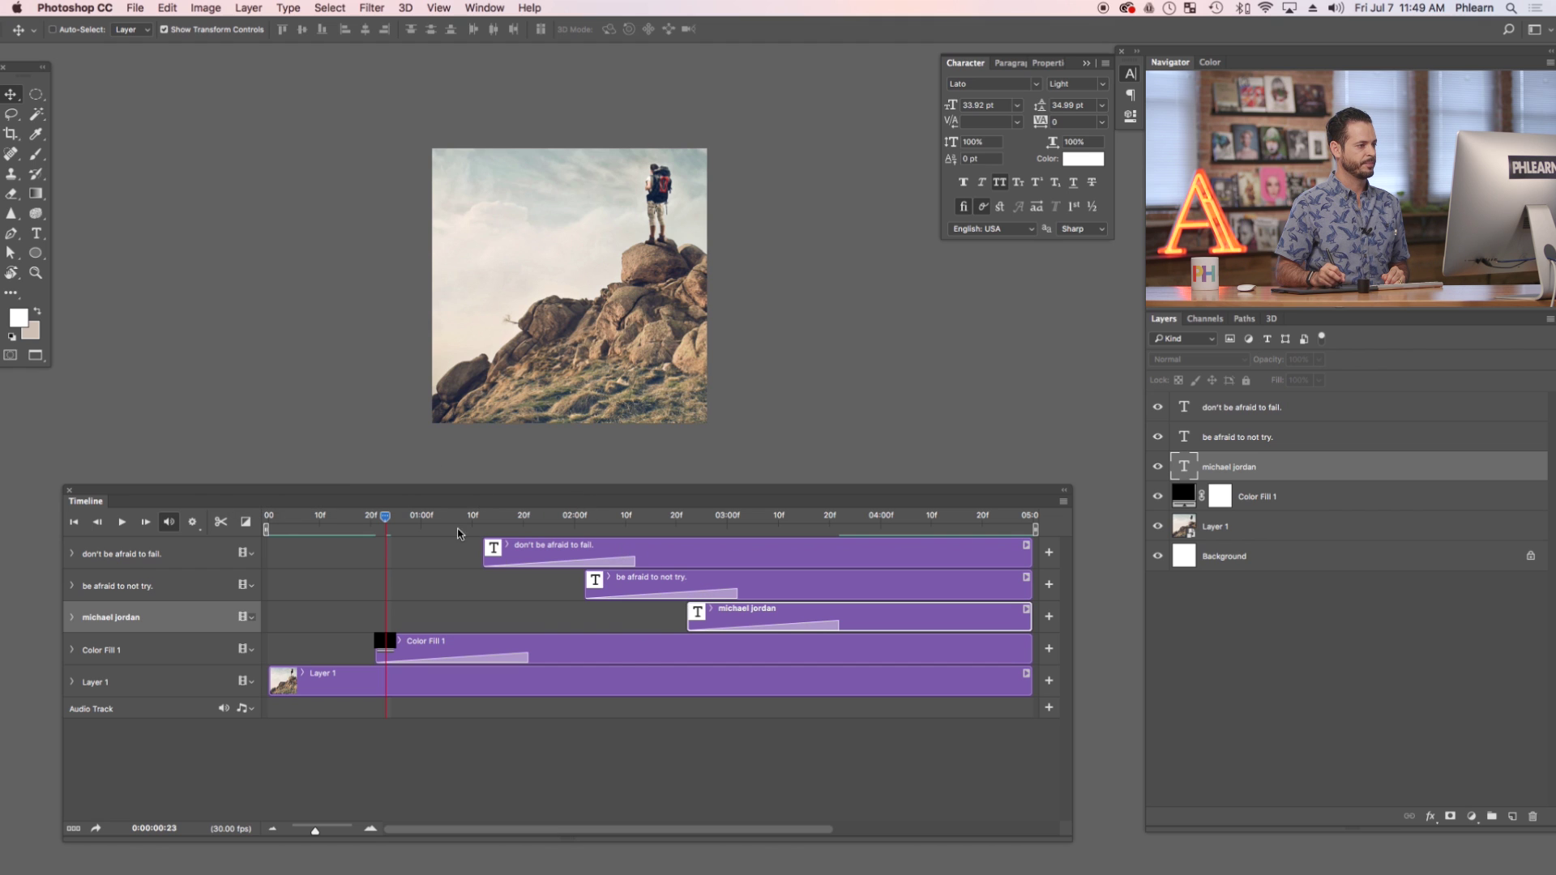
Play the animation from the beginning to check the fade-ins.
{"action": "left_click_drag", "start_coordinate": [381, 518], "coordinate": [195, 522]}
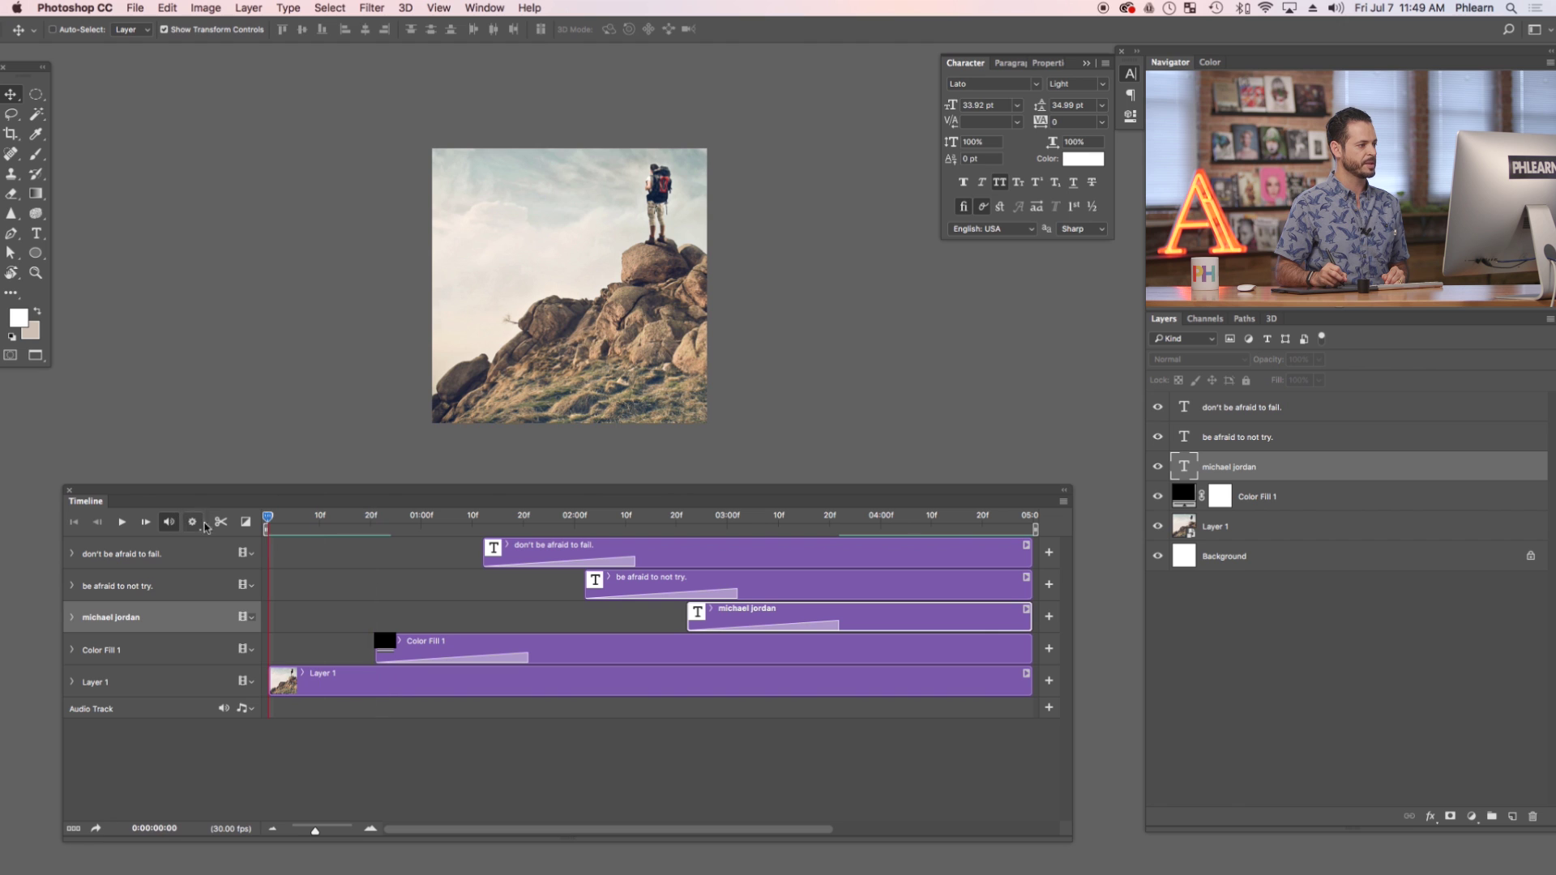
{"action": "left_click", "coordinate": [121, 522]}
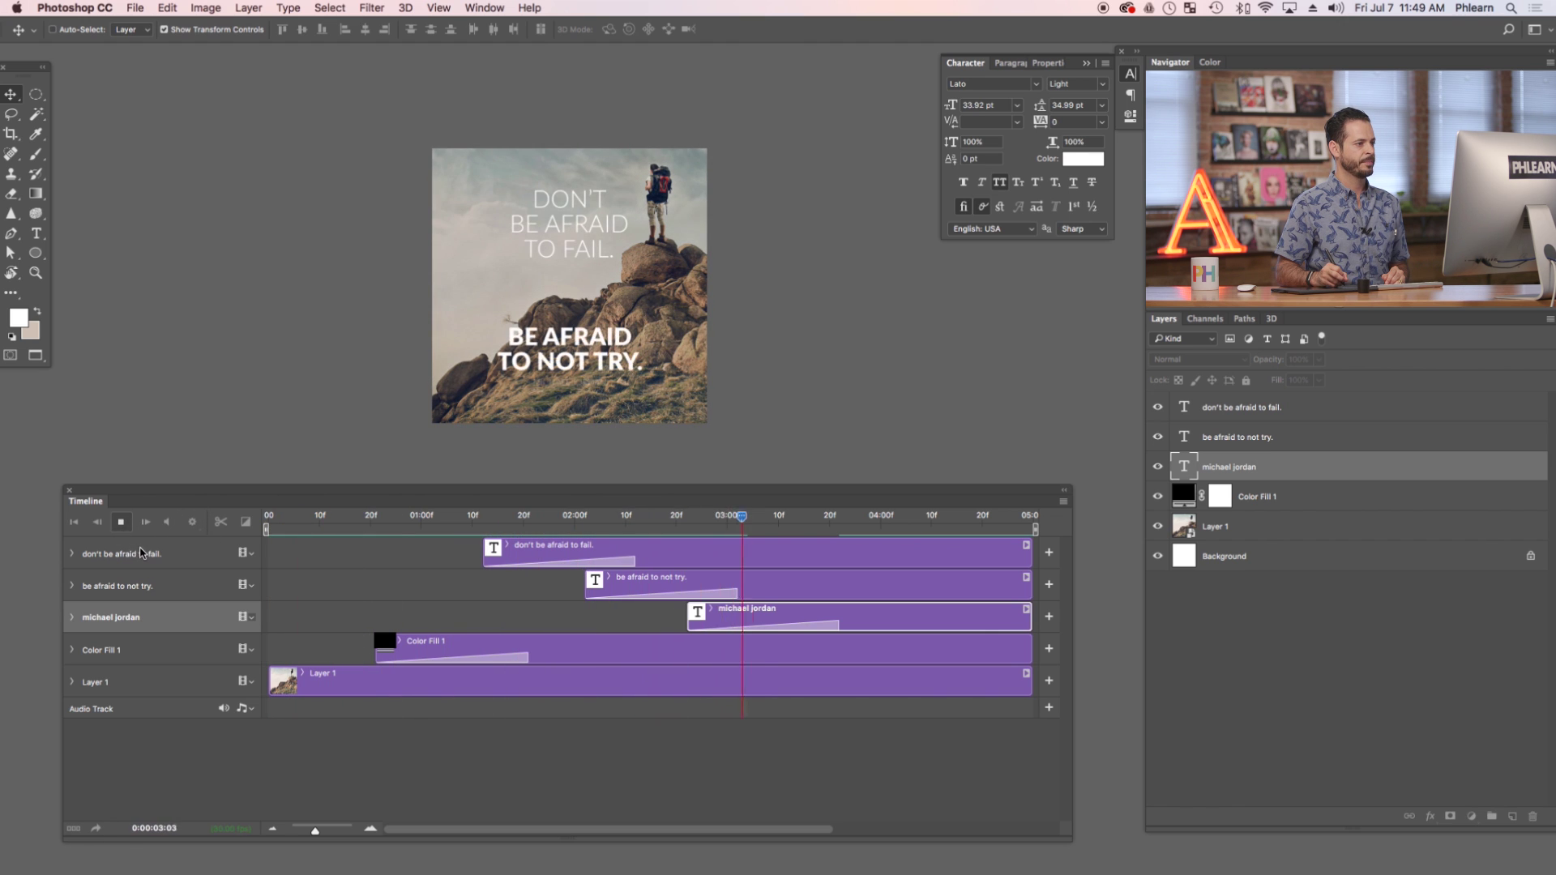
{"action": "key", "text": "space"}
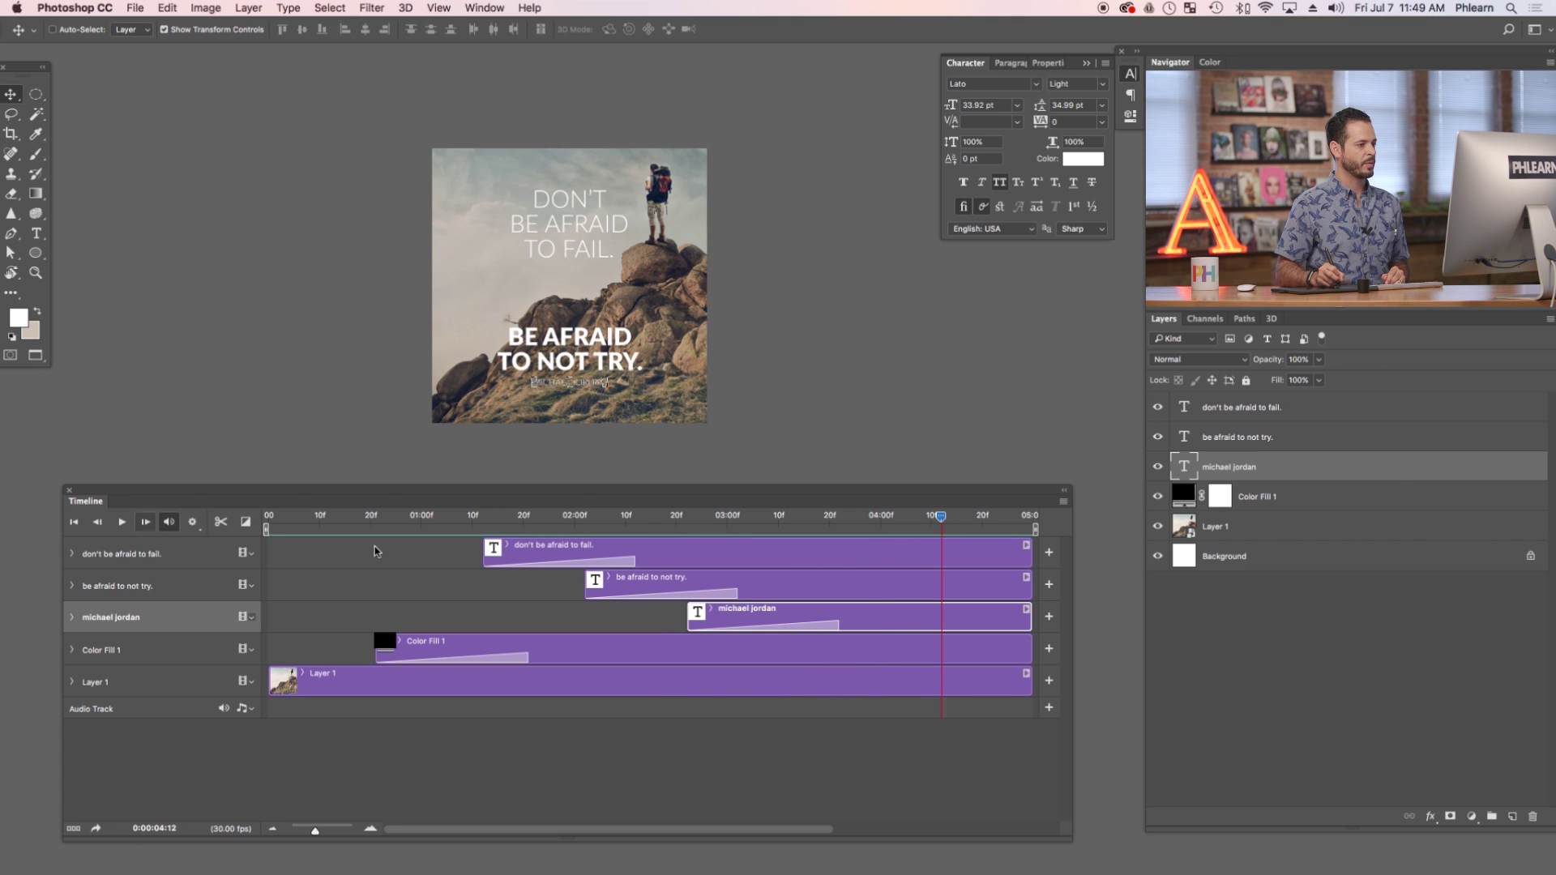
Shorten the fade-ins on Color Fill 1 and all three text clips to about half a second each.
{"action": "left_click", "coordinate": [632, 565]}
{"action": "left_click_drag", "start_coordinate": [633, 564], "coordinate": [558, 564]}
{"action": "left_click", "coordinate": [527, 657]}
{"action": "left_click_drag", "start_coordinate": [527, 657], "coordinate": [446, 662]}
{"action": "left_click", "coordinate": [734, 594]}
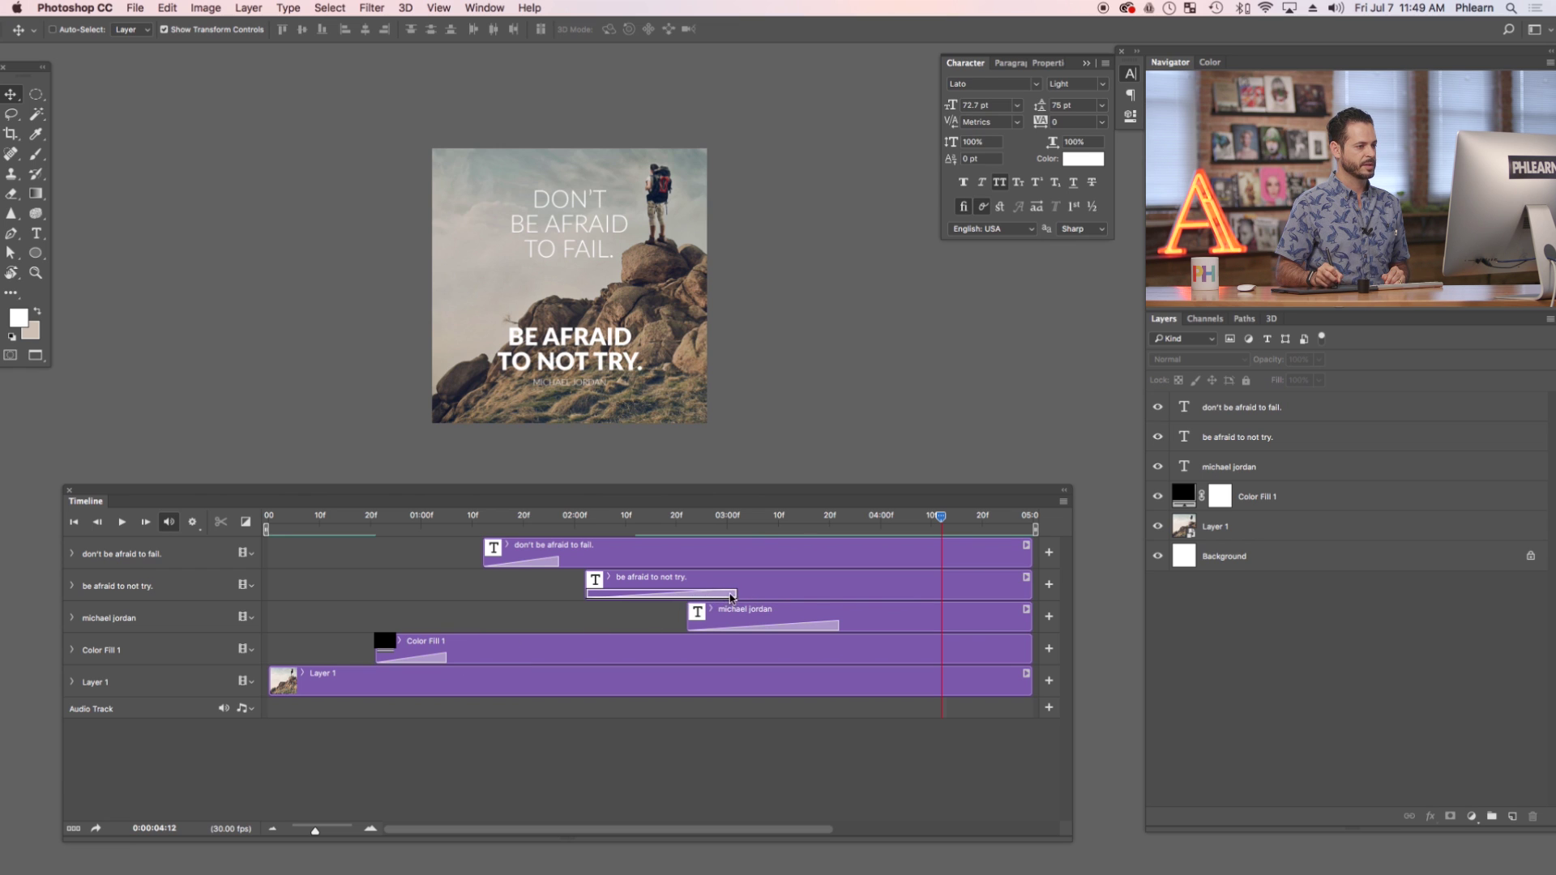
{"action": "left_click_drag", "start_coordinate": [731, 594], "coordinate": [666, 594]}
{"action": "left_click_drag", "start_coordinate": [687, 593], "coordinate": [687, 593]}
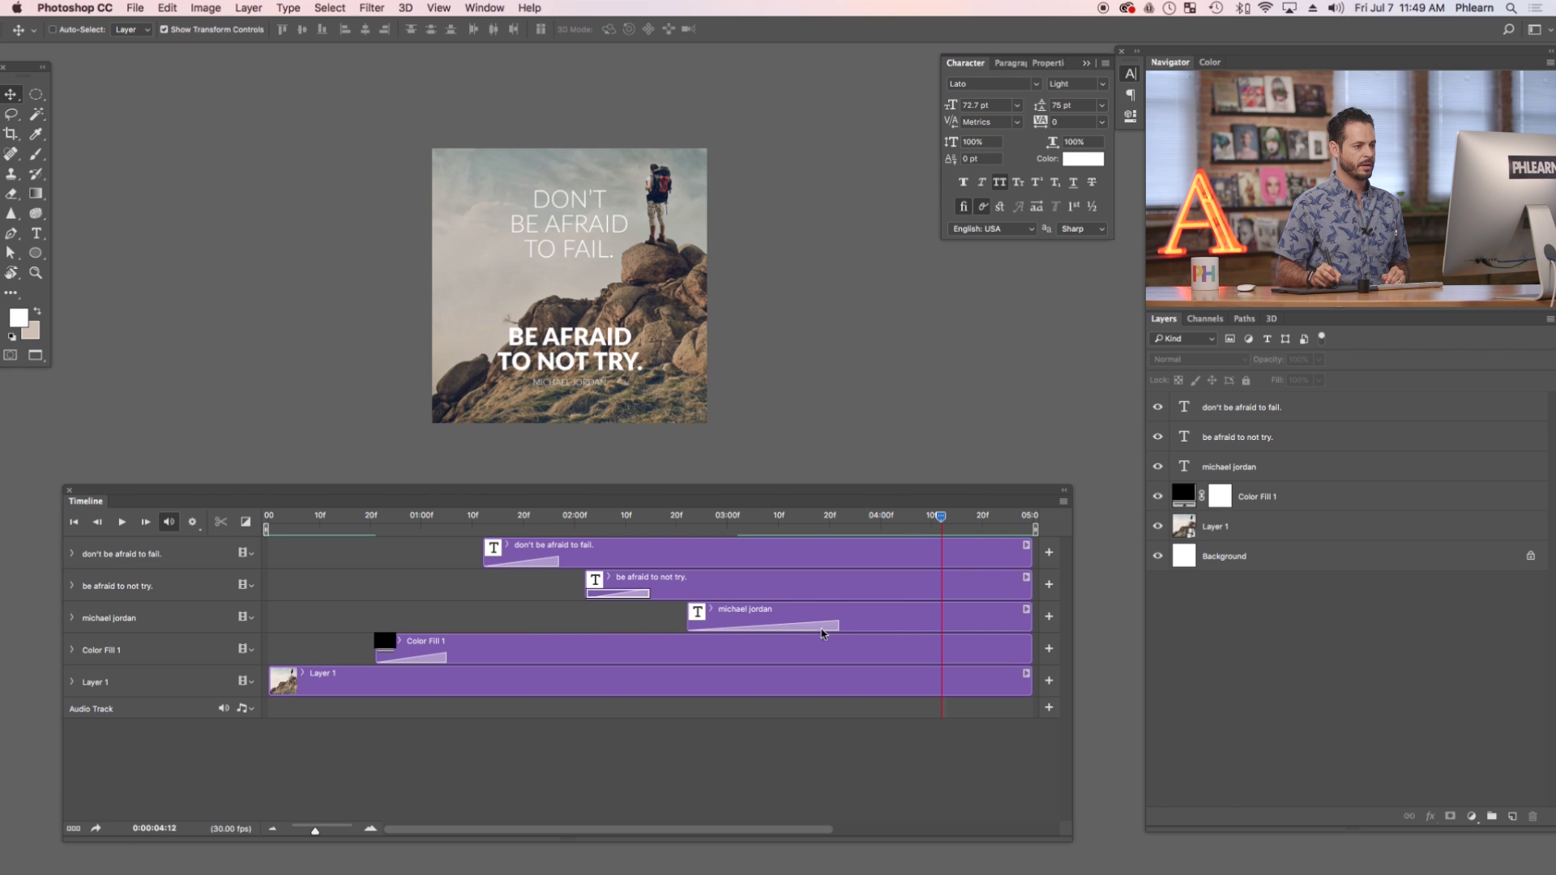
{"action": "left_click_drag", "start_coordinate": [838, 626], "coordinate": [771, 631]}
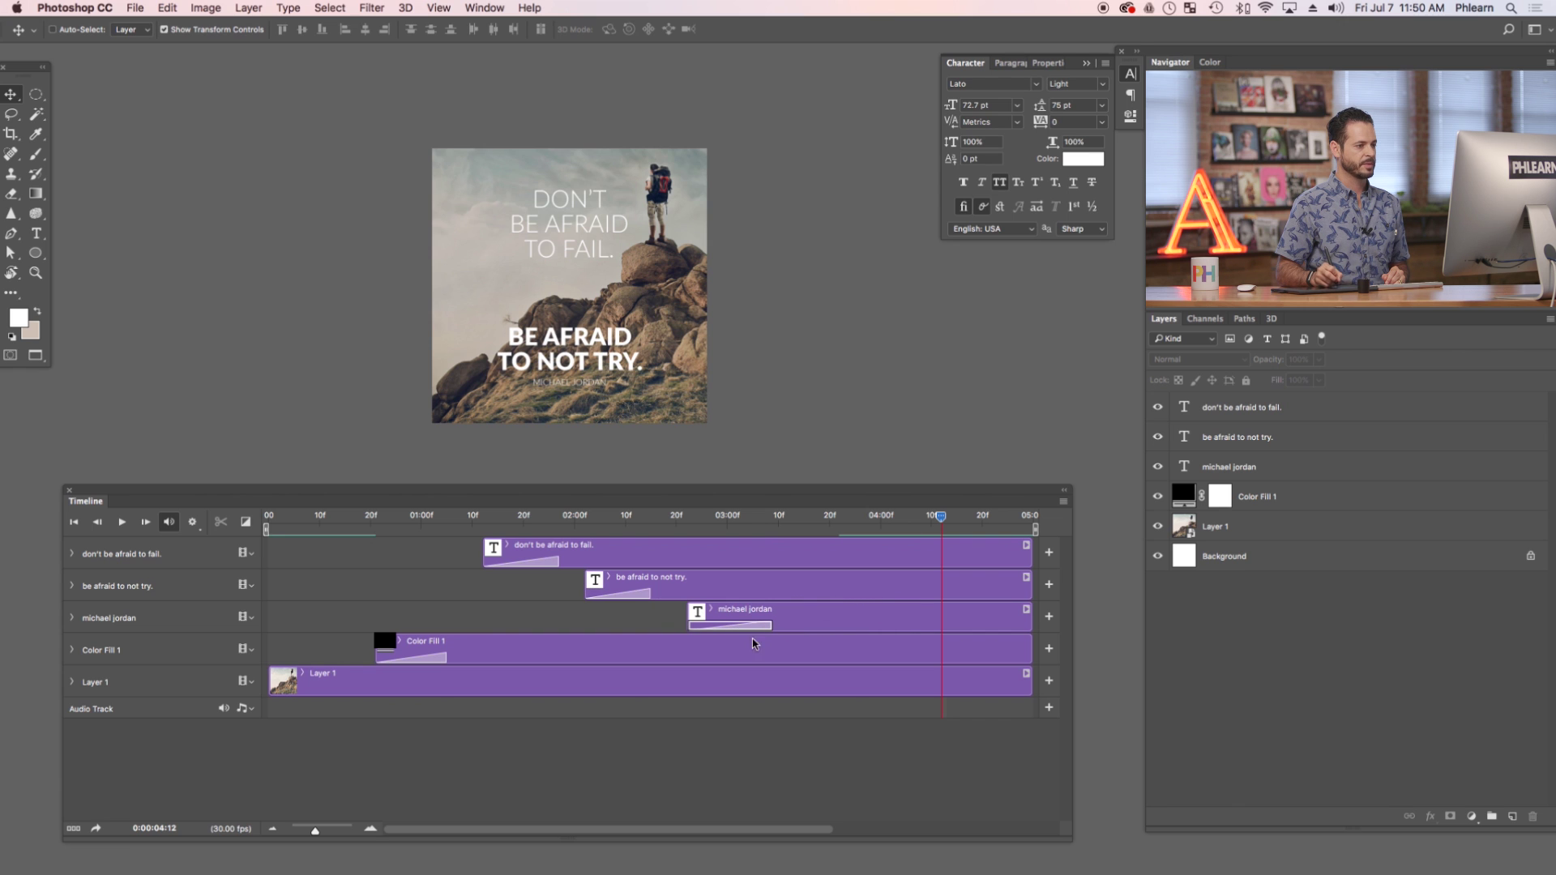
Replay the animation from the beginning to check the pacing of the shortened fades.
{"action": "left_click_drag", "start_coordinate": [499, 515], "coordinate": [185, 533]}
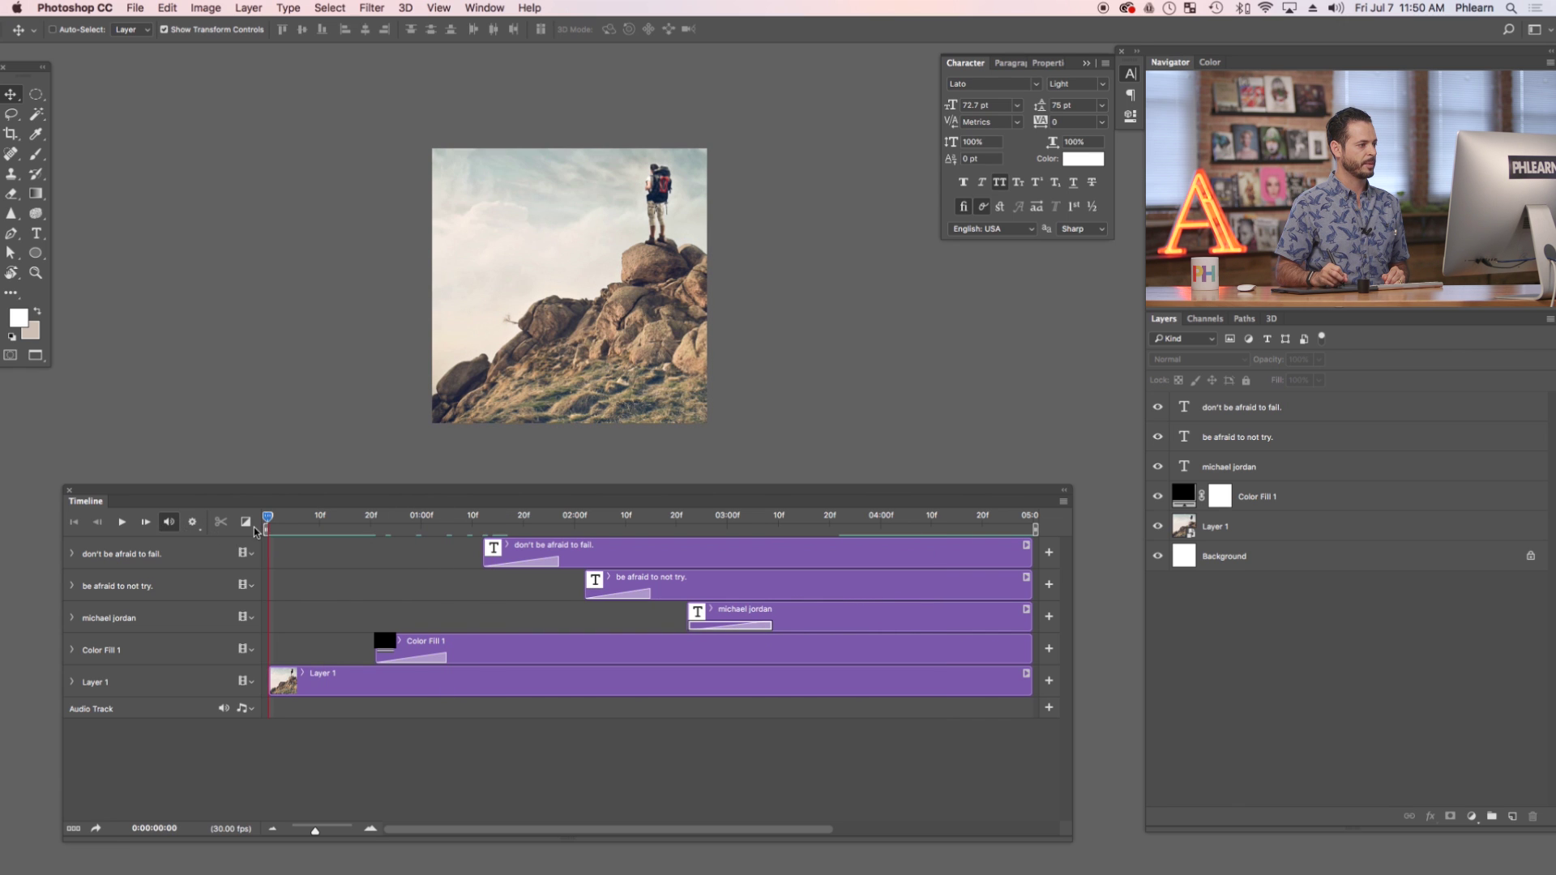
{"action": "left_click", "coordinate": [122, 522]}
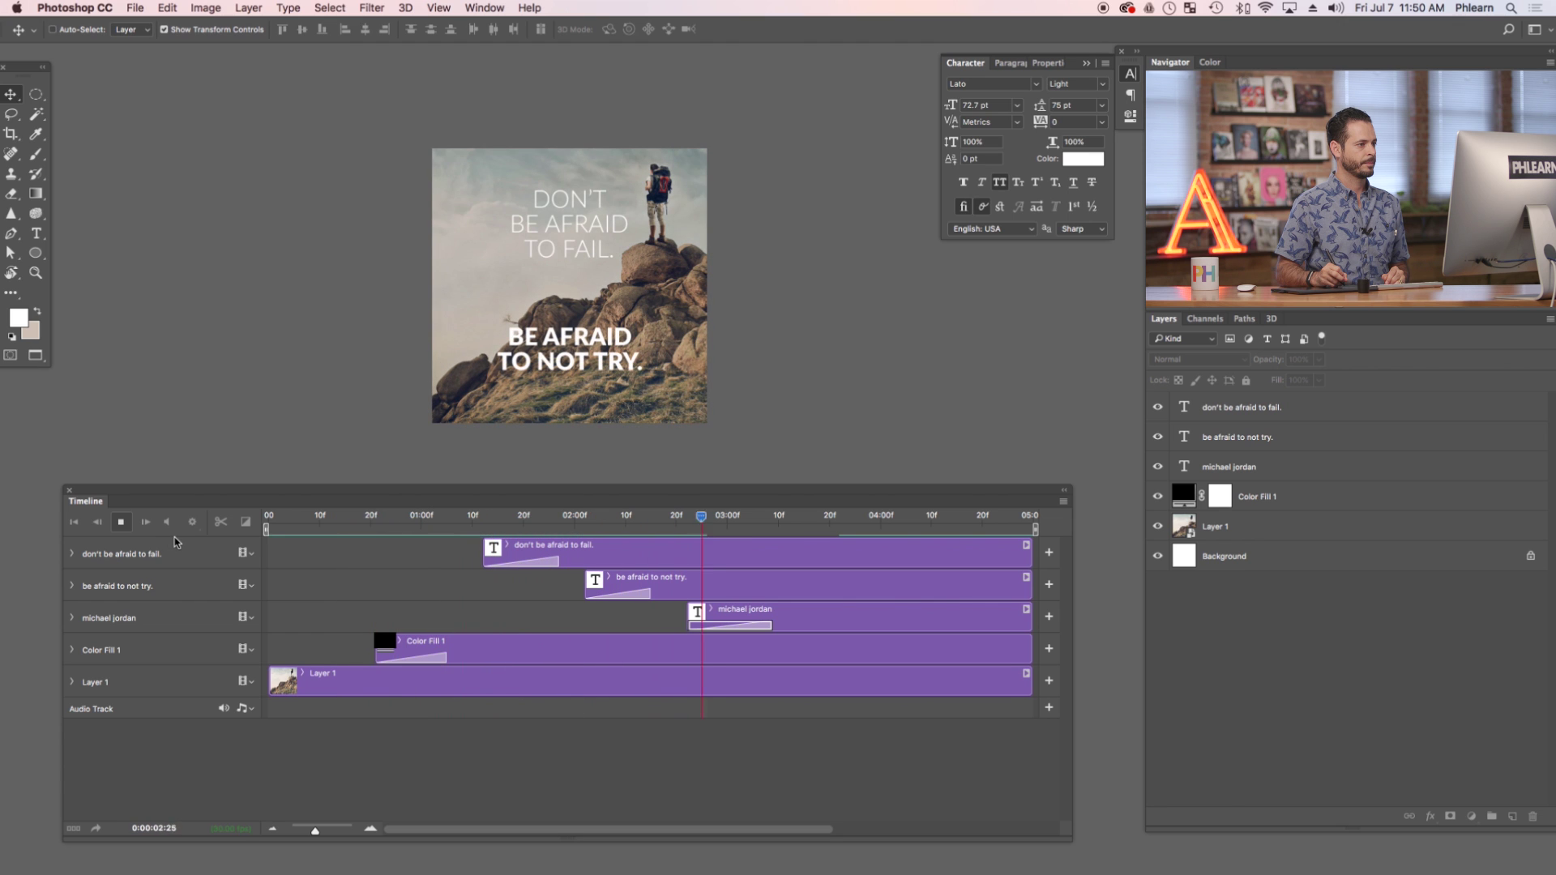
{"action": "left_click", "coordinate": [134, 525]}
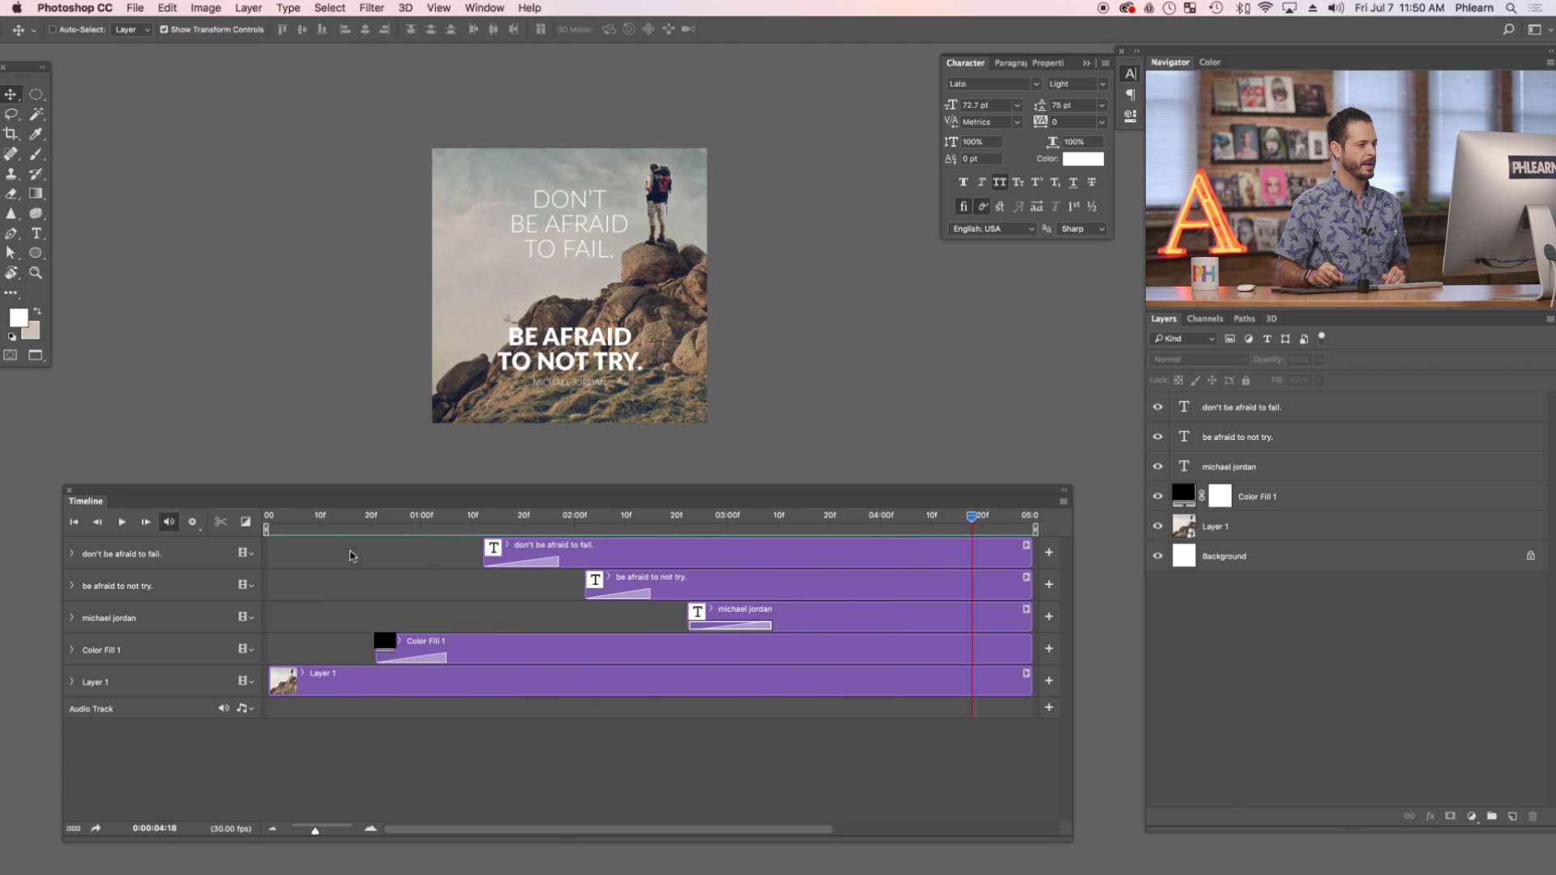
Start "be afraid to not try." at about 2:07, shorten the "don't be afraid to fail." and Color Fill 1 fades to about 10 frames, and rewind.
{"action": "left_click", "coordinate": [595, 582]}
{"action": "left_click_drag", "start_coordinate": [595, 582], "coordinate": [533, 561]}
{"action": "left_click_drag", "start_coordinate": [446, 658], "coordinate": [426, 658]}
{"action": "left_click_drag", "start_coordinate": [307, 520], "coordinate": [268, 519]}
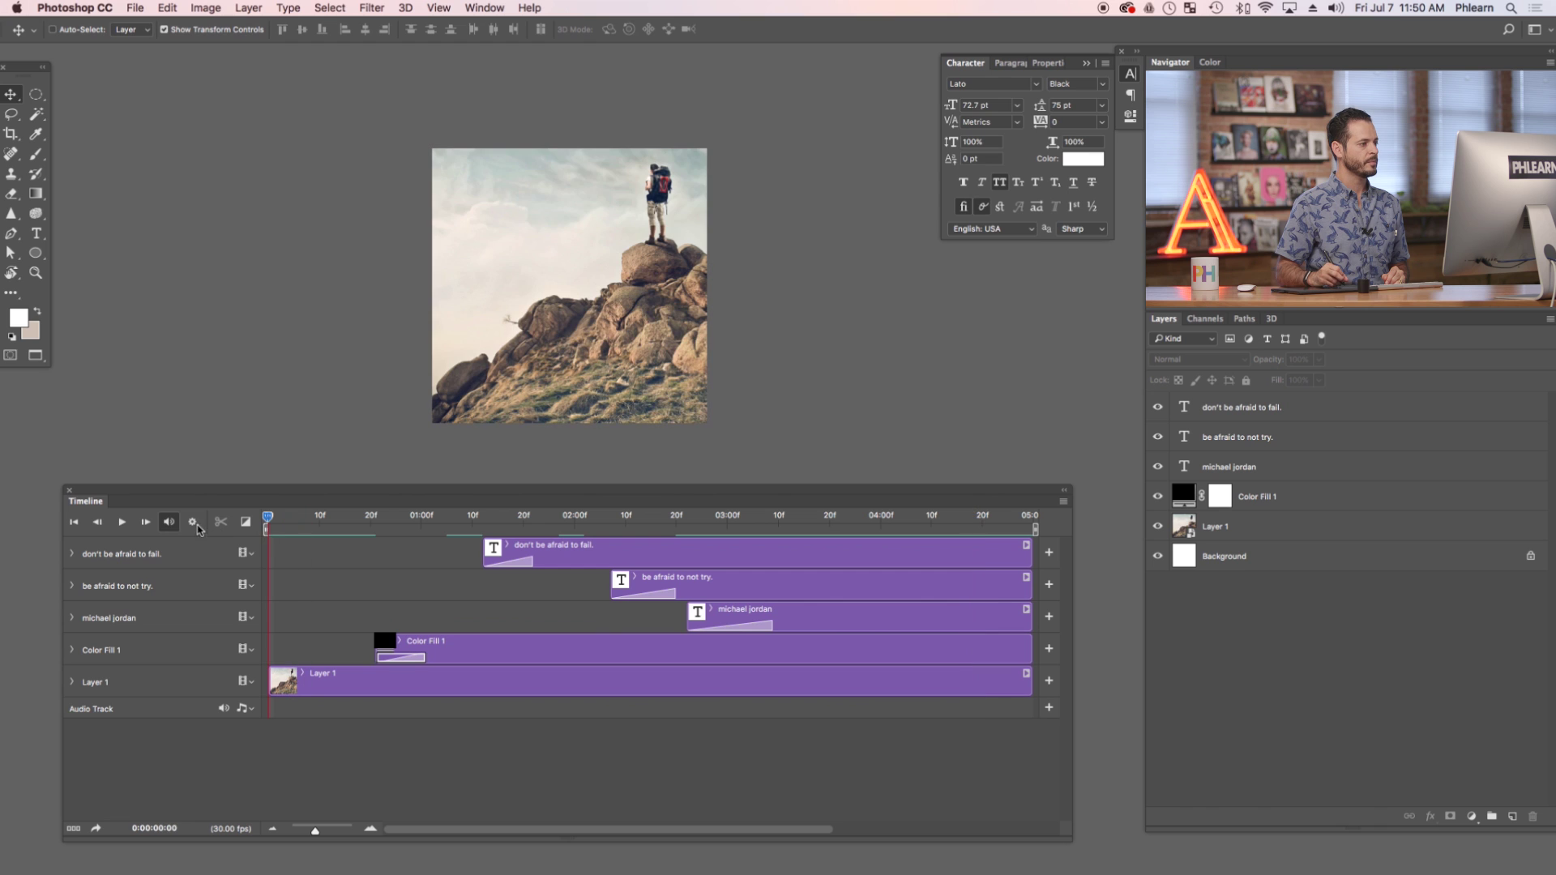
Play the animation from the beginning, start the michael jordan clip at about 2:26 and shorten its fade-in to about 11 frames.
{"action": "left_click", "coordinate": [123, 521]}
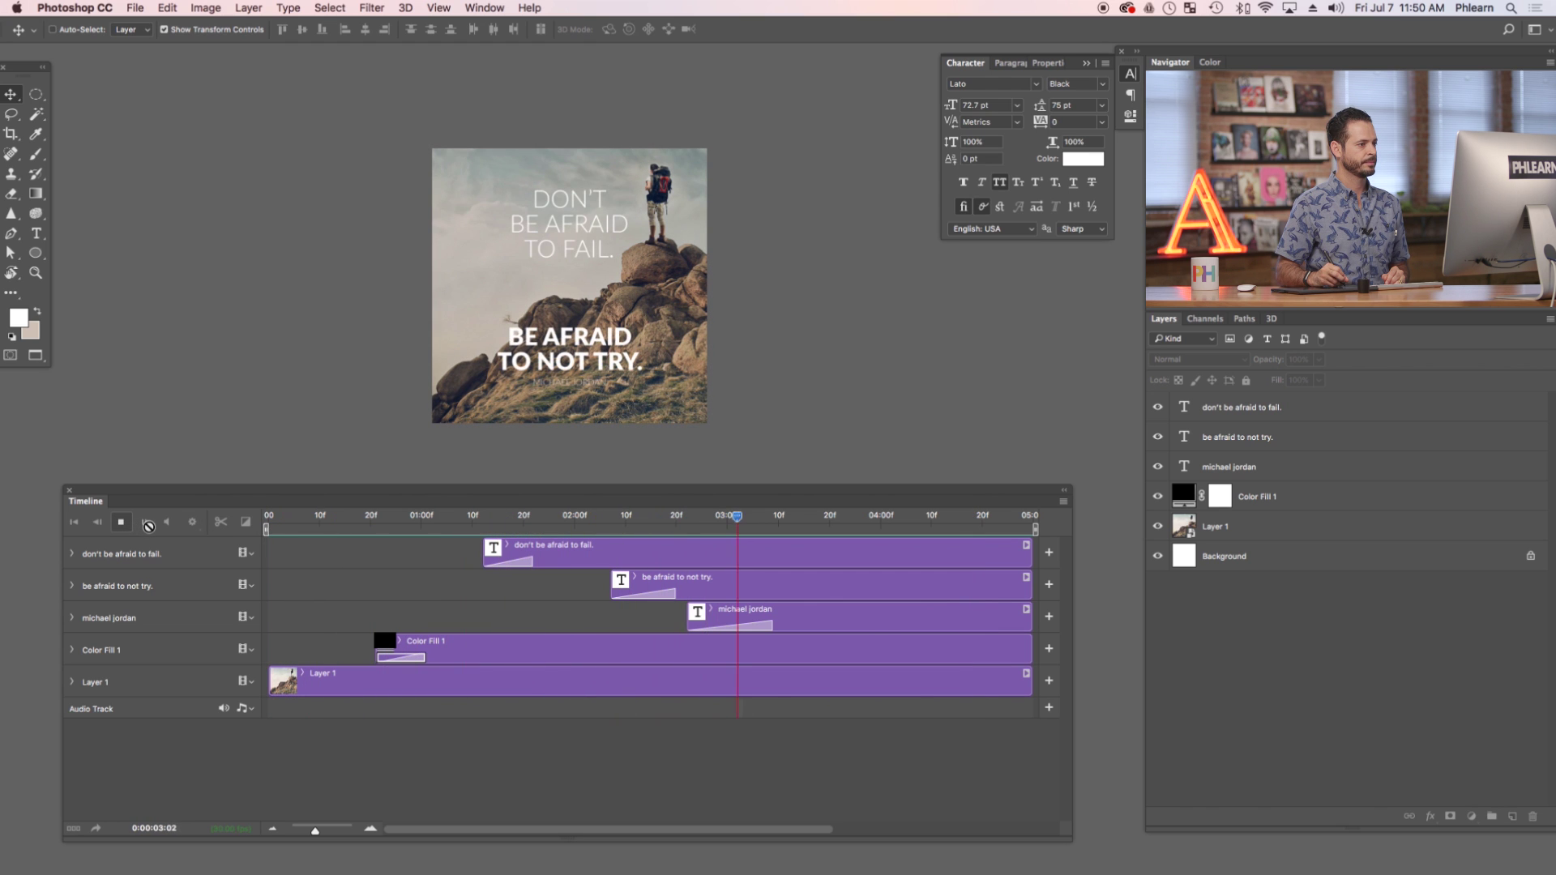
{"action": "key", "text": "space"}
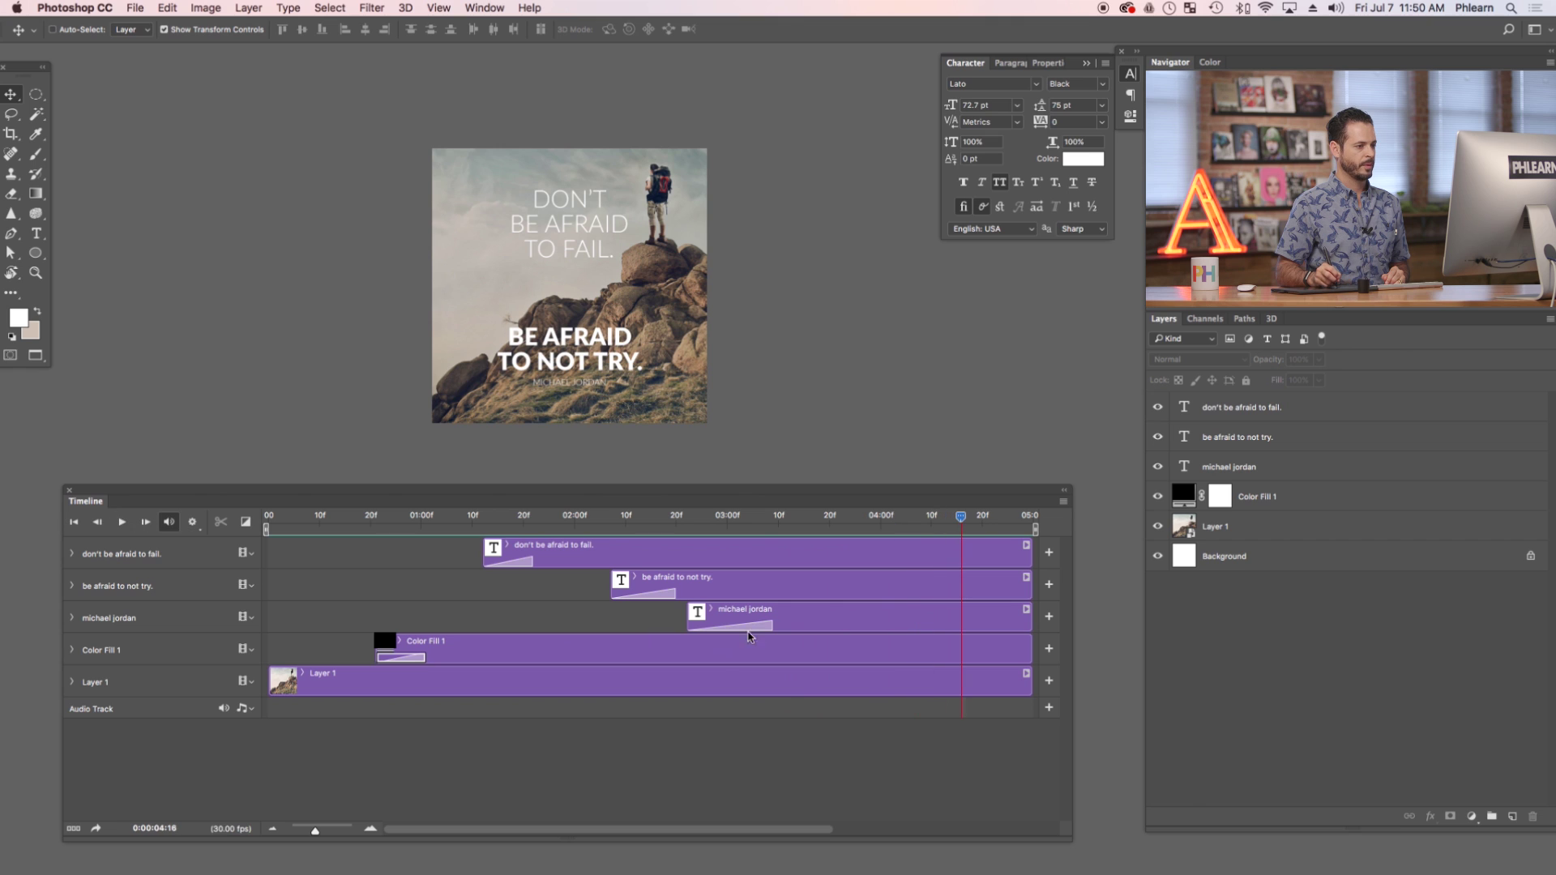
{"action": "left_click_drag", "start_coordinate": [689, 616], "coordinate": [706, 613]}
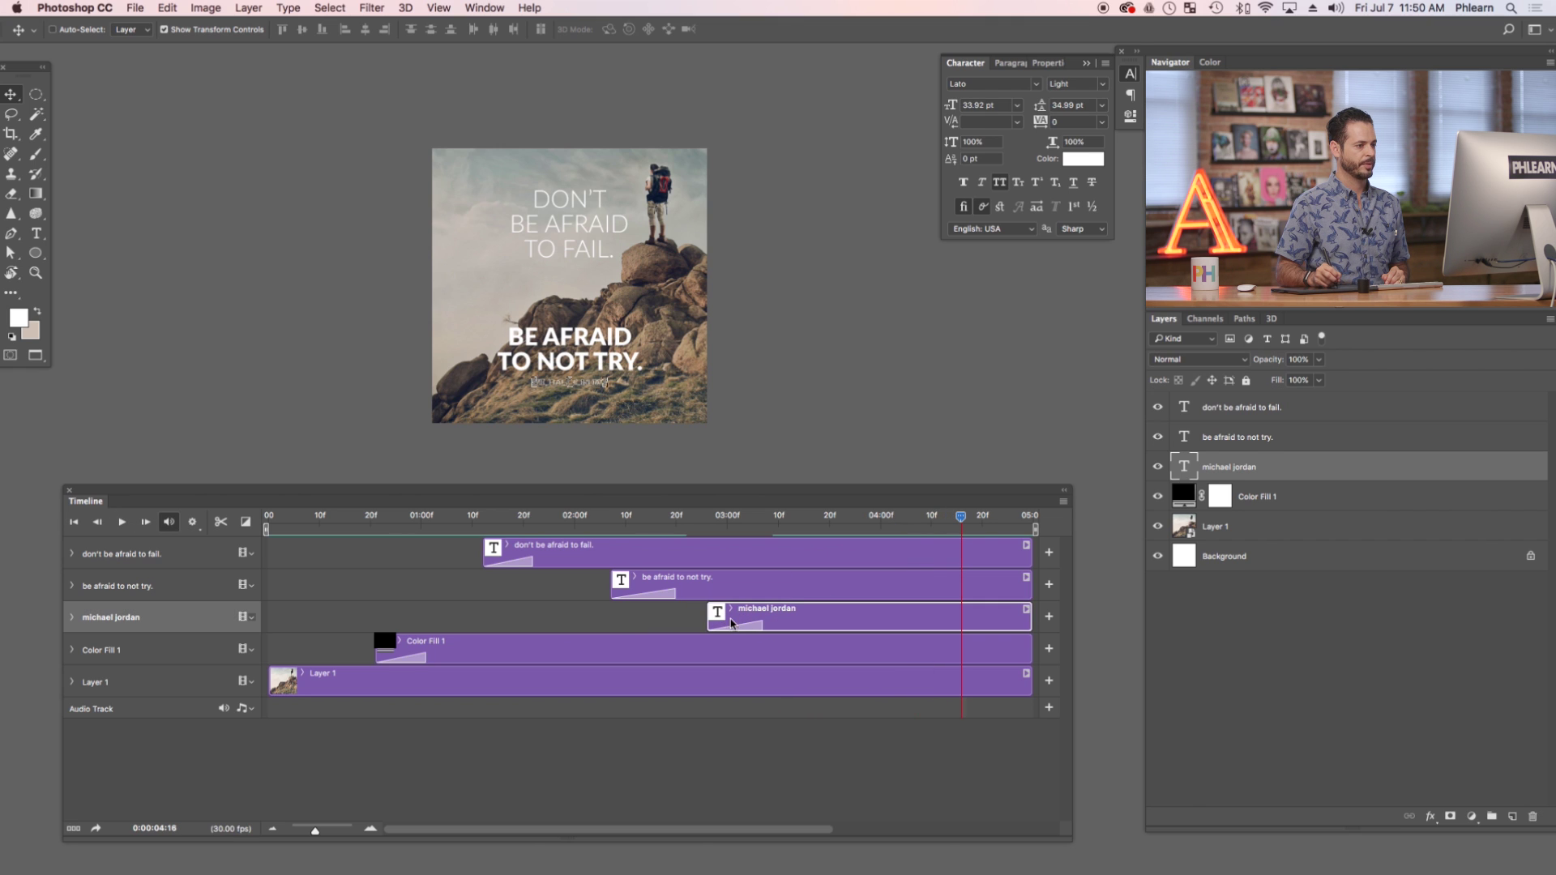
Replay the animation from the beginning to check the timing of the michael jordan text.
{"action": "left_click_drag", "start_coordinate": [568, 519], "coordinate": [268, 523]}
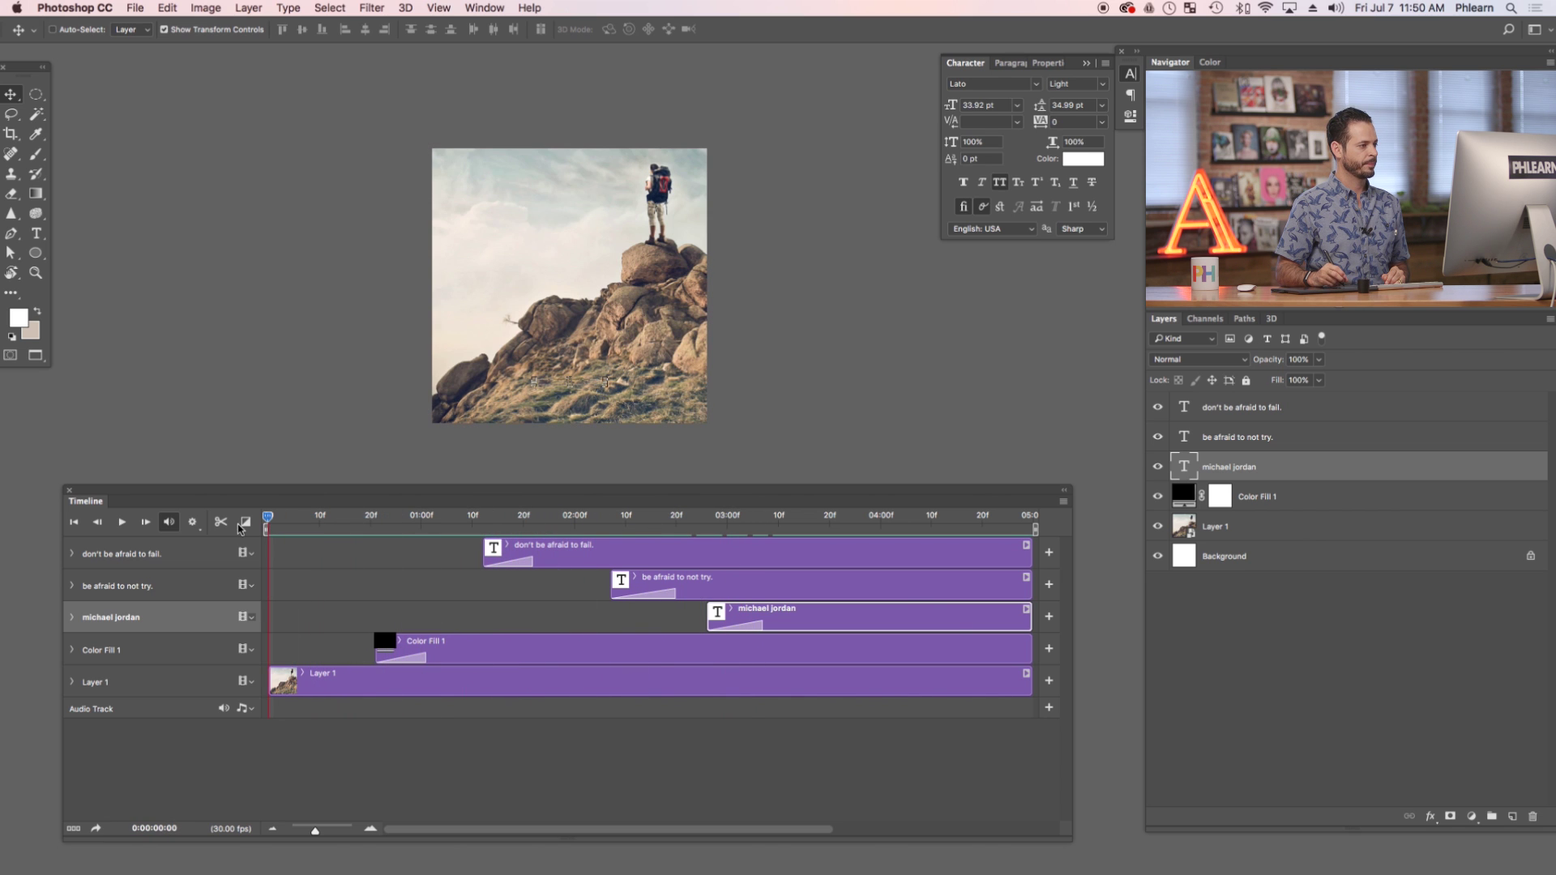
{"action": "left_click", "coordinate": [126, 521]}
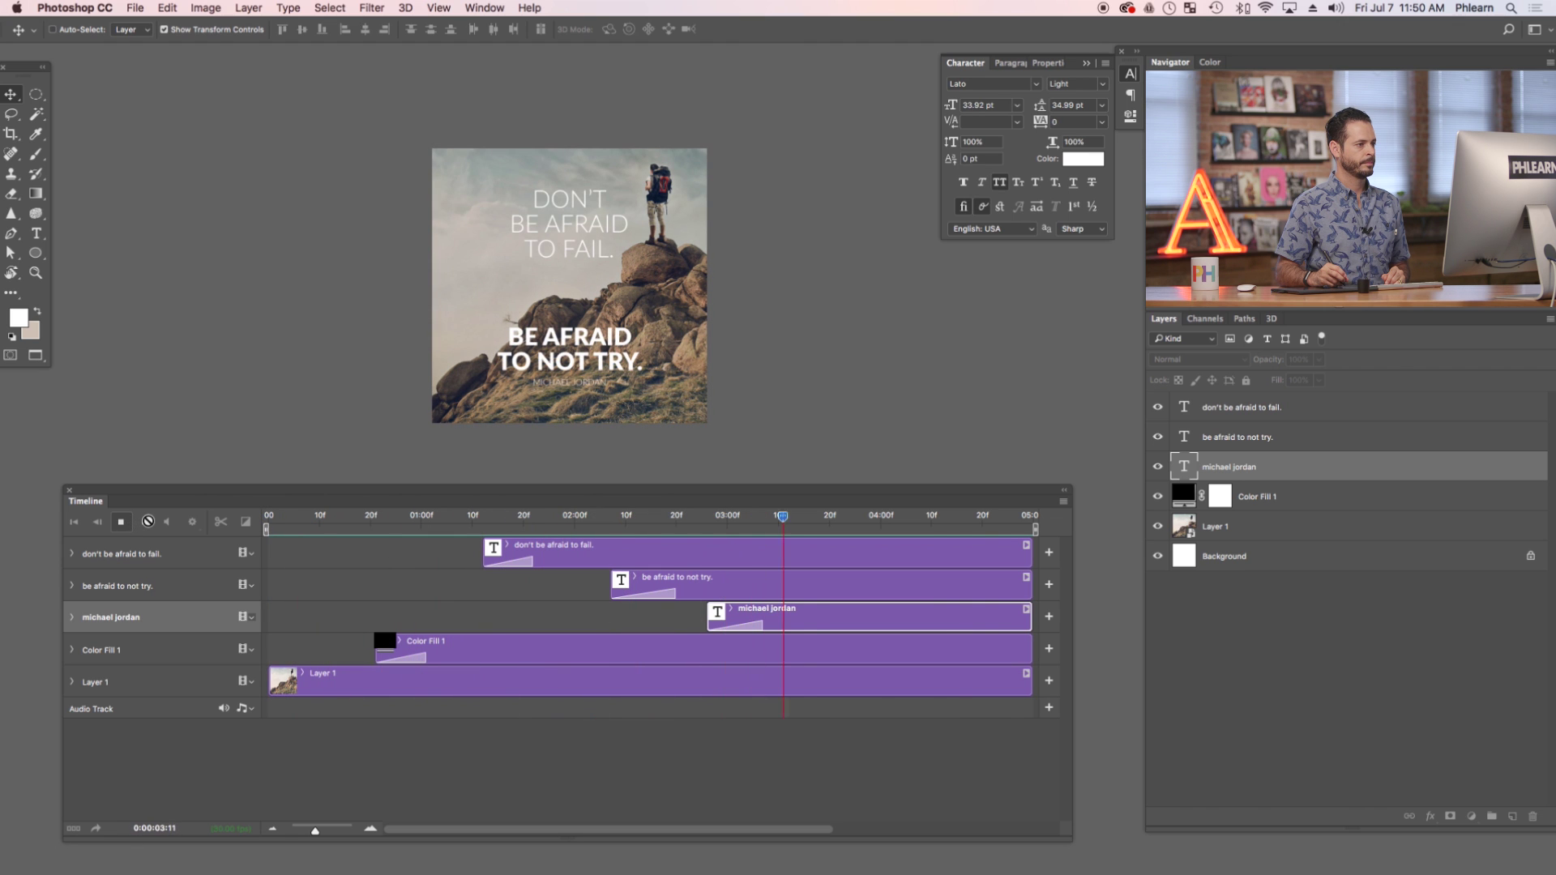
{"action": "left_click", "coordinate": [123, 526]}
Set the opacity of the Color Fill 1 layer to 30% with the playhead at about 1:03.
{"action": "left_click", "coordinate": [435, 516]}
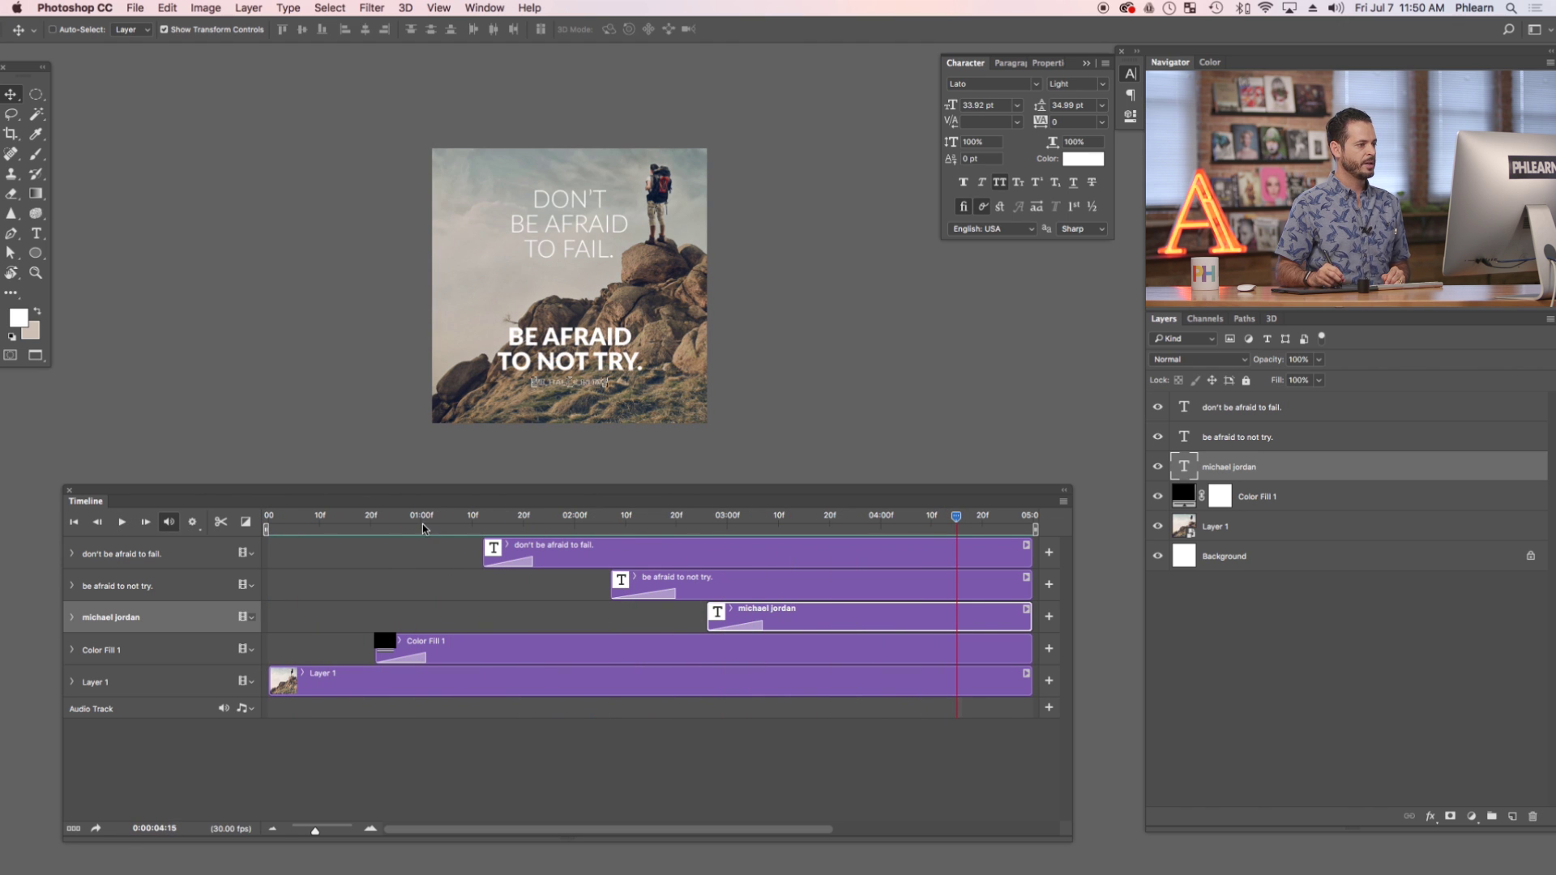
{"action": "left_click", "coordinate": [469, 653]}
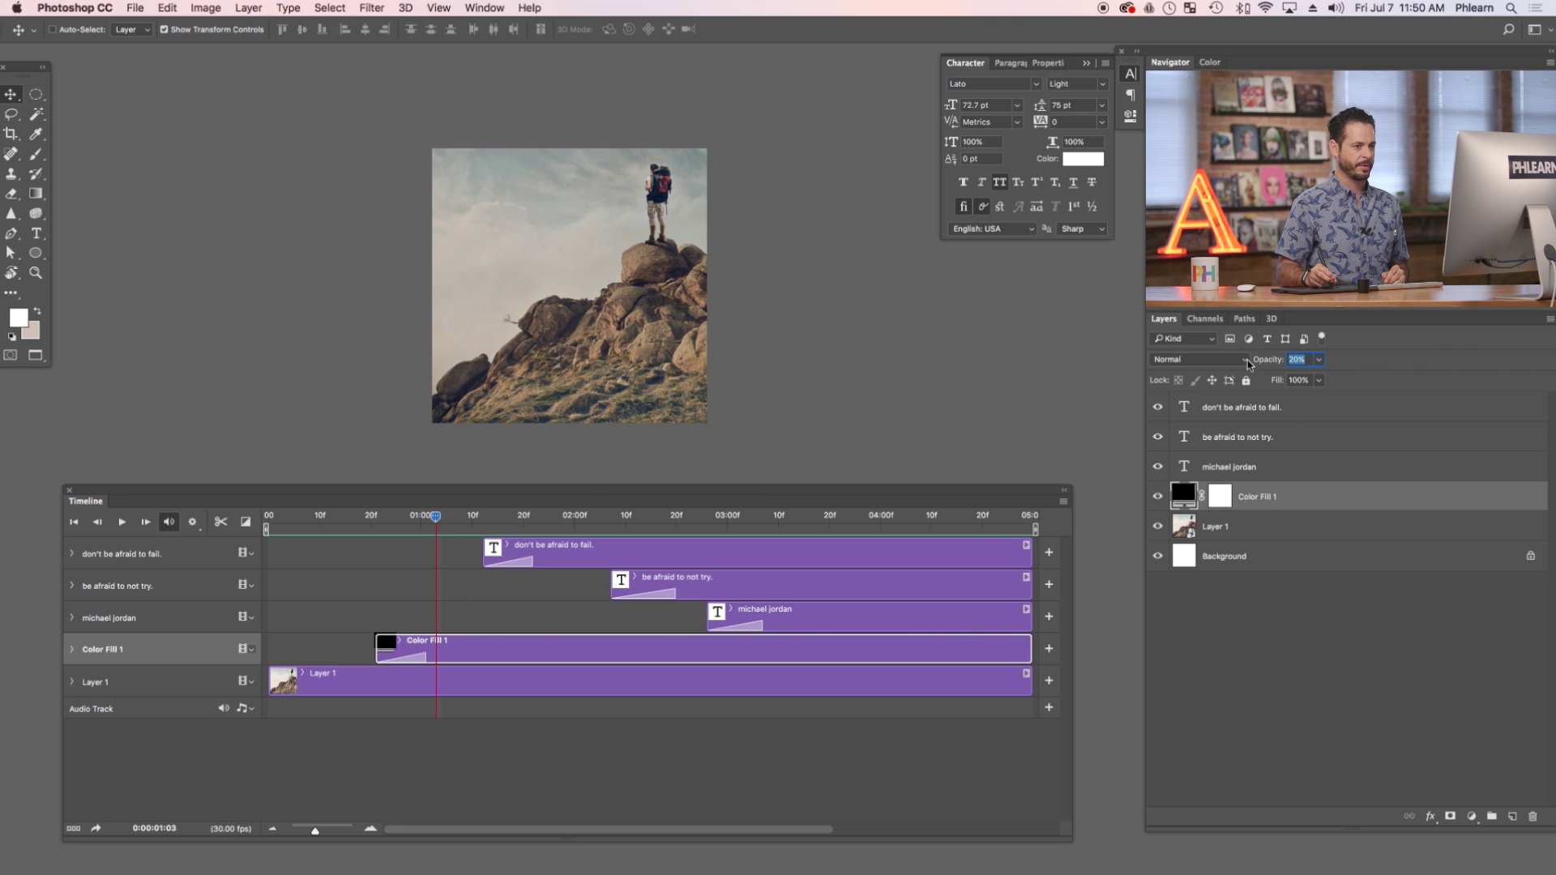
{"action": "type", "text": "30"}
{"action": "key", "text": "Return"}
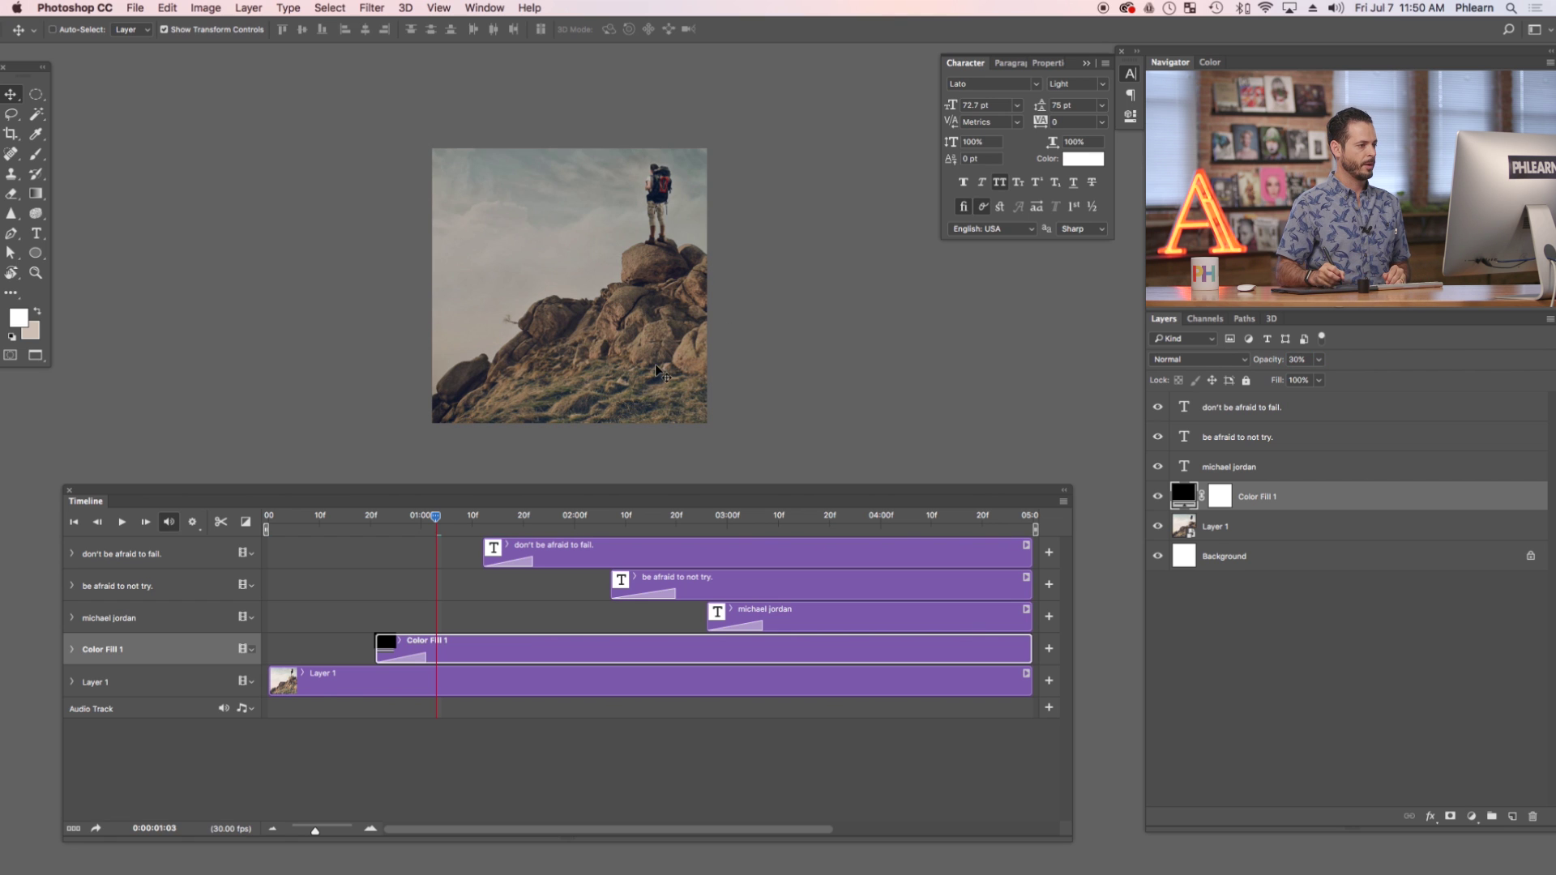
Replay the animation from the beginning and lengthen the Color Fill 1 fade-in to about 20 frames.
{"action": "left_click_drag", "start_coordinate": [427, 523], "coordinate": [335, 526]}
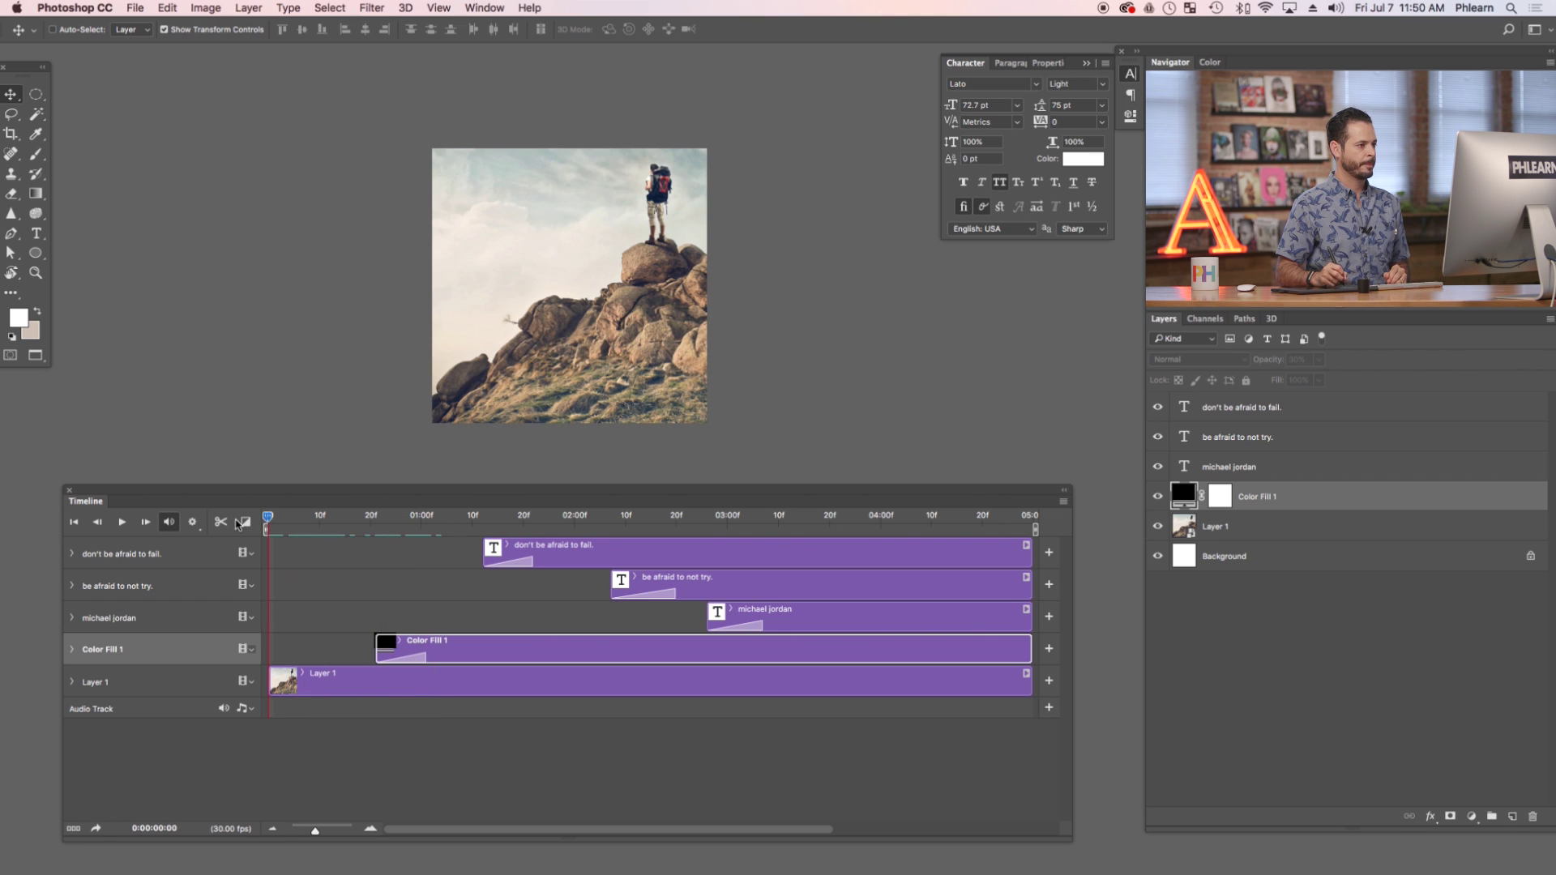
{"action": "left_click", "coordinate": [122, 523]}
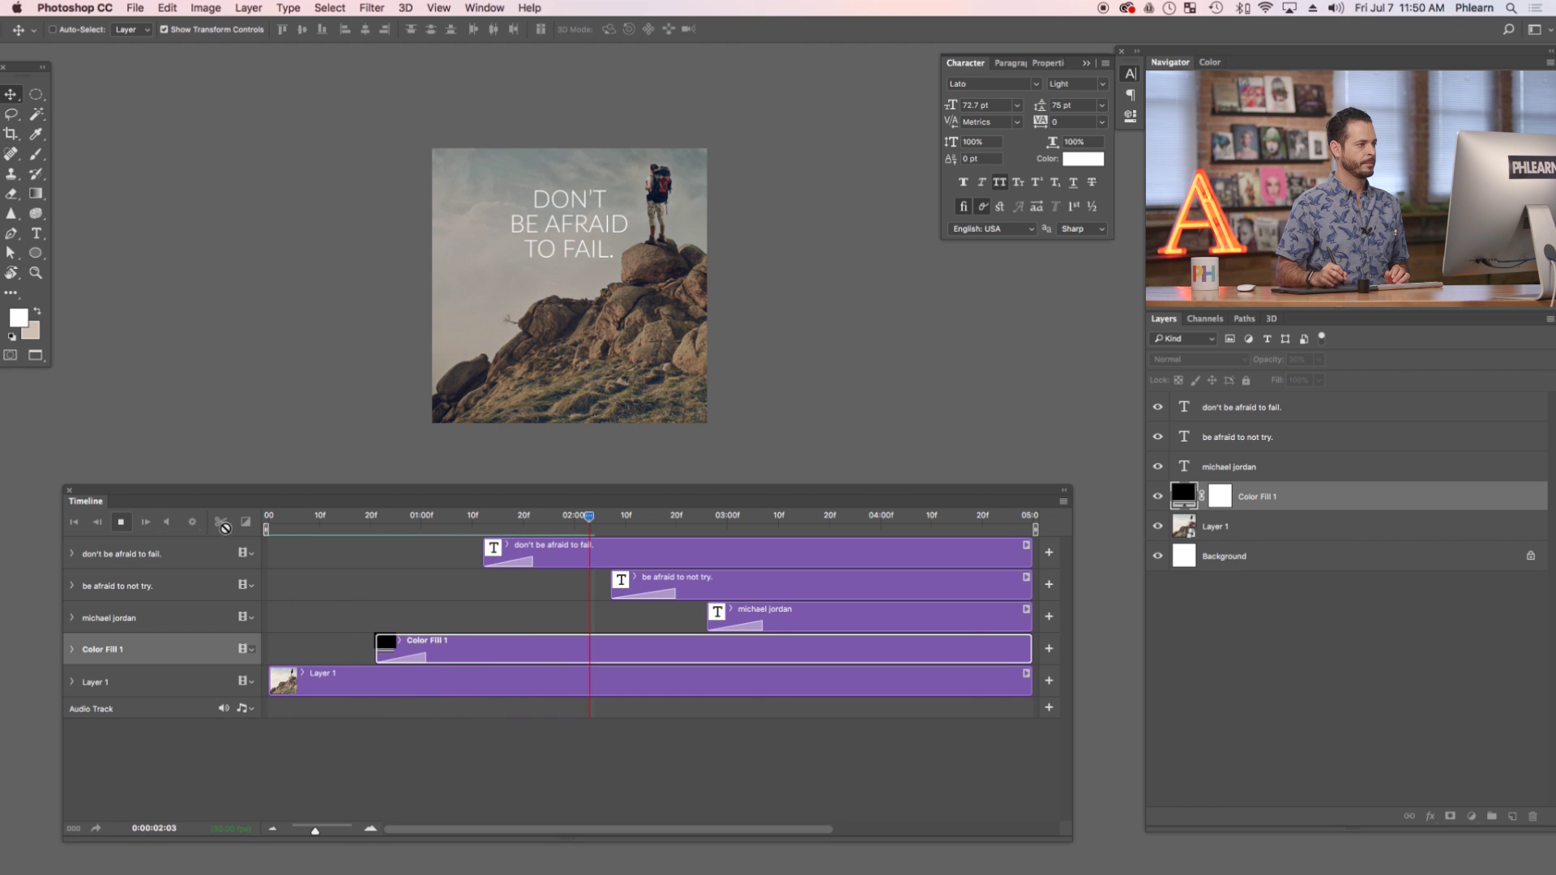
{"action": "key", "text": "space"}
{"action": "left_click_drag", "start_coordinate": [425, 657], "coordinate": [478, 657]}
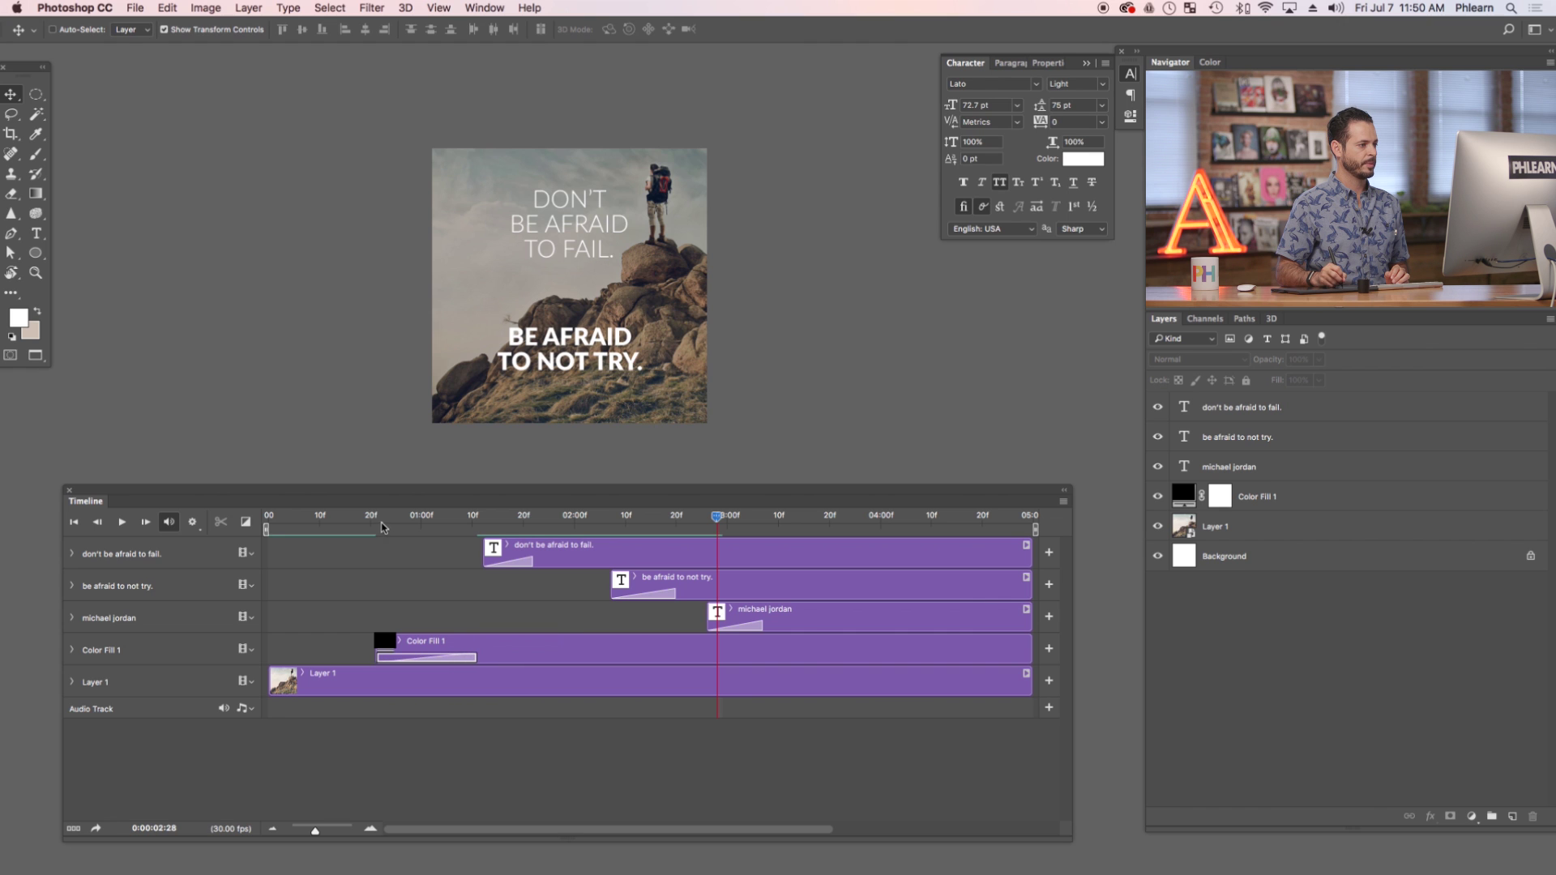
Rewind and play the animation to check the lengthened fade-in of the dark overlay.
{"action": "left_click", "coordinate": [73, 522]}
{"action": "left_click", "coordinate": [123, 523]}
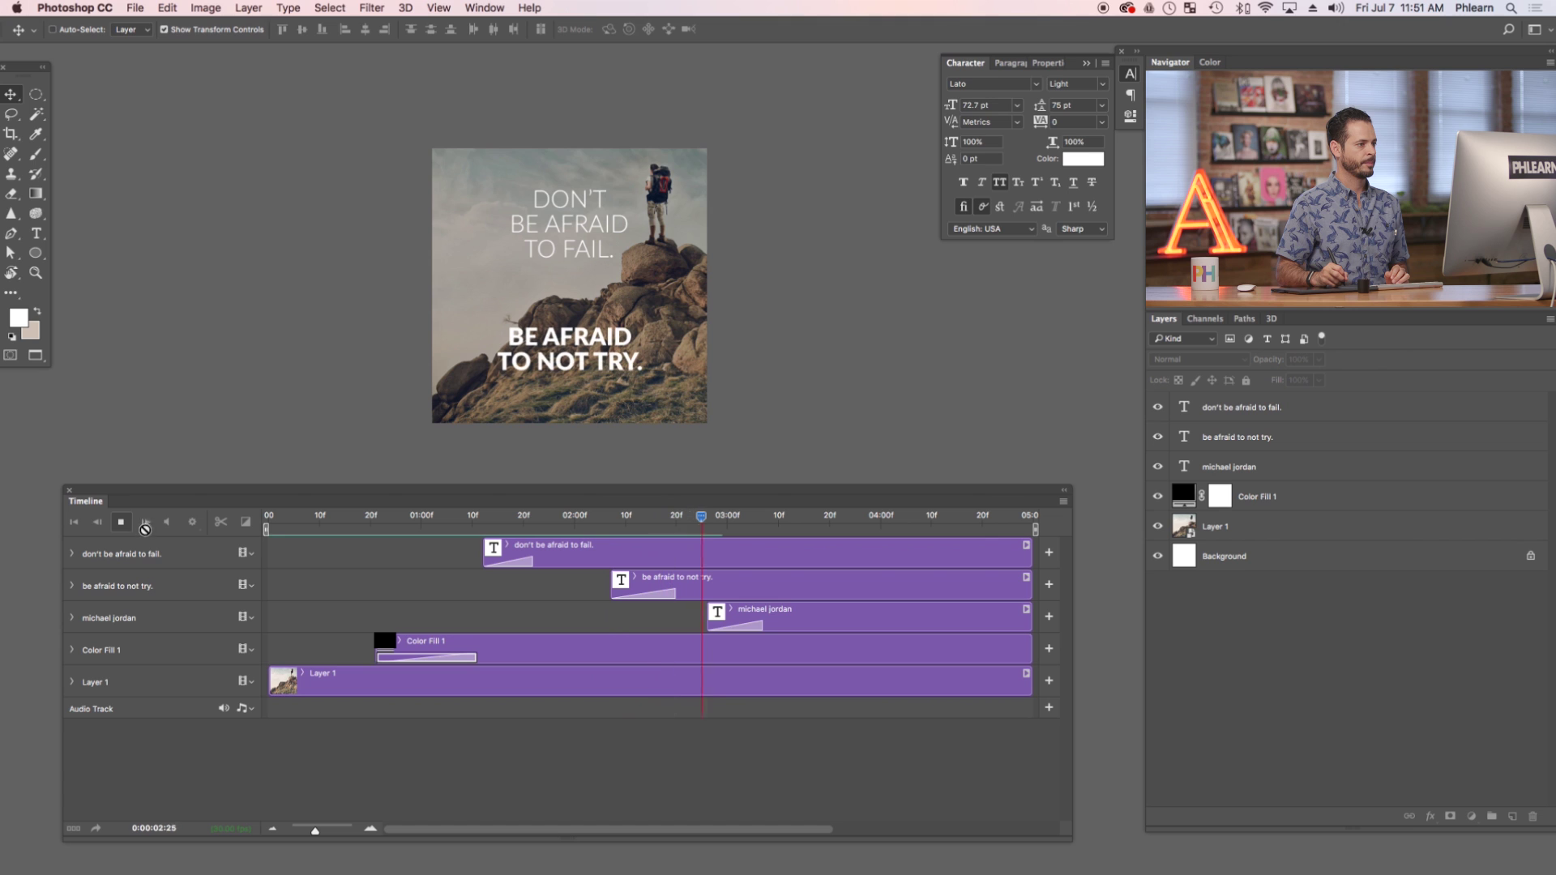
{"action": "key", "text": "space"}
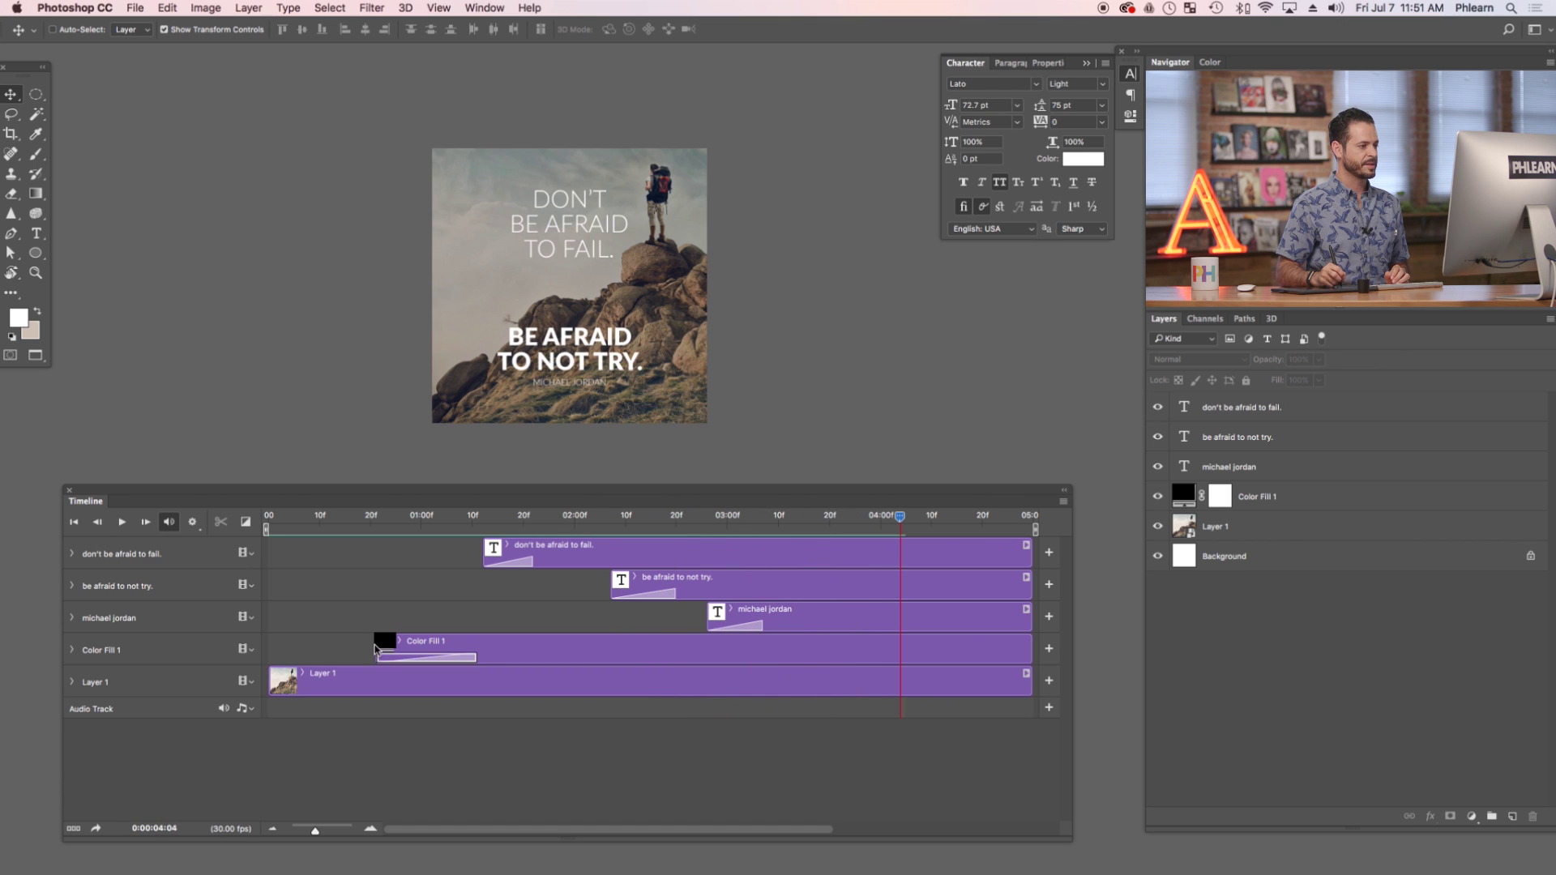
Start the Color Fill 1 clip at about 0:14 and extend its fade-in to about 26 frames.
{"action": "left_click", "coordinate": [389, 643]}
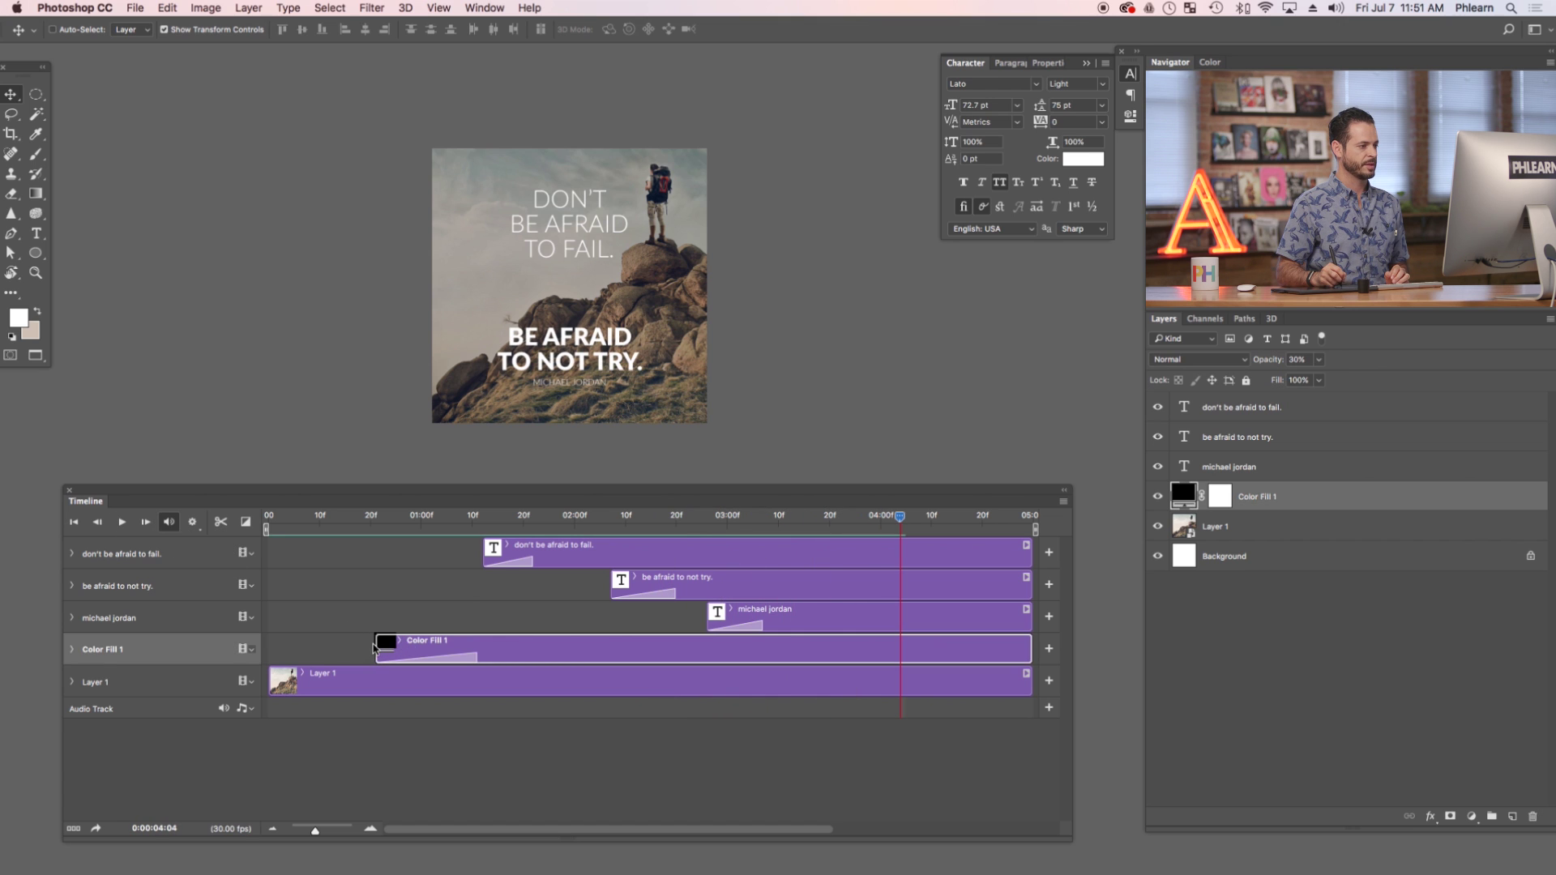
{"action": "left_click_drag", "start_coordinate": [375, 646], "coordinate": [340, 645]}
{"action": "left_click_drag", "start_coordinate": [438, 658], "coordinate": [476, 658]}
Play the animation again to check the earlier start and slower fade of Color Fill 1.
{"action": "left_click", "coordinate": [378, 519]}
{"action": "key", "text": "space"}
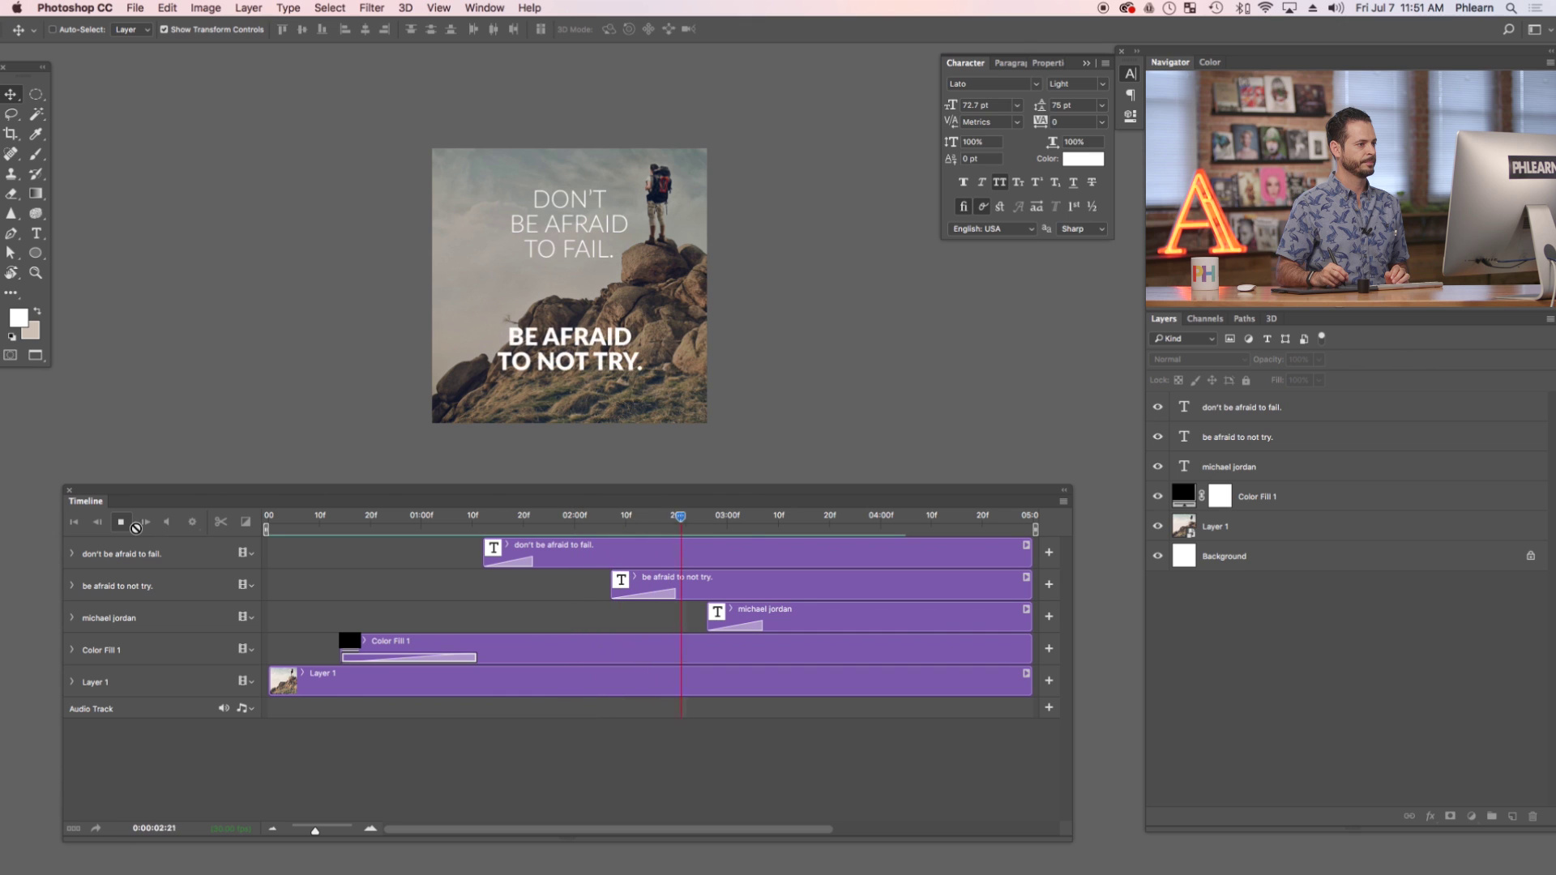
{"action": "left_click", "coordinate": [120, 522]}
Start the michael jordan clip at about 3:03 and the "be afraid to not try." clip at about 2:13.
{"action": "left_click", "coordinate": [716, 613]}
{"action": "left_click_drag", "start_coordinate": [716, 614], "coordinate": [751, 613]}
{"action": "left_click_drag", "start_coordinate": [618, 578], "coordinate": [649, 578]}
Replay the animation from the beginning to check the delayed second line and name.
{"action": "left_click", "coordinate": [523, 516]}
{"action": "left_click", "coordinate": [268, 516]}
{"action": "left_click", "coordinate": [121, 522]}
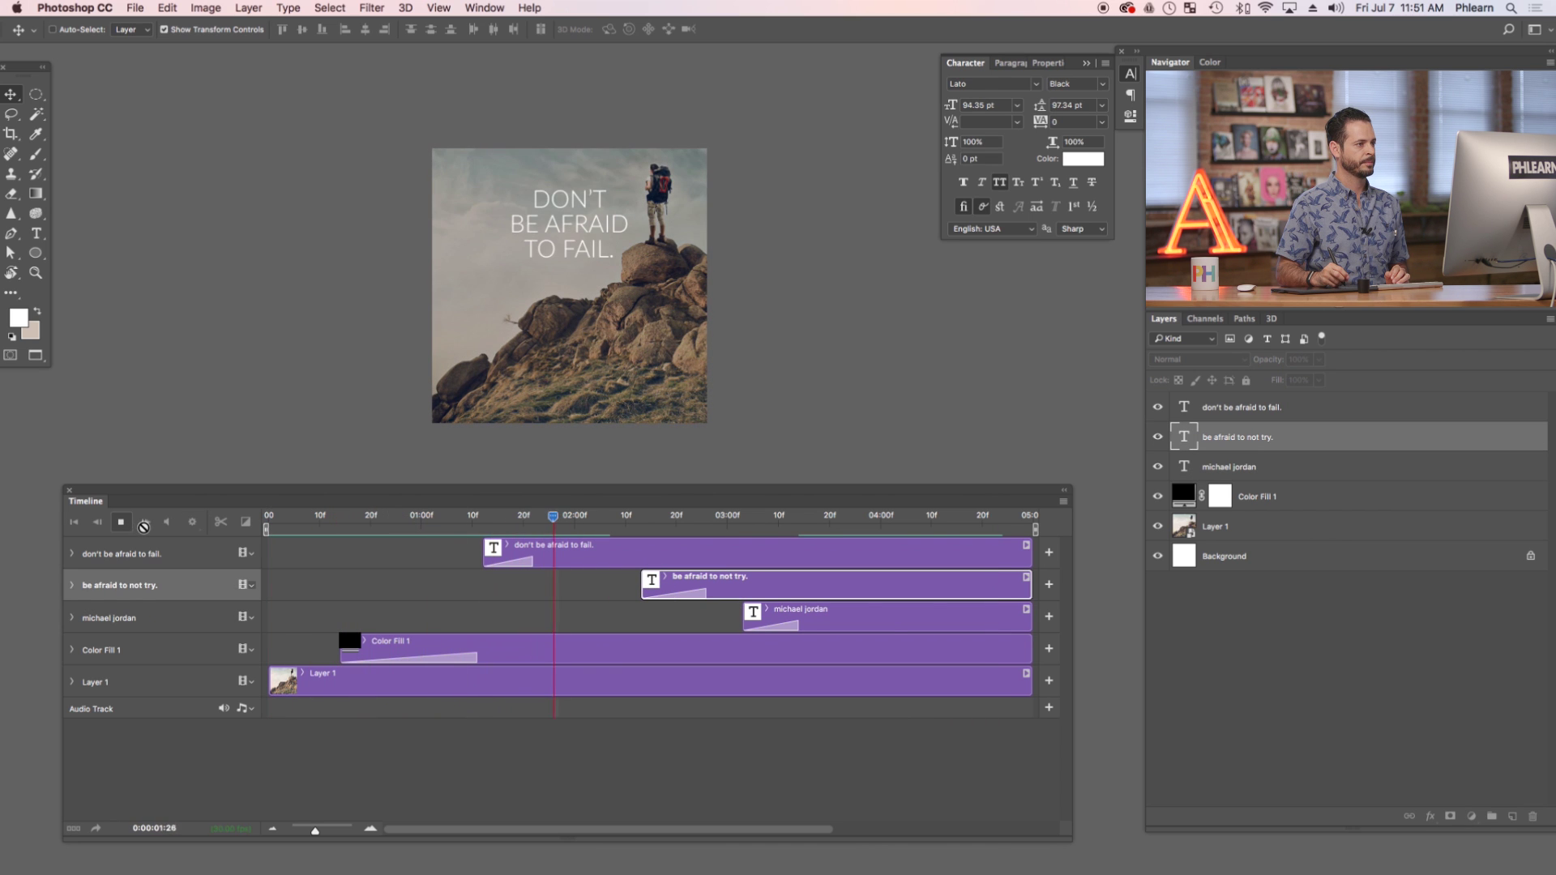